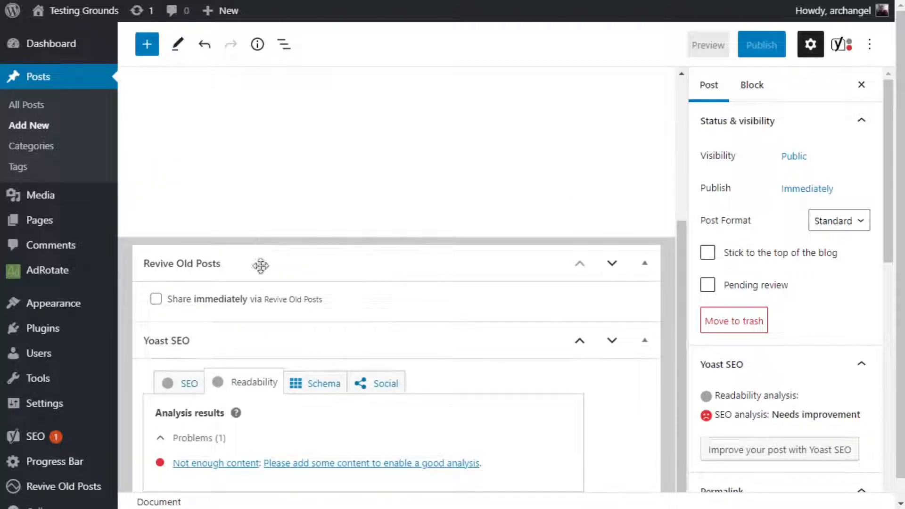
Add a Classic block to the empty post and paste the article brief for the keyword Composting into it.
{"action": "scroll", "coordinate": [507, 379], "scroll_direction": "up", "scroll_amount": 5}
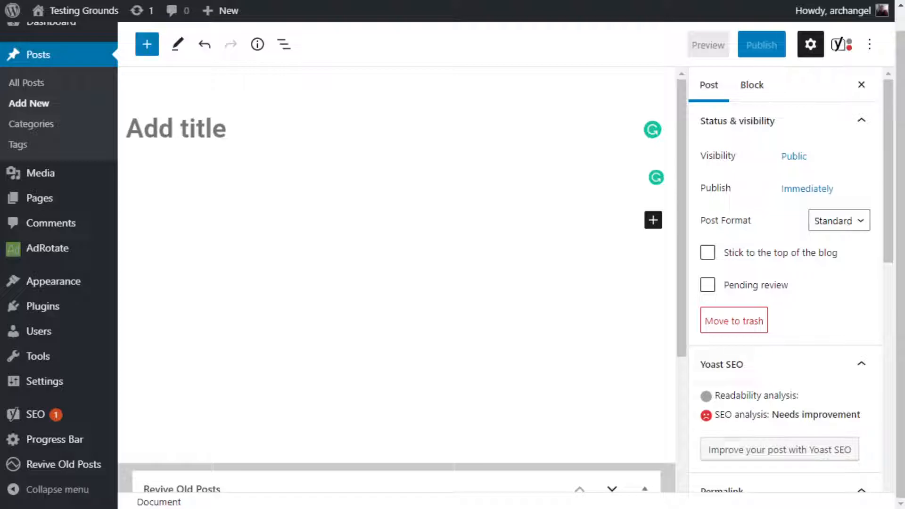
{"action": "left_click", "coordinate": [374, 234]}
{"action": "left_click", "coordinate": [352, 145]}
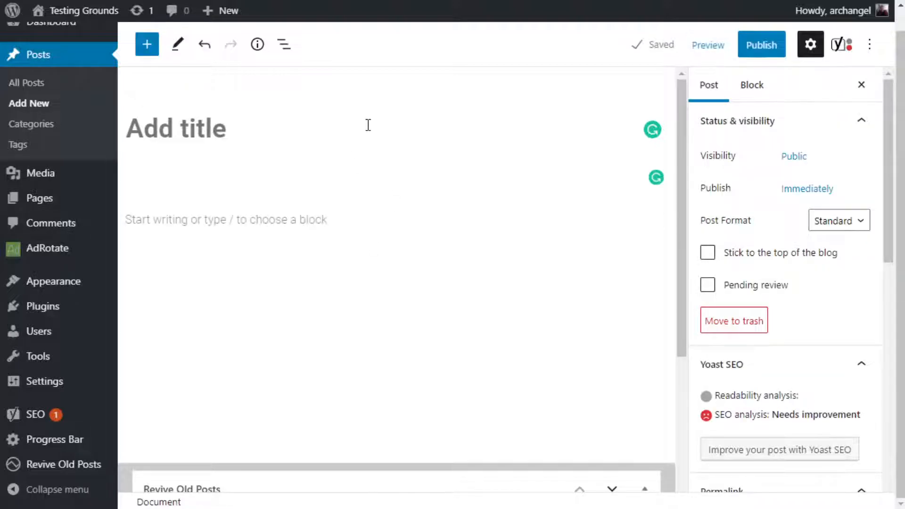
{"action": "left_click", "coordinate": [345, 224]}
{"action": "left_click", "coordinate": [653, 218]}
{"action": "left_click", "coordinate": [542, 344]}
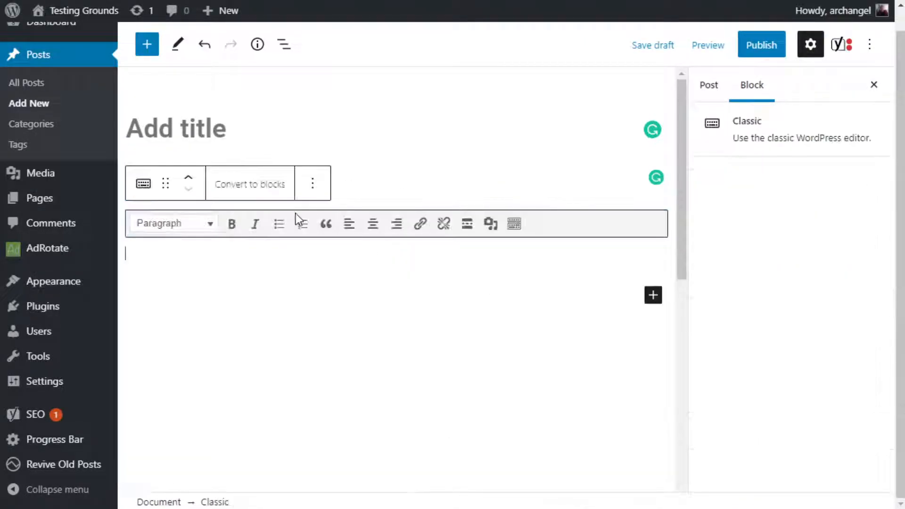
{"action": "type", "text": "Keyword: Composting Keyword Number Frequency: 3-5 Word Count: 1200-1500 Style and Tone: first person Category: Green Living Reference Article: https://www.wideopeneats.com/inclusive-guide-home-composting/"}
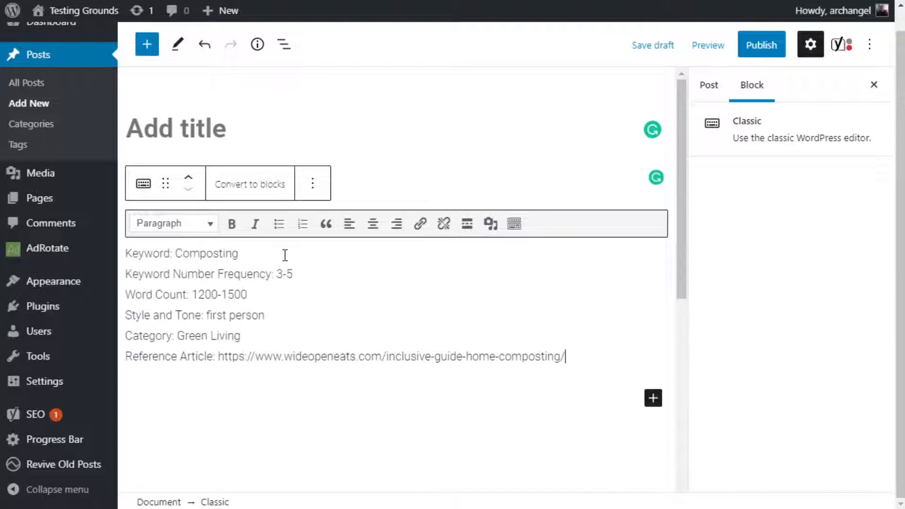
Insert two blank lines above the pasted brief and place the text cursor on the first empty line.
{"action": "left_click", "coordinate": [129, 251]}
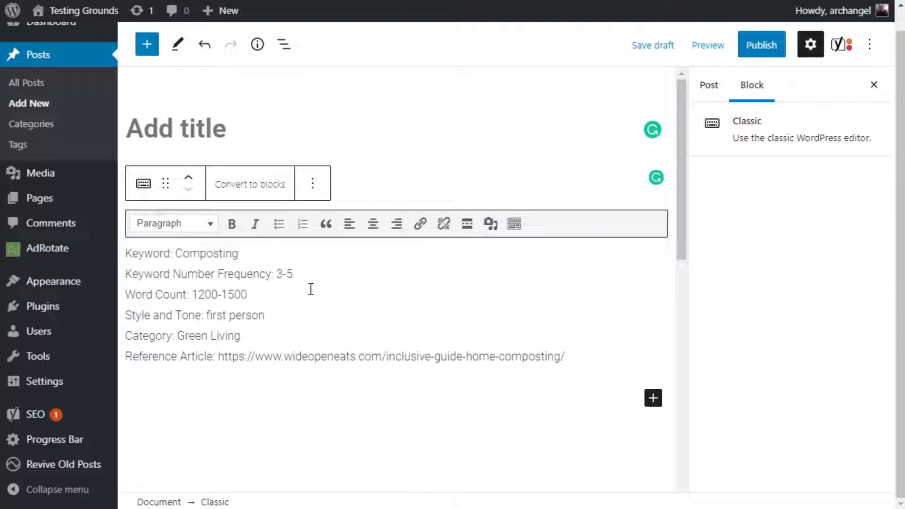
{"action": "key", "text": "Return"}
{"action": "key", "text": "Return"}
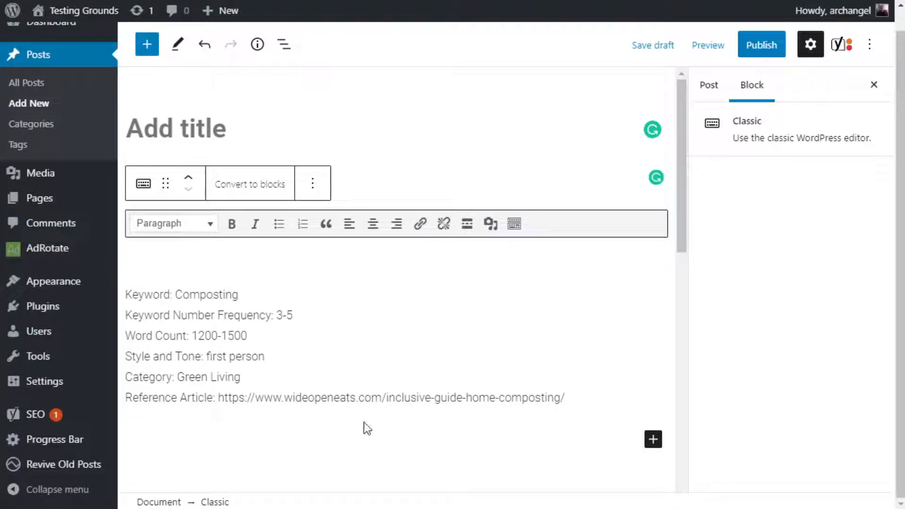
{"action": "scroll", "coordinate": [399, 363], "scroll_direction": "down", "scroll_amount": 3}
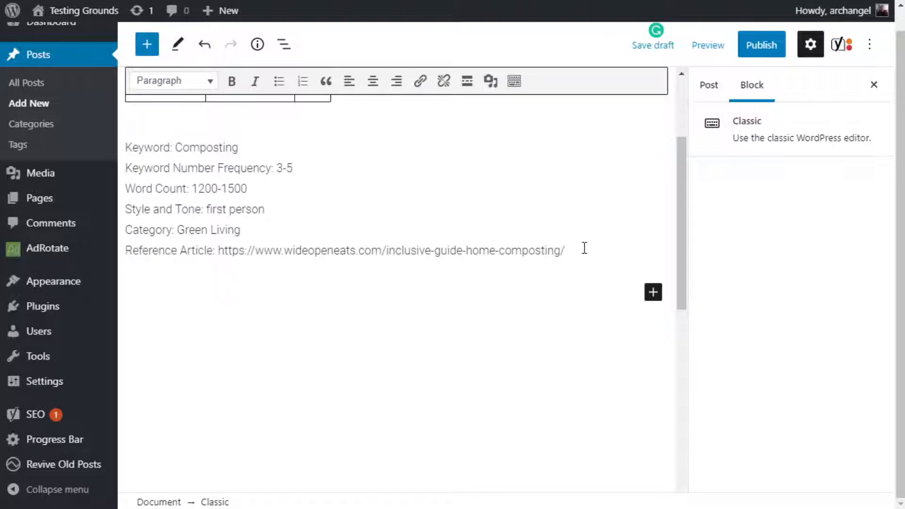
{"action": "scroll", "coordinate": [325, 221], "scroll_direction": "up", "scroll_amount": 3}
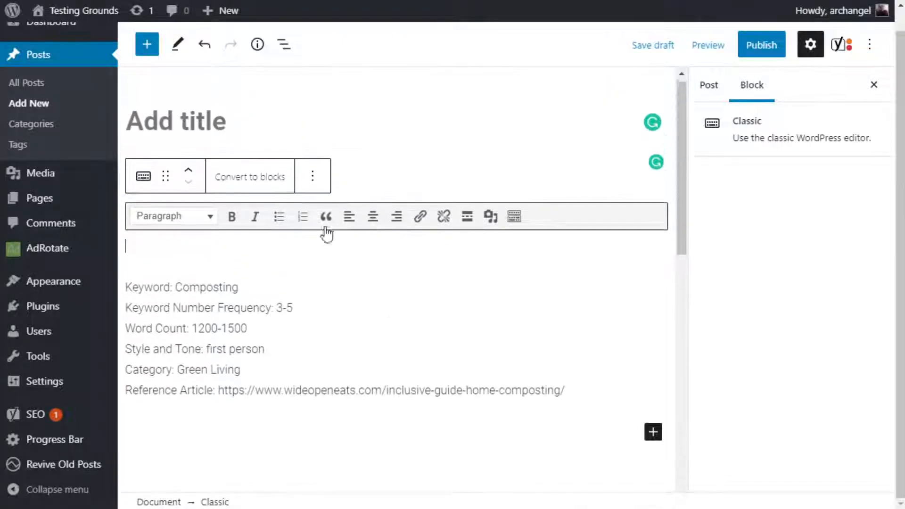
{"action": "left_click", "coordinate": [254, 246]}
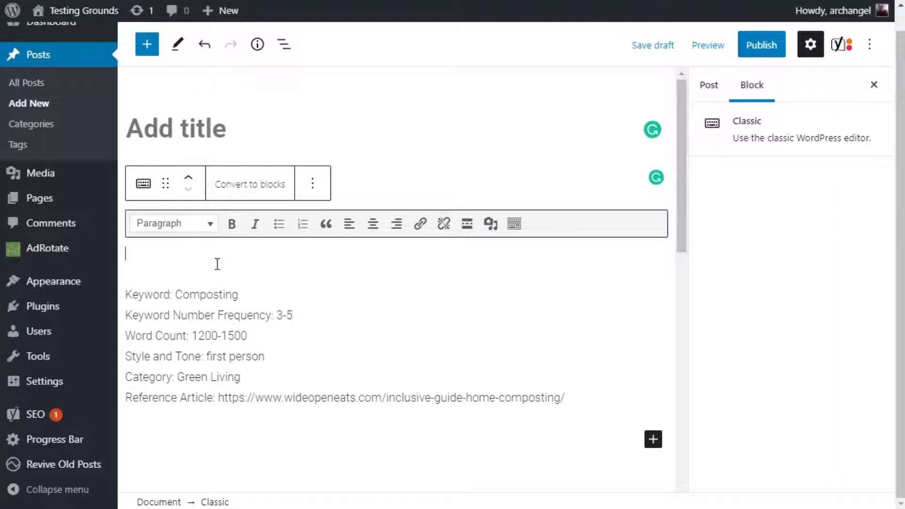
{"action": "scroll", "coordinate": [217, 264], "scroll_direction": "down", "scroll_amount": 3}
{"action": "left_click_drag", "start_coordinate": [222, 250], "coordinate": [569, 252]}
{"action": "key", "text": "ctrl+c"}
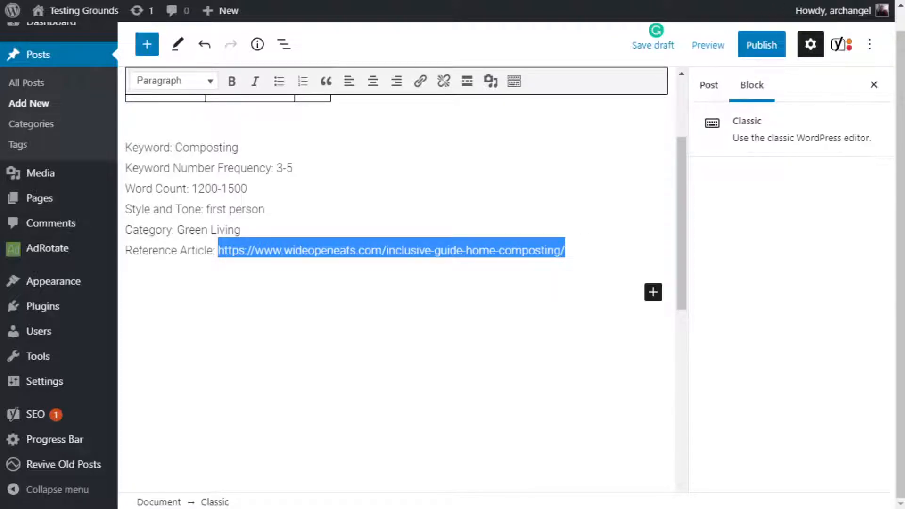
{"action": "key", "text": "ctrl+t"}
{"action": "left_click", "coordinate": [359, 234]}
{"action": "key", "text": "ctrl+v"}
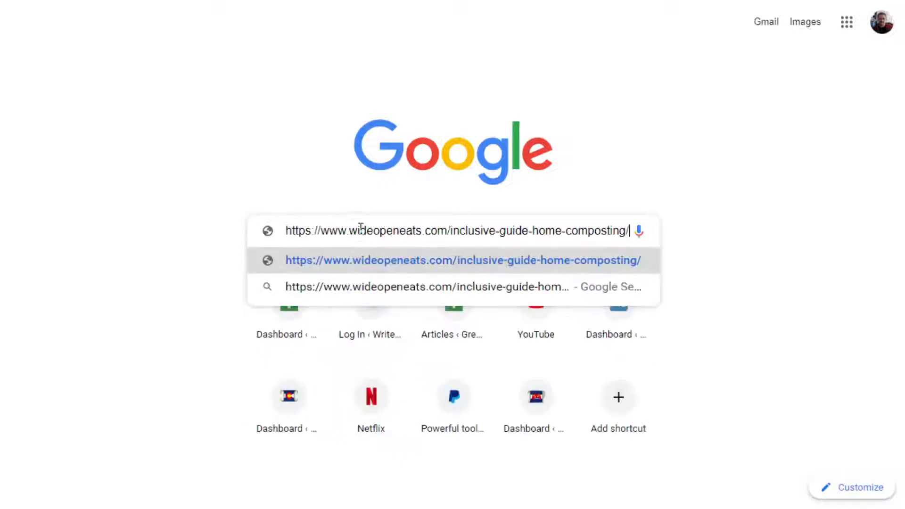
{"action": "left_click", "coordinate": [333, 0]}
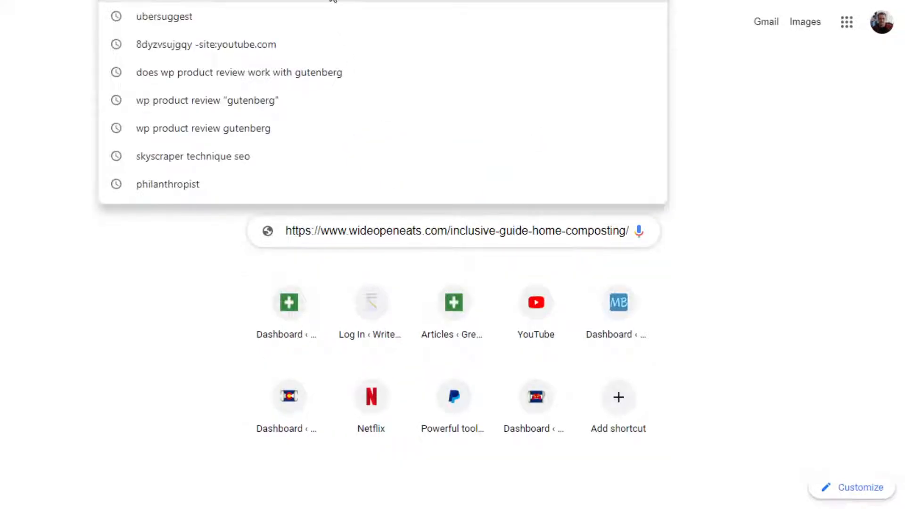
{"action": "key", "text": "ctrl+v"}
{"action": "key", "text": "Return"}
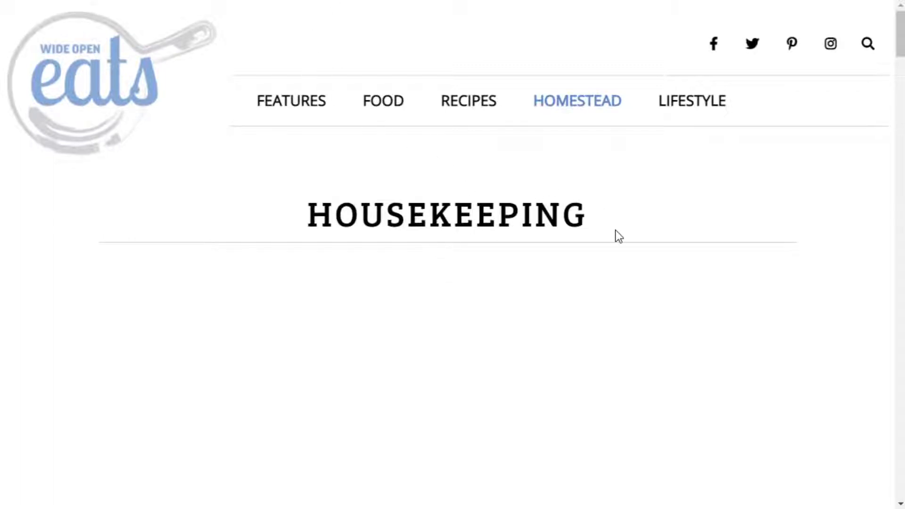
Read the reference article's introduction and its section on composting in a bin or in the open, including the Hot Compost Pile infographic.
{"action": "scroll", "coordinate": [602, 215], "scroll_direction": "down", "scroll_amount": 10}
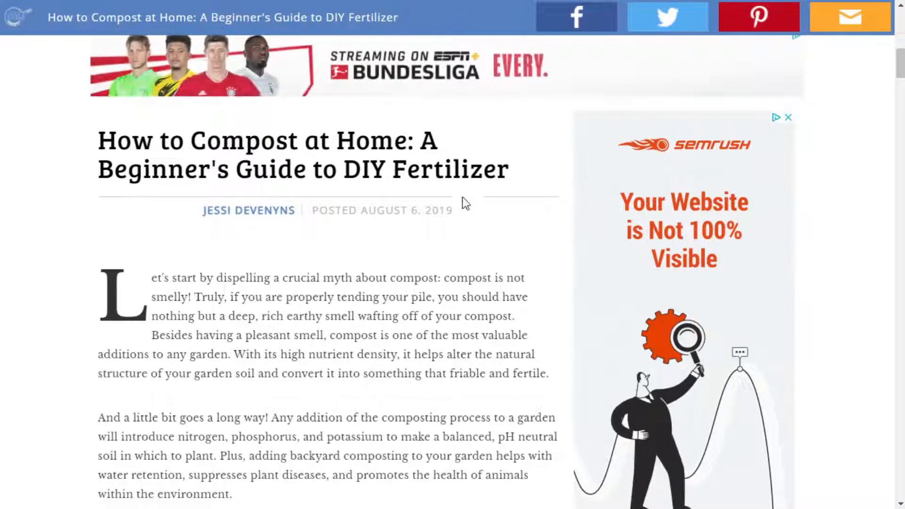
{"action": "scroll", "coordinate": [333, 264], "scroll_direction": "down", "scroll_amount": 15}
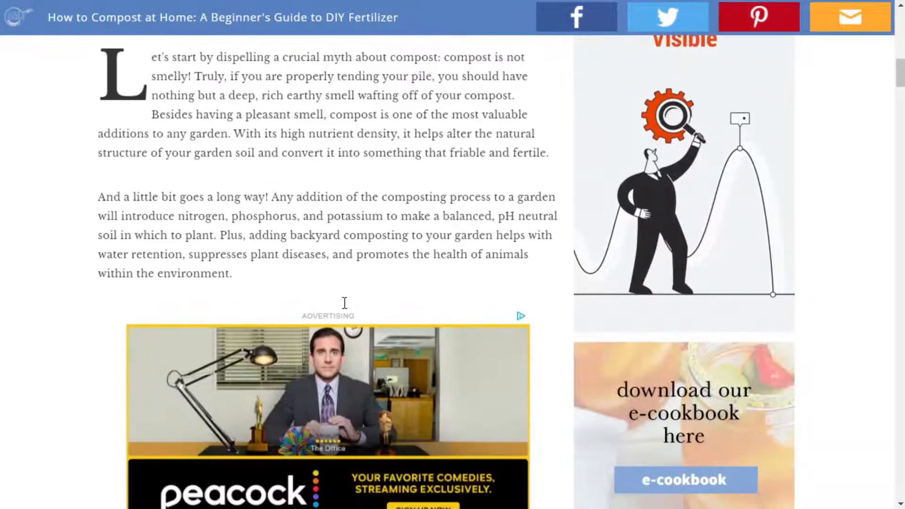
{"action": "scroll", "coordinate": [343, 303], "scroll_direction": "down", "scroll_amount": 3}
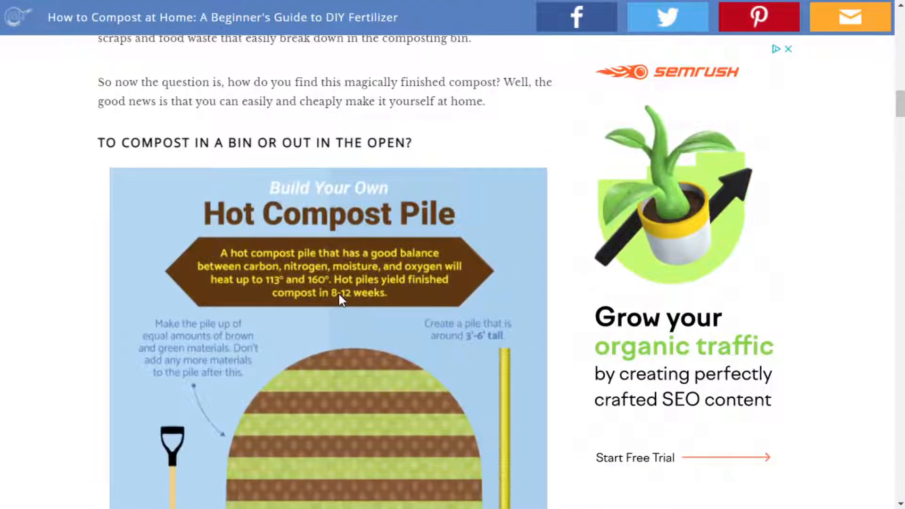
{"action": "scroll", "coordinate": [338, 294], "scroll_direction": "down", "scroll_amount": 2}
{"action": "scroll", "coordinate": [337, 290], "scroll_direction": "up", "scroll_amount": 1}
{"action": "scroll", "coordinate": [337, 287], "scroll_direction": "up", "scroll_amount": 1}
{"action": "scroll", "coordinate": [338, 287], "scroll_direction": "down", "scroll_amount": 1}
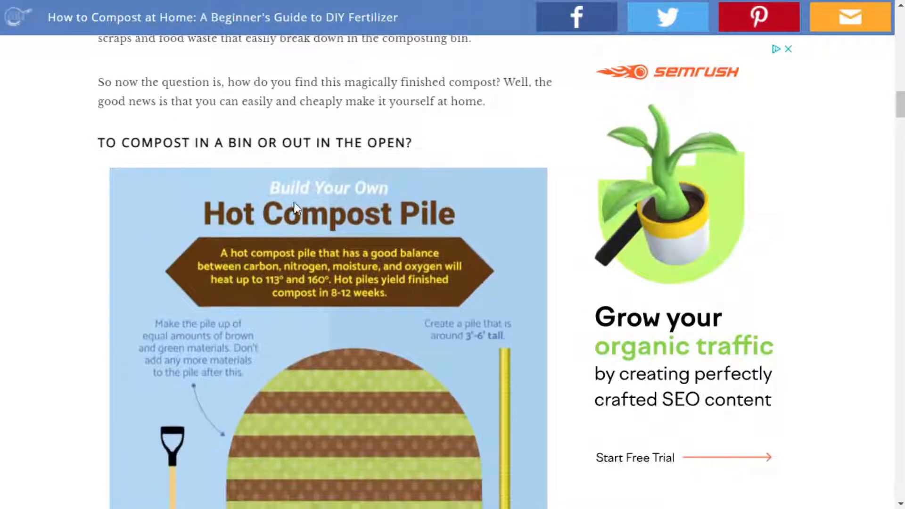
{"action": "scroll", "coordinate": [185, 344], "scroll_direction": "down", "scroll_amount": 4}
{"action": "scroll", "coordinate": [186, 338], "scroll_direction": "down", "scroll_amount": 5}
{"action": "scroll", "coordinate": [183, 332], "scroll_direction": "up", "scroll_amount": 5}
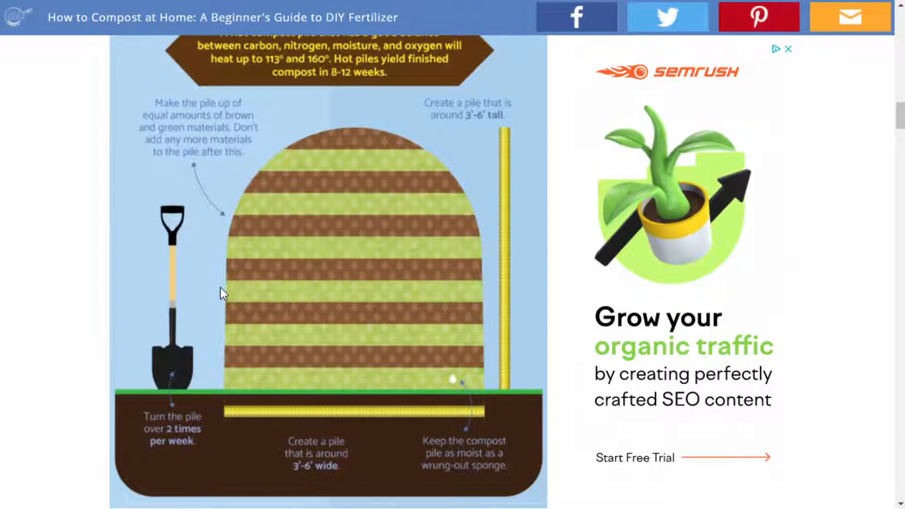
{"action": "scroll", "coordinate": [220, 288], "scroll_direction": "down", "scroll_amount": 6}
{"action": "scroll", "coordinate": [150, 170], "scroll_direction": "down", "scroll_amount": 8}
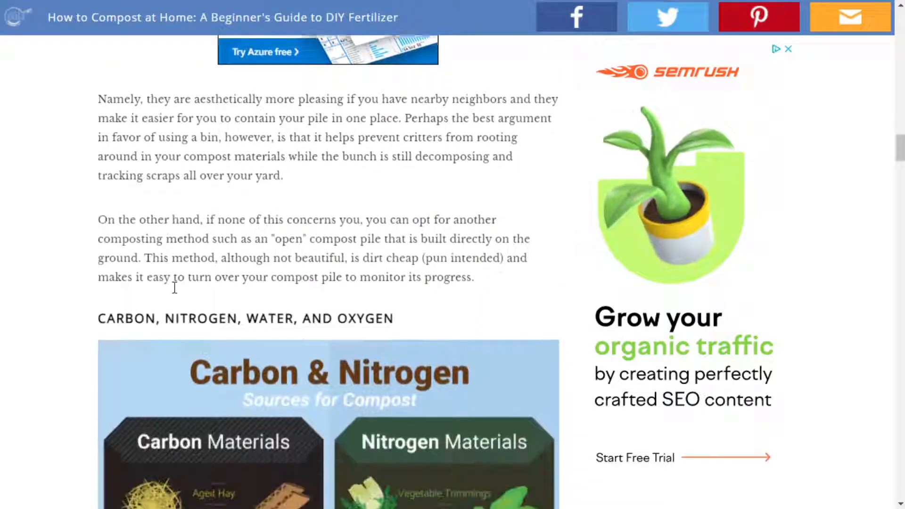
Examine the article's remaining sections on carbon and nitrogen, water and oxygen, common compost problems and compost readiness.
{"action": "scroll", "coordinate": [431, 170], "scroll_direction": "down", "scroll_amount": 10}
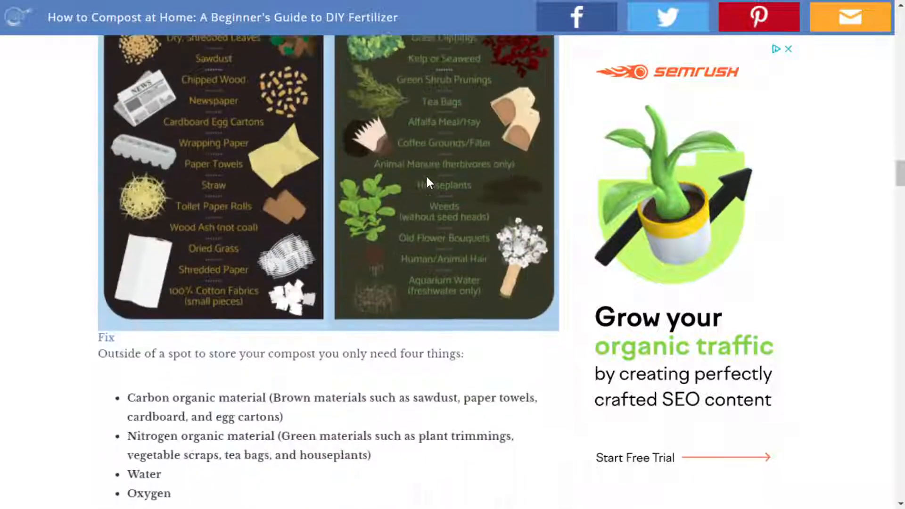
{"action": "scroll", "coordinate": [422, 189], "scroll_direction": "down", "scroll_amount": 3}
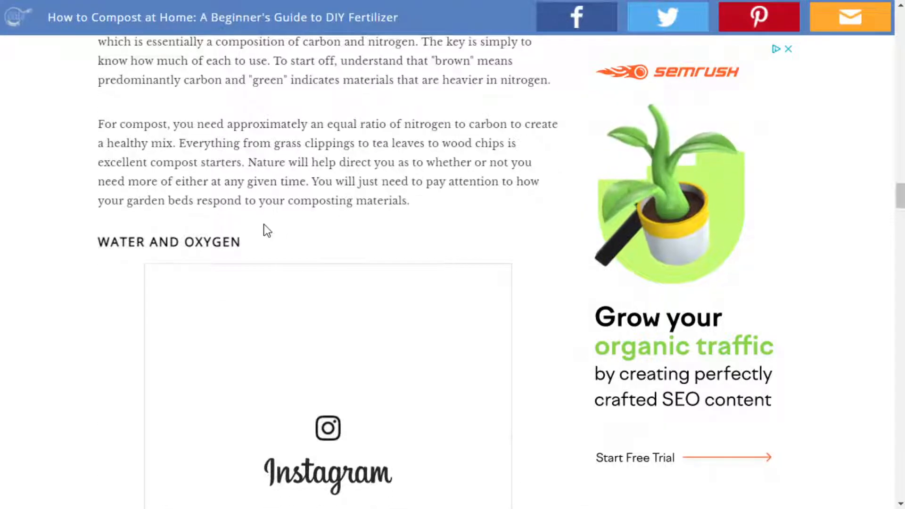
{"action": "scroll", "coordinate": [254, 246], "scroll_direction": "down", "scroll_amount": 2}
{"action": "scroll", "coordinate": [253, 240], "scroll_direction": "down", "scroll_amount": 12}
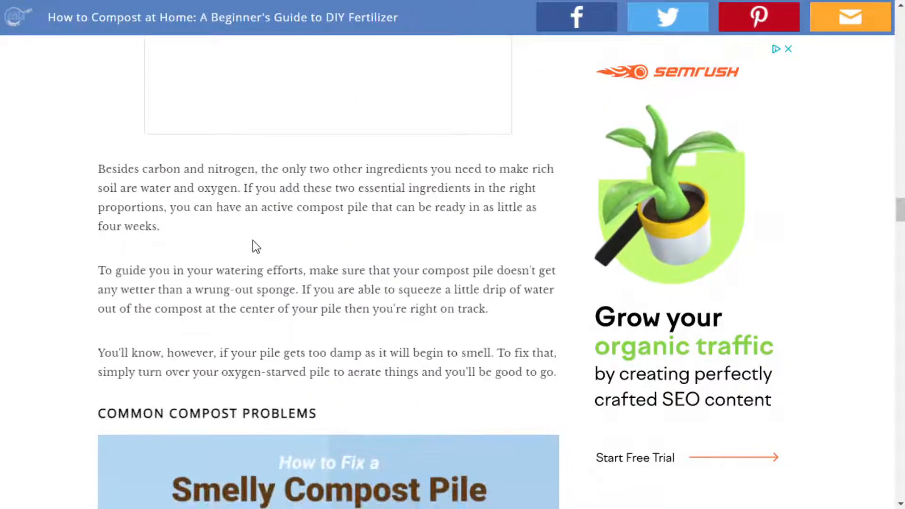
{"action": "scroll", "coordinate": [319, 205], "scroll_direction": "down", "scroll_amount": 15}
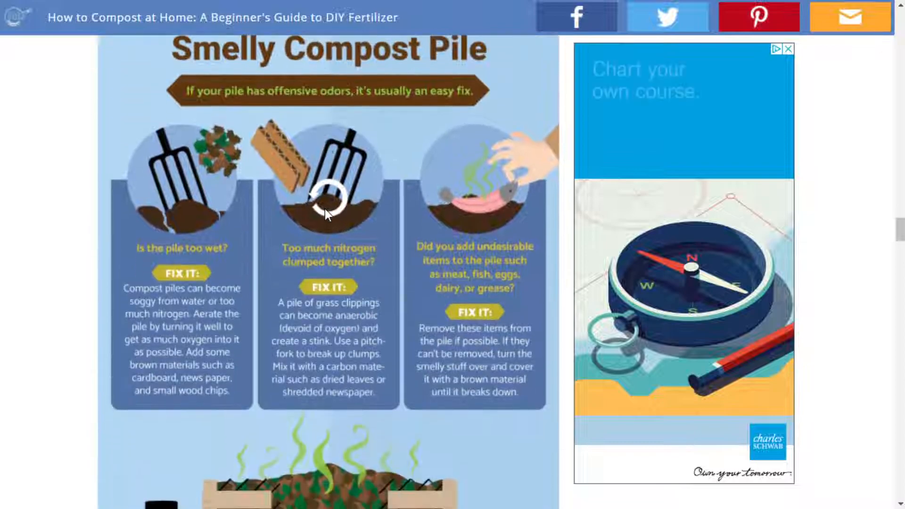
{"action": "scroll", "coordinate": [318, 226], "scroll_direction": "down", "scroll_amount": 6}
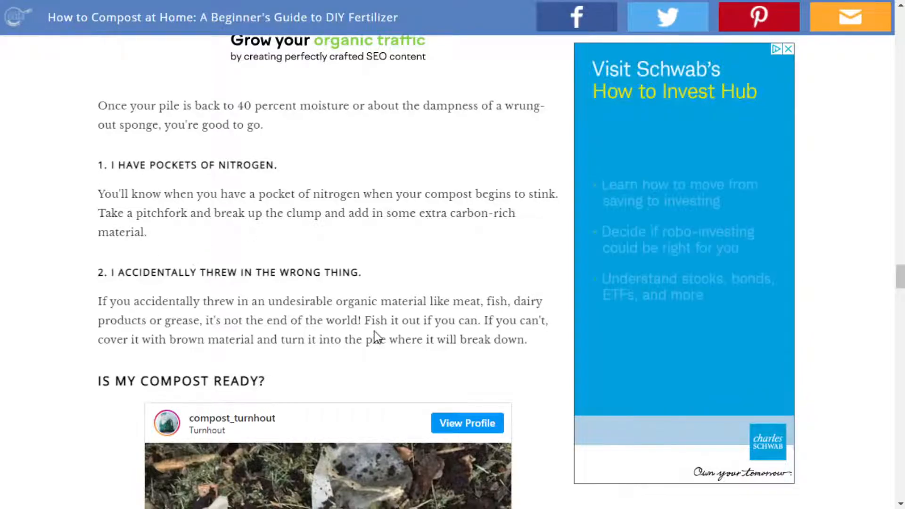
{"action": "scroll", "coordinate": [369, 308], "scroll_direction": "down", "scroll_amount": 4}
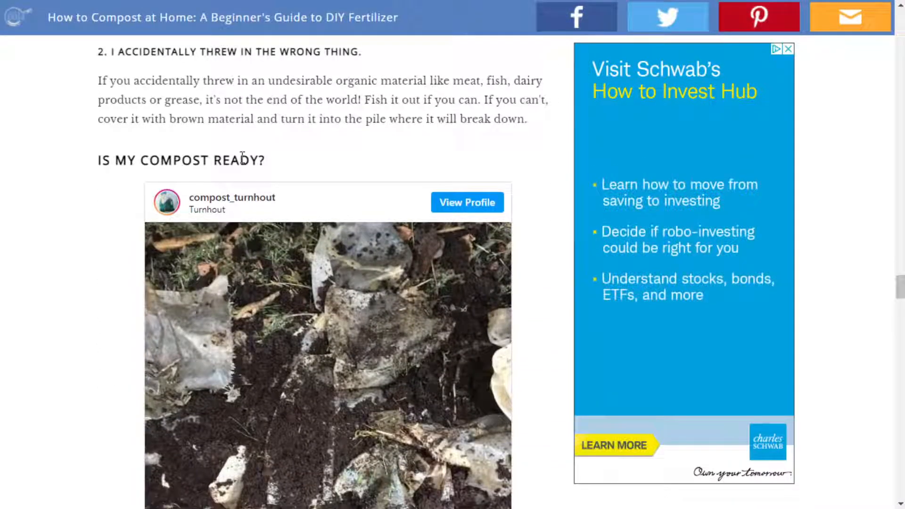
{"action": "scroll", "coordinate": [267, 175], "scroll_direction": "down", "scroll_amount": 15}
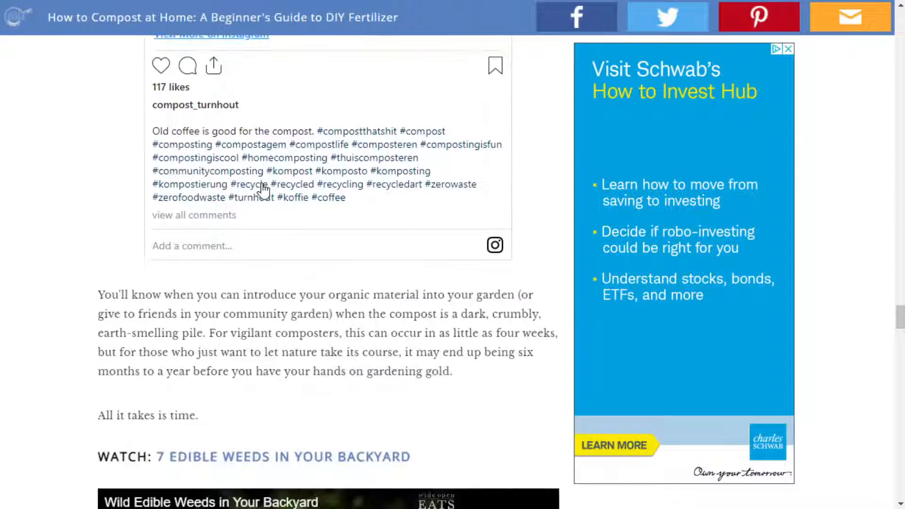
{"action": "scroll", "coordinate": [263, 191], "scroll_direction": "down", "scroll_amount": 8}
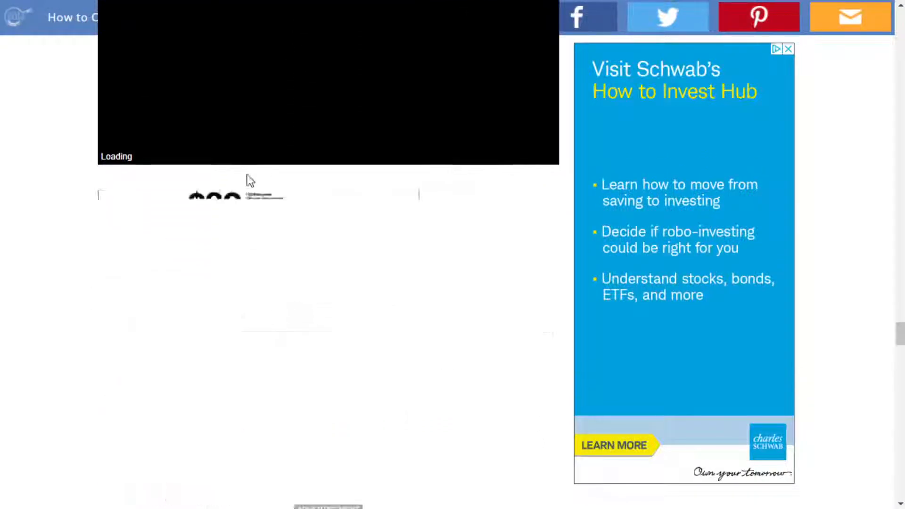
Return to the earlier sections and review their subheadings and the Hot Compost Pile and Carbon & Nitrogen infographics.
{"action": "scroll", "coordinate": [223, 162], "scroll_direction": "up", "scroll_amount": 12}
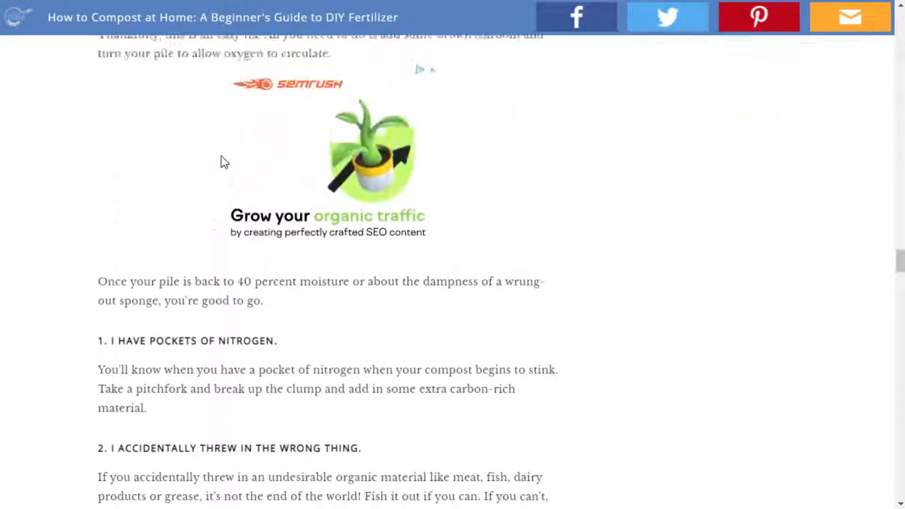
{"action": "scroll", "coordinate": [222, 157], "scroll_direction": "up", "scroll_amount": 20}
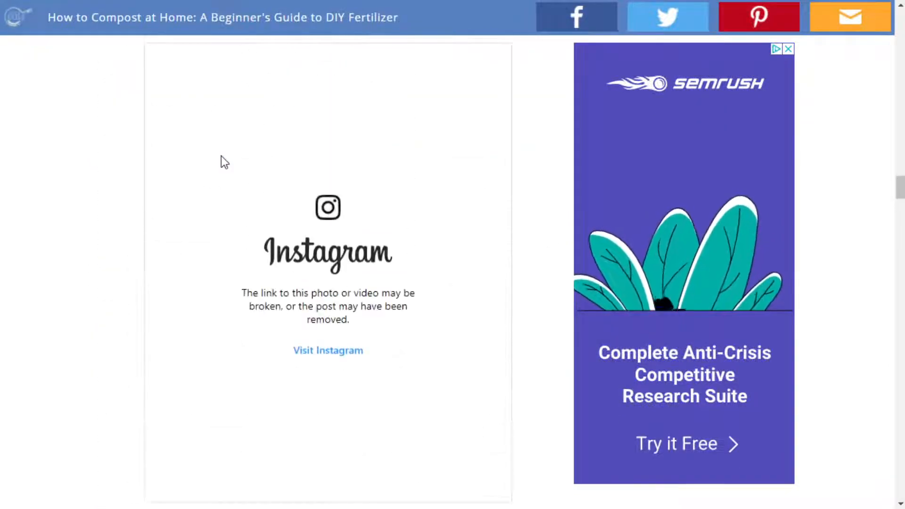
{"action": "scroll", "coordinate": [222, 156], "scroll_direction": "up", "scroll_amount": 20}
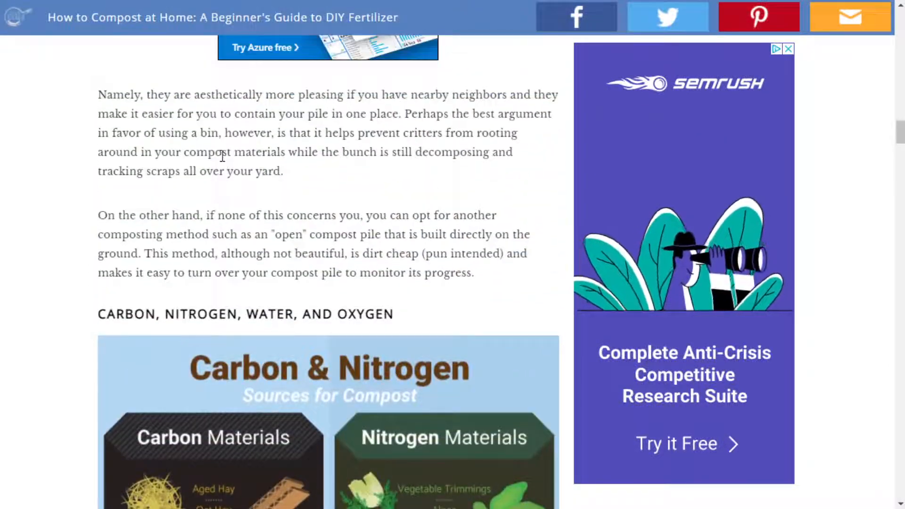
{"action": "scroll", "coordinate": [223, 156], "scroll_direction": "up", "scroll_amount": 20}
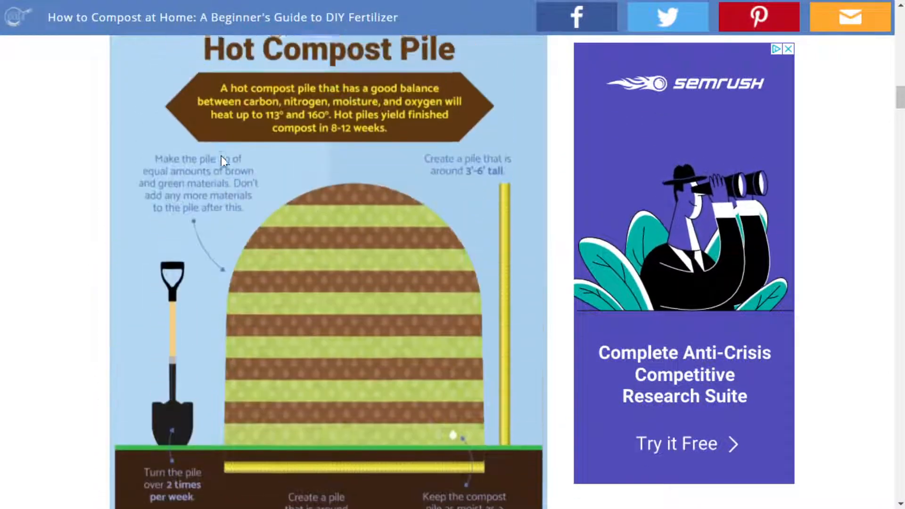
{"action": "scroll", "coordinate": [222, 156], "scroll_direction": "up", "scroll_amount": 1}
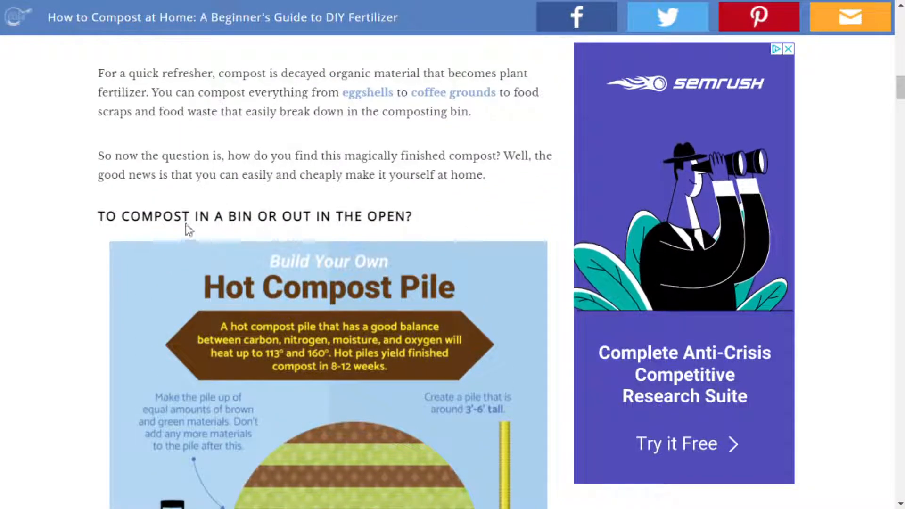
{"action": "scroll", "coordinate": [448, 145], "scroll_direction": "down", "scroll_amount": 10}
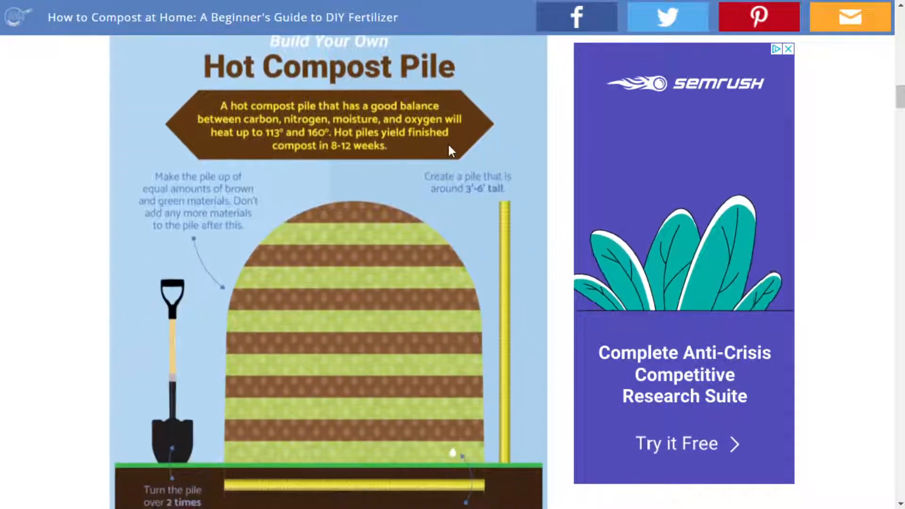
{"action": "scroll", "coordinate": [434, 155], "scroll_direction": "down", "scroll_amount": 15}
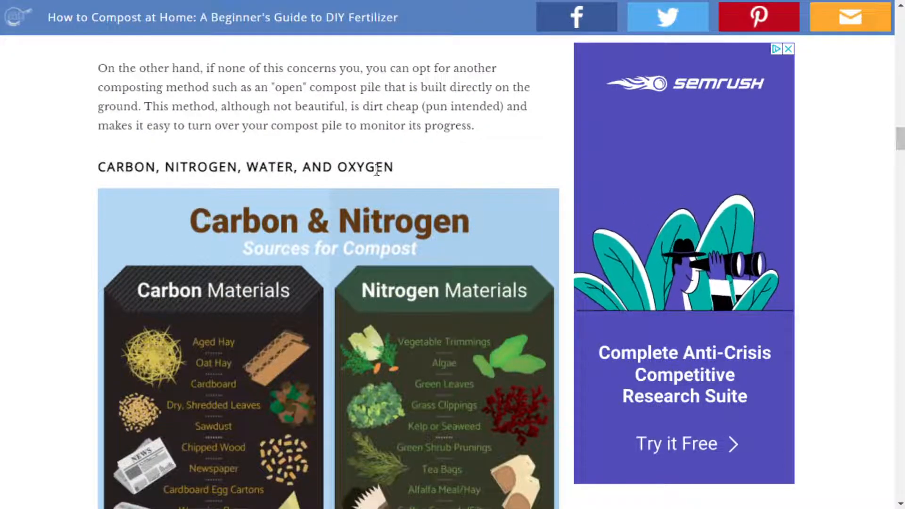
{"action": "scroll", "coordinate": [489, 175], "scroll_direction": "down", "scroll_amount": 5}
{"action": "scroll", "coordinate": [492, 177], "scroll_direction": "down", "scroll_amount": 3}
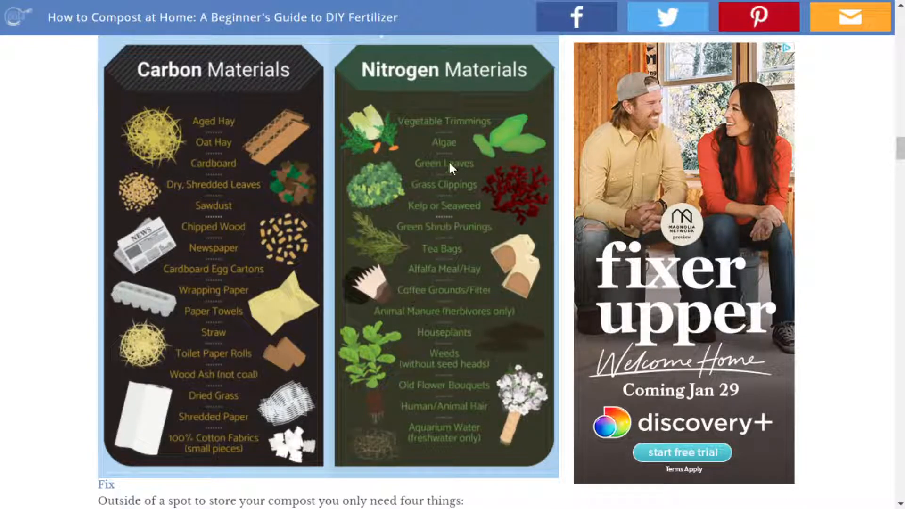
Examine the article's Carbon & Nitrogen infographic and the list of four things needed for compost below it.
{"action": "scroll", "coordinate": [451, 134], "scroll_direction": "up", "scroll_amount": 3}
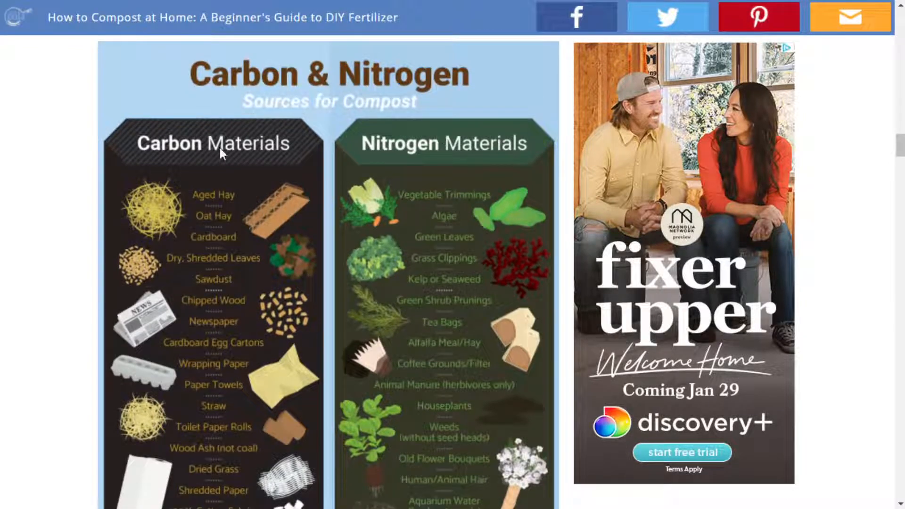
{"action": "scroll", "coordinate": [385, 166], "scroll_direction": "up", "scroll_amount": 3}
{"action": "scroll", "coordinate": [386, 169], "scroll_direction": "down", "scroll_amount": 9}
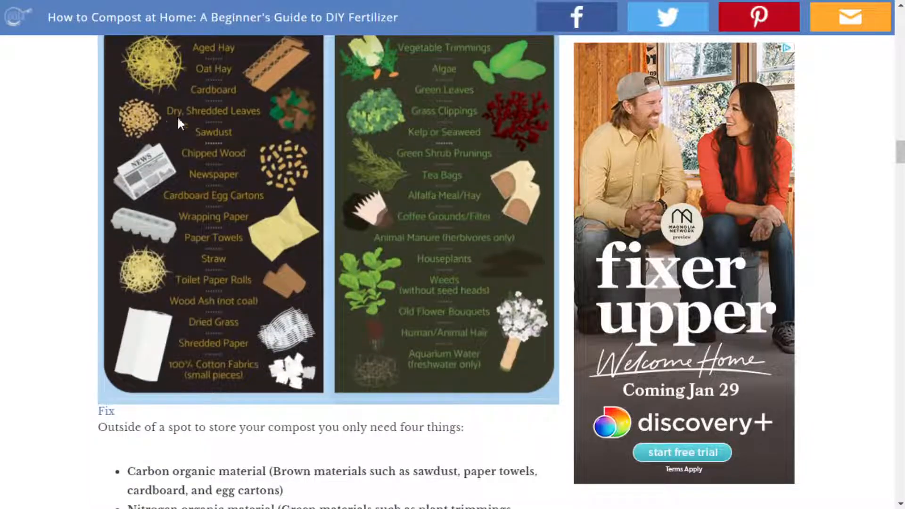
{"action": "scroll", "coordinate": [252, 401], "scroll_direction": "down", "scroll_amount": 9}
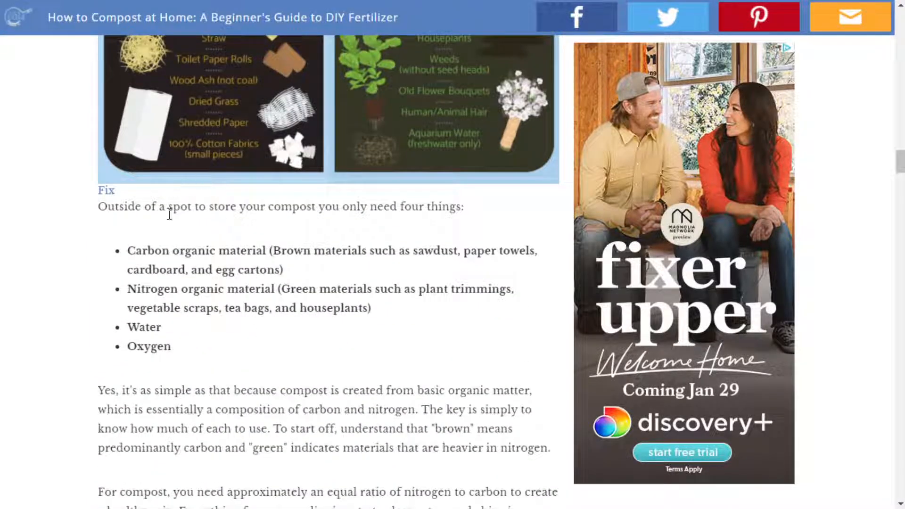
{"action": "scroll", "coordinate": [353, 346], "scroll_direction": "down", "scroll_amount": 12}
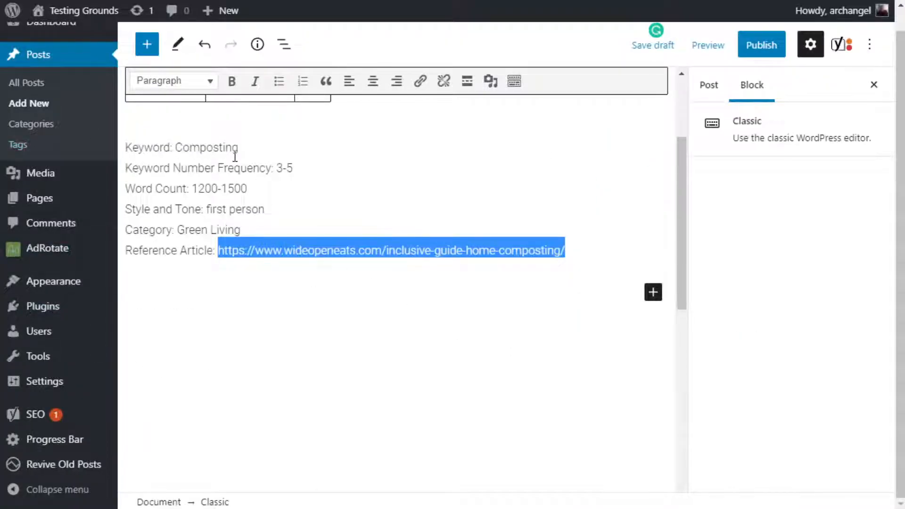
Return to the WordPress draft and place the insertion point on the blank line above the pasted brief.
{"action": "left_click", "coordinate": [227, 121]}
{"action": "scroll", "coordinate": [363, 271], "scroll_direction": "up", "scroll_amount": 3}
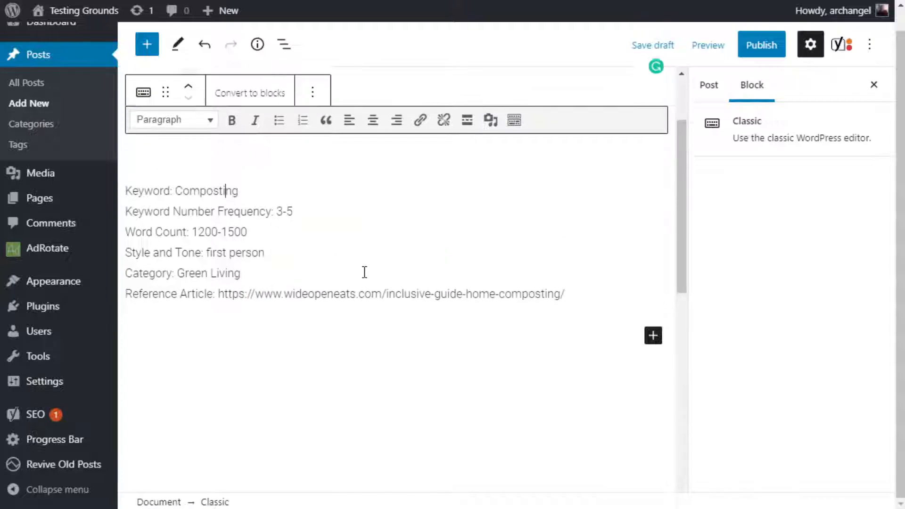
{"action": "left_click", "coordinate": [175, 261]}
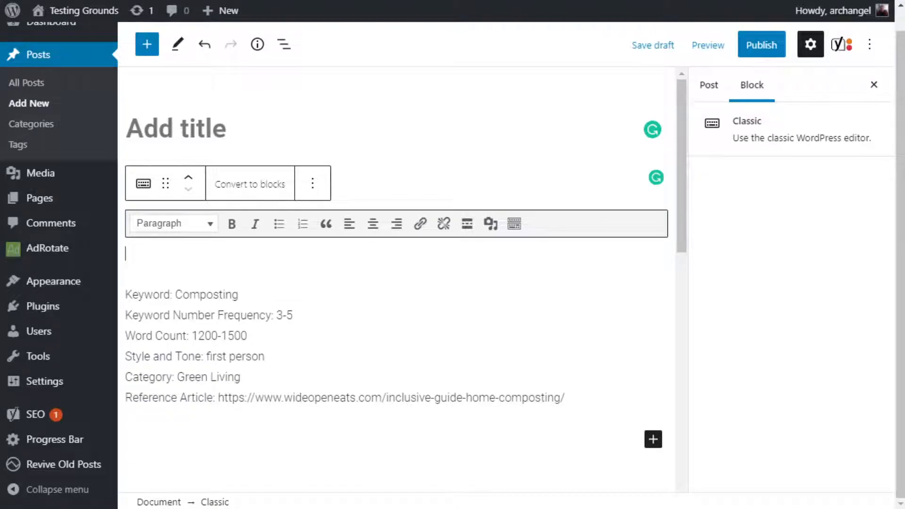
Search Google for "how to compost at home" in a new browser tab.
{"action": "key", "text": "ctrl+t"}
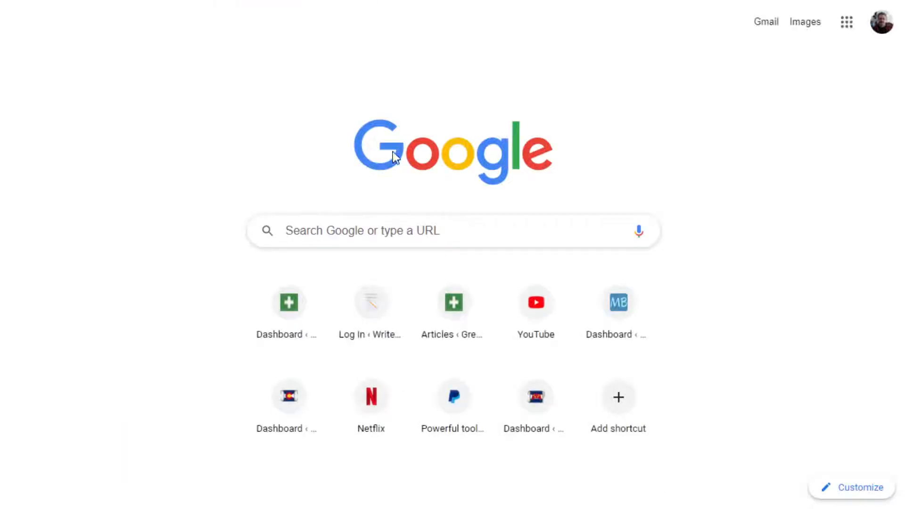
{"action": "left_click", "coordinate": [377, 232]}
{"action": "type", "text": "how to com"}
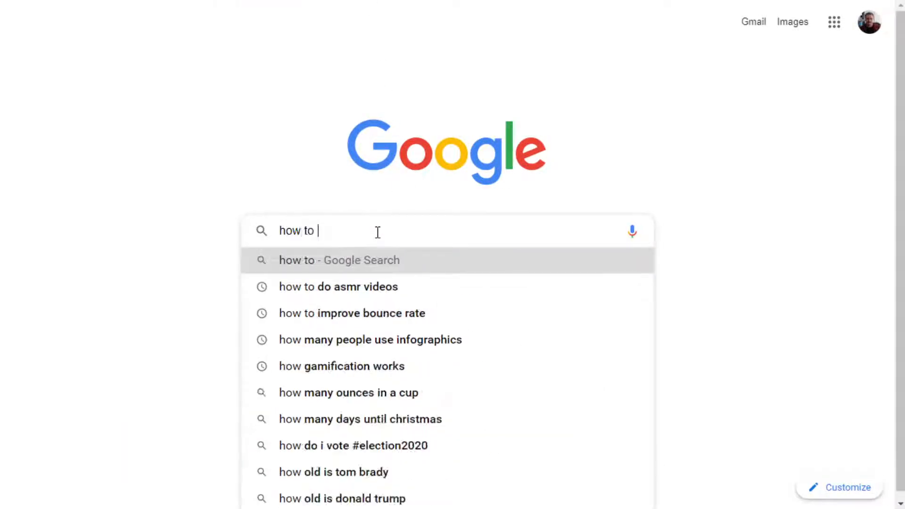
{"action": "key", "text": "BackSpace"}
{"action": "key", "text": "BackSpace"}
{"action": "type", "text": "ompost"}
{"action": "key", "text": "BackSpace"}
{"action": "key", "text": "BackSpace"}
{"action": "key", "text": "BackSpace"}
{"action": "type", "text": "st at home"}
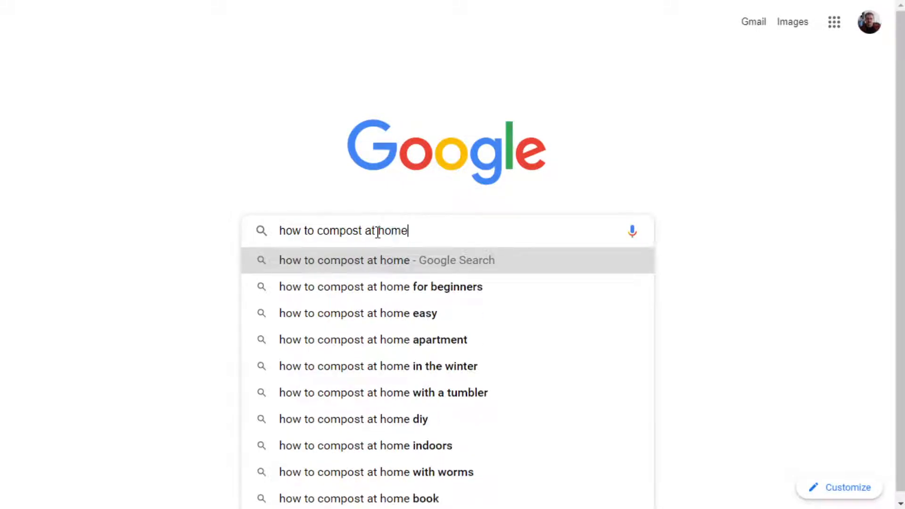
{"action": "key", "text": "Return"}
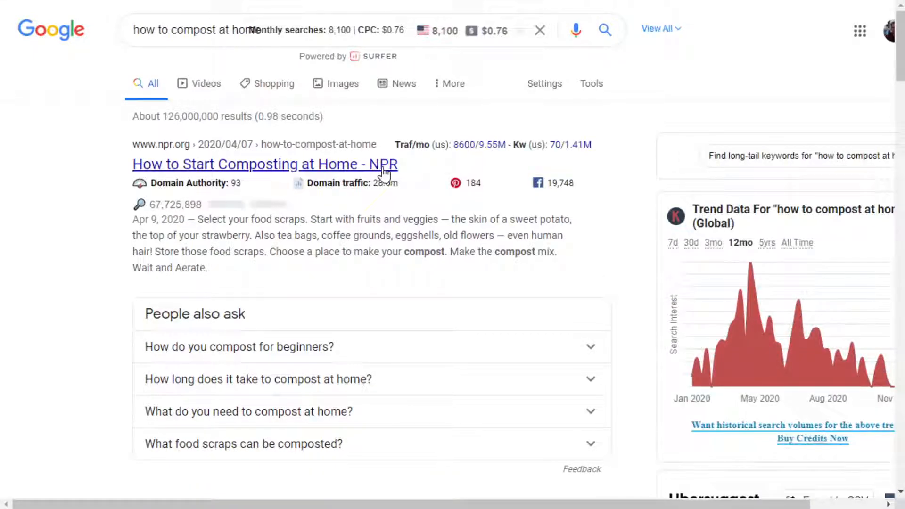
Look through the search results and open NPR's "How to Start Composting at Home".
{"action": "scroll", "coordinate": [386, 175], "scroll_direction": "down", "scroll_amount": 10}
{"action": "scroll", "coordinate": [383, 167], "scroll_direction": "up", "scroll_amount": 3}
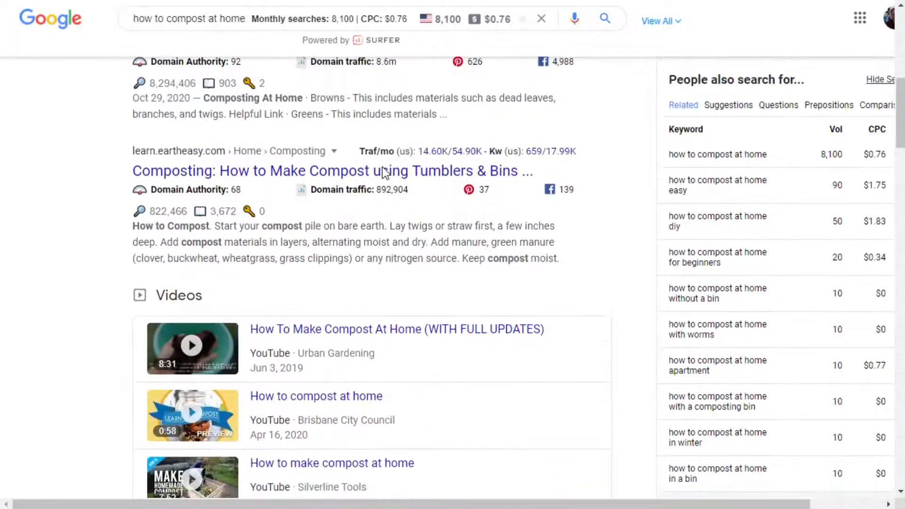
{"action": "scroll", "coordinate": [328, 237], "scroll_direction": "down", "scroll_amount": 5}
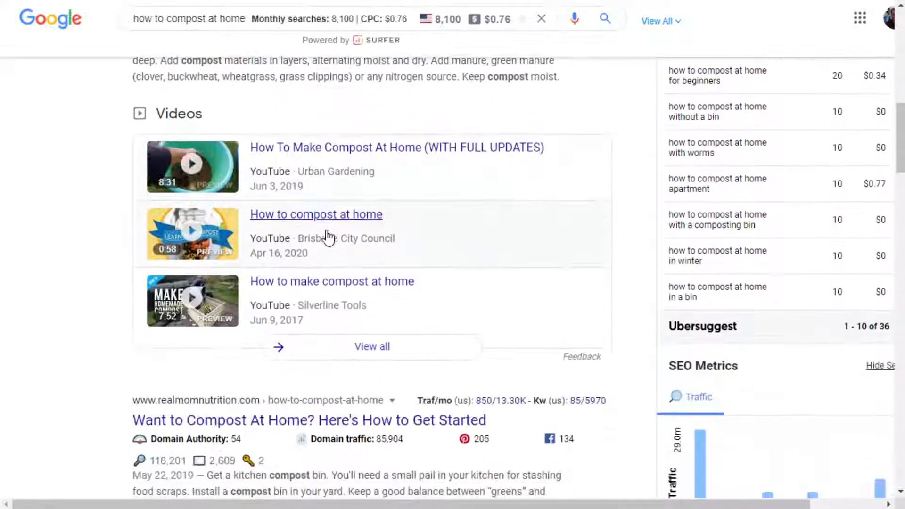
{"action": "scroll", "coordinate": [330, 237], "scroll_direction": "down", "scroll_amount": 5}
{"action": "scroll", "coordinate": [337, 236], "scroll_direction": "down", "scroll_amount": 3}
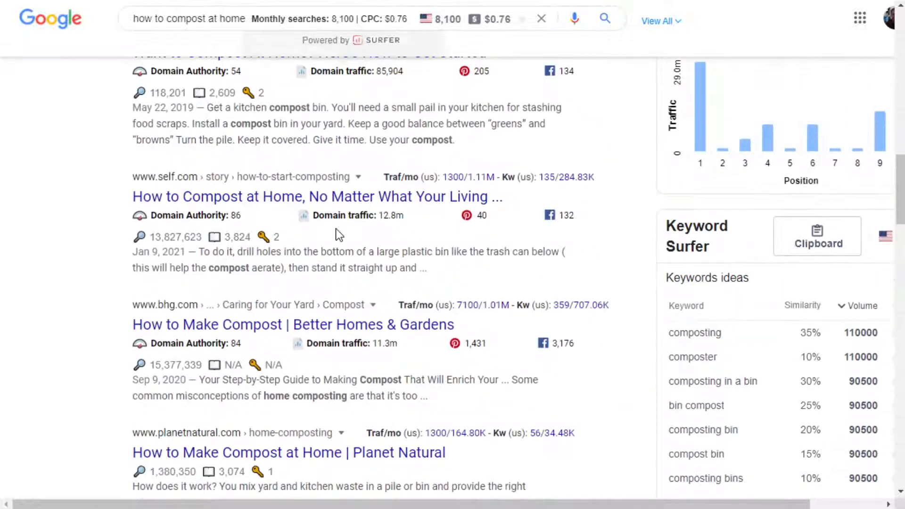
{"action": "scroll", "coordinate": [337, 231], "scroll_direction": "up", "scroll_amount": 15}
{"action": "scroll", "coordinate": [302, 156], "scroll_direction": "up", "scroll_amount": 3}
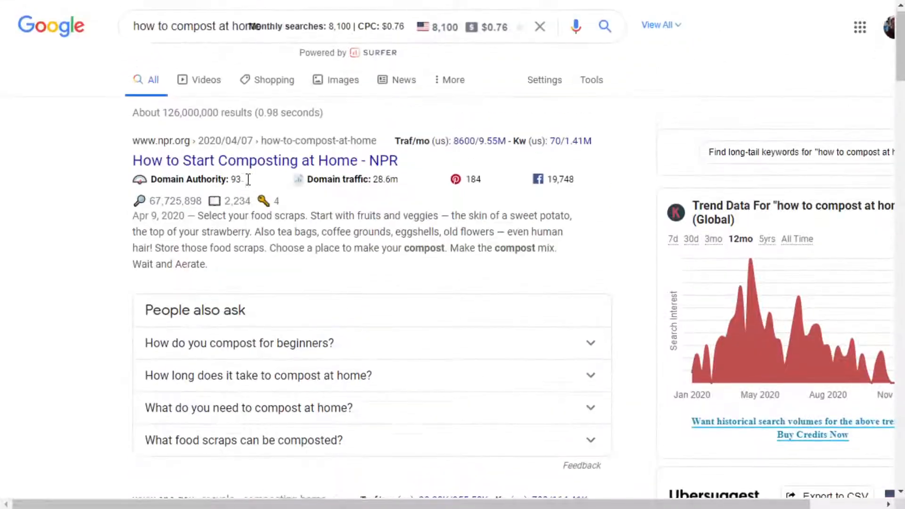
{"action": "left_click", "coordinate": [267, 172]}
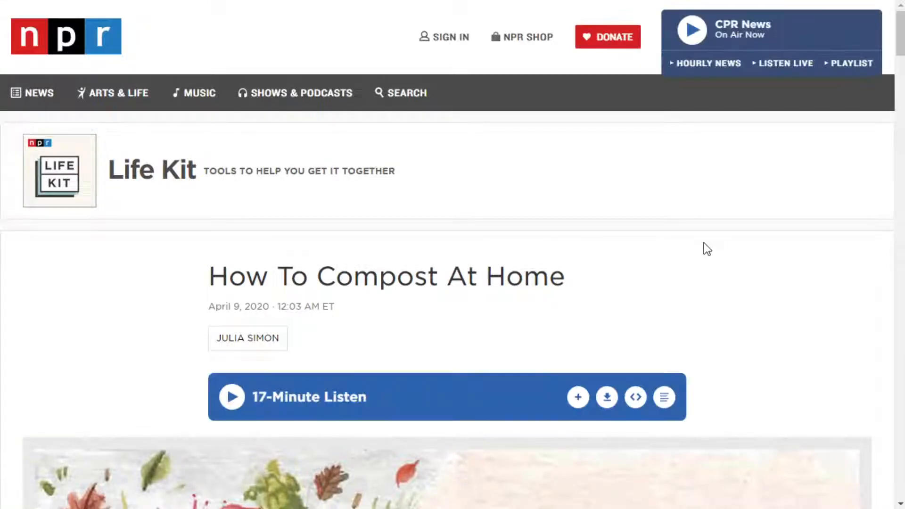
Read the NPR article from its introduction through the numbered composting steps to the Resources list.
{"action": "scroll", "coordinate": [704, 242], "scroll_direction": "down", "scroll_amount": 3}
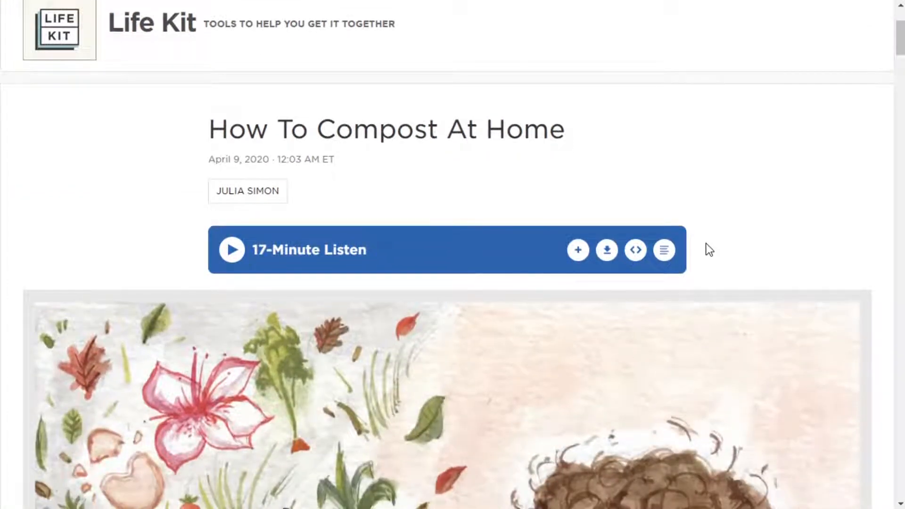
{"action": "scroll", "coordinate": [709, 250], "scroll_direction": "down", "scroll_amount": 12}
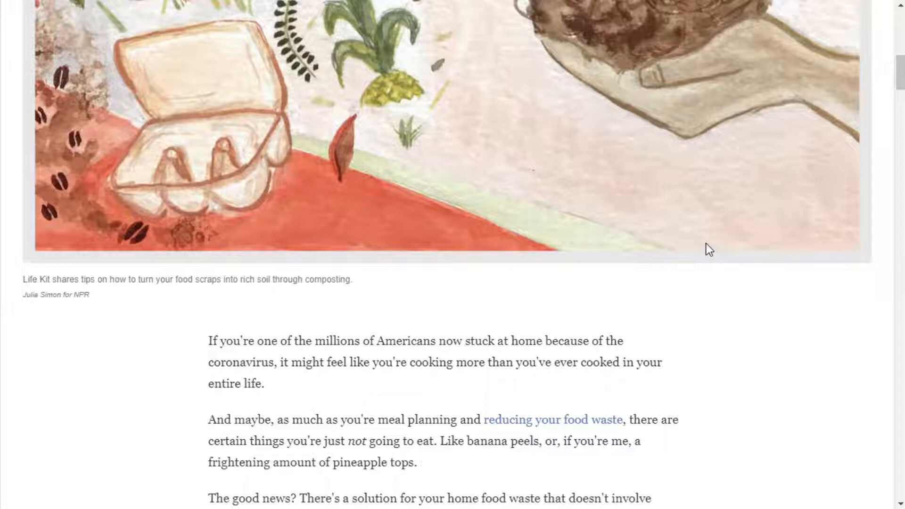
{"action": "scroll", "coordinate": [709, 249], "scroll_direction": "down", "scroll_amount": 8}
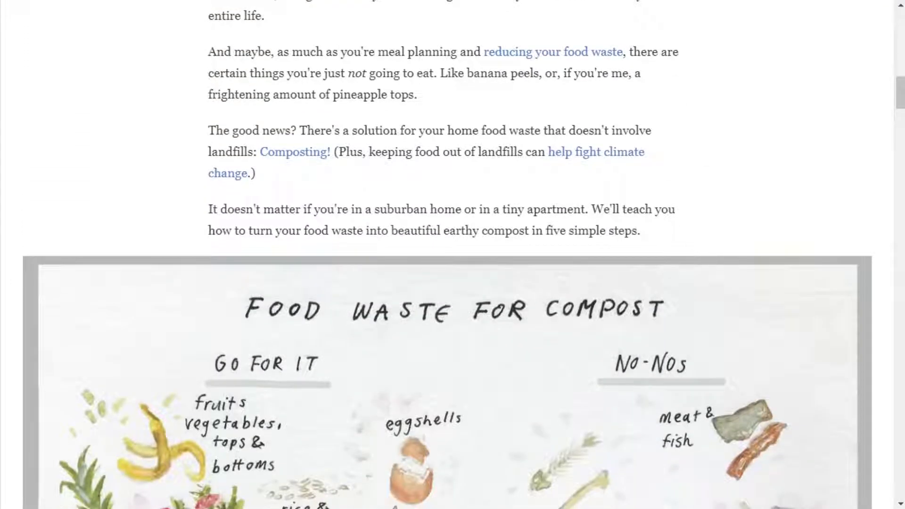
{"action": "scroll", "coordinate": [514, 211], "scroll_direction": "down", "scroll_amount": 14}
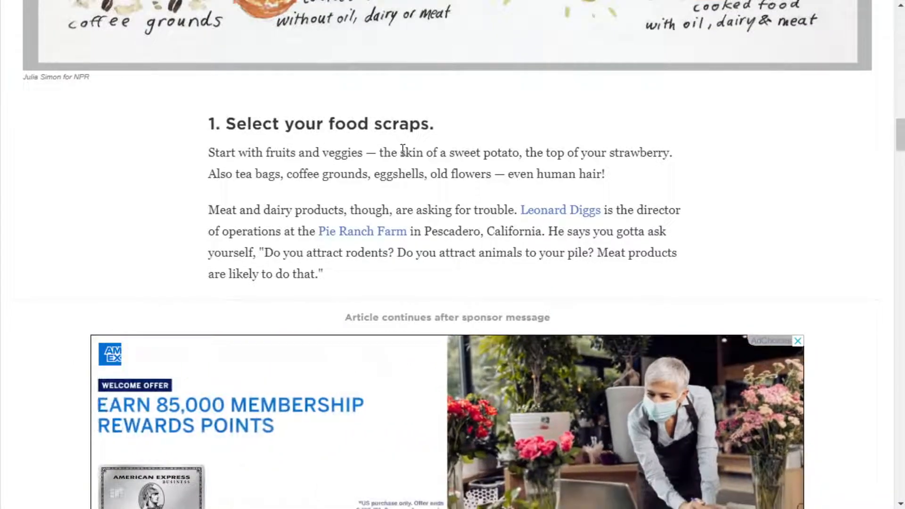
{"action": "scroll", "coordinate": [537, 167], "scroll_direction": "down", "scroll_amount": 12}
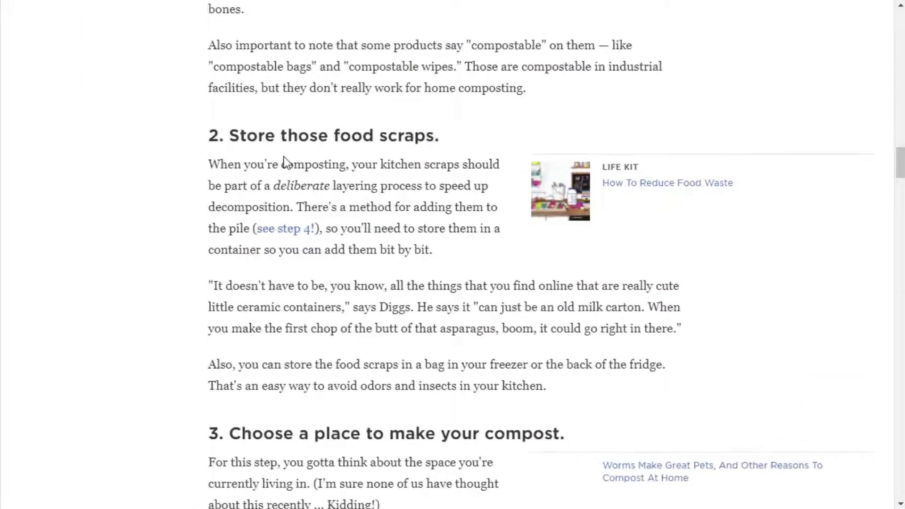
{"action": "scroll", "coordinate": [449, 201], "scroll_direction": "down", "scroll_amount": 3}
{"action": "scroll", "coordinate": [312, 302], "scroll_direction": "down", "scroll_amount": 20}
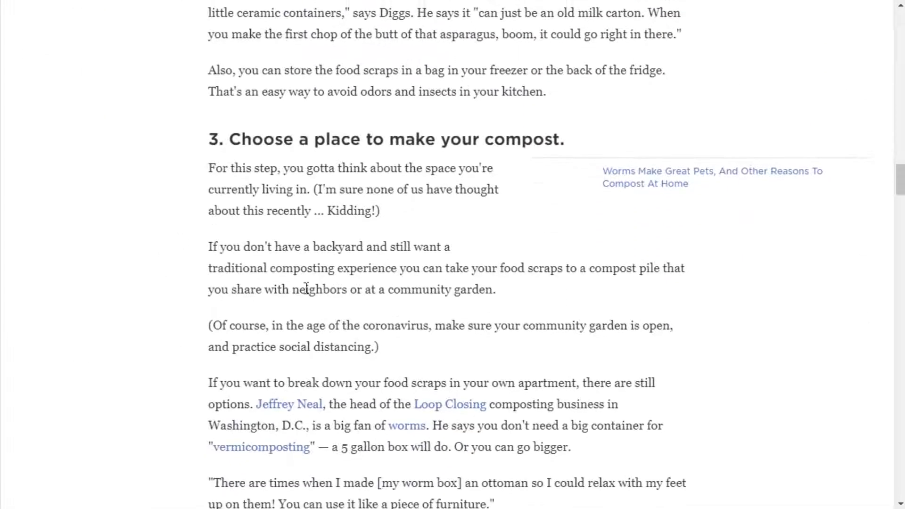
{"action": "scroll", "coordinate": [312, 298], "scroll_direction": "down", "scroll_amount": 8}
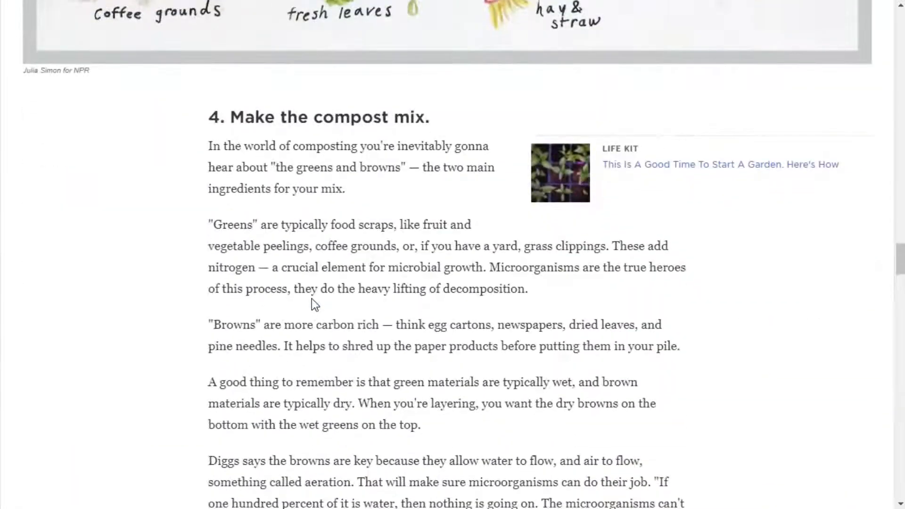
{"action": "scroll", "coordinate": [340, 187], "scroll_direction": "down", "scroll_amount": 14}
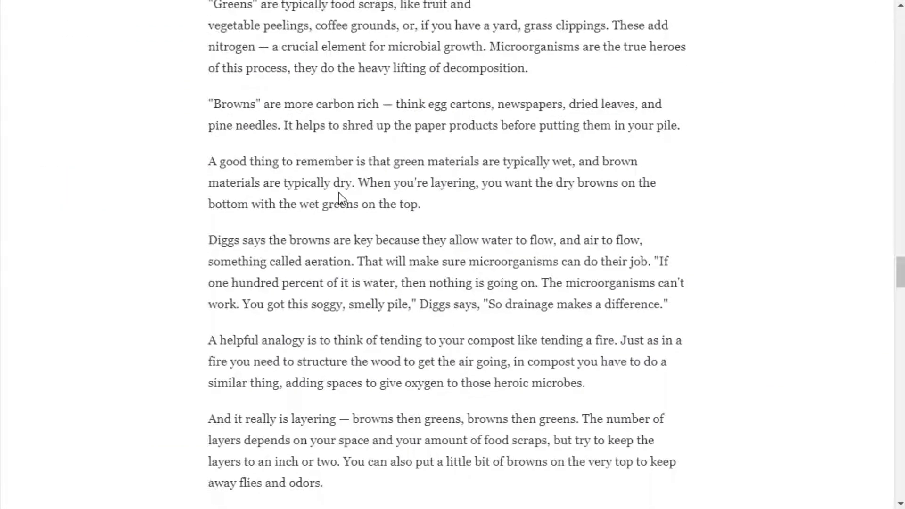
{"action": "scroll", "coordinate": [335, 199], "scroll_direction": "down", "scroll_amount": 17}
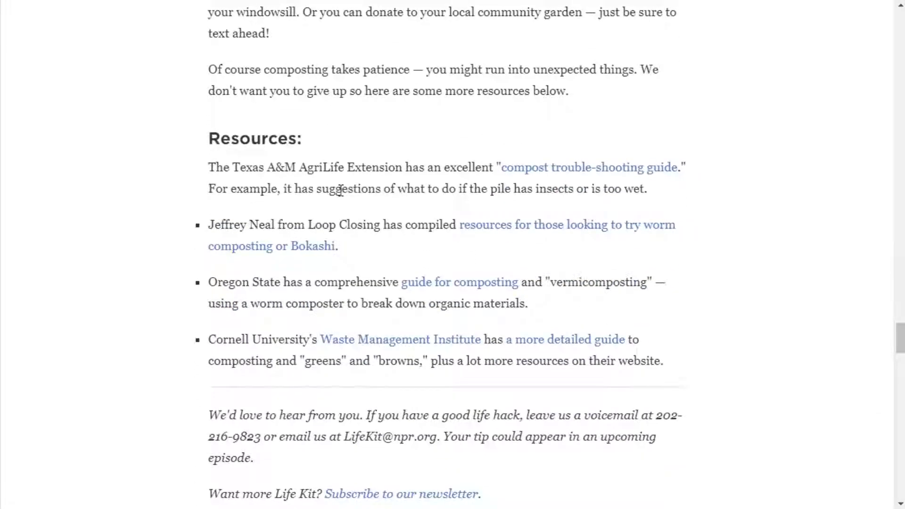
{"action": "scroll", "coordinate": [323, 271], "scroll_direction": "down", "scroll_amount": 5}
Go back up through the NPR article, reviewing its step headings and the Food Waste for Compost illustration.
{"action": "scroll", "coordinate": [325, 190], "scroll_direction": "up", "scroll_amount": 15}
{"action": "scroll", "coordinate": [325, 189], "scroll_direction": "up", "scroll_amount": 15}
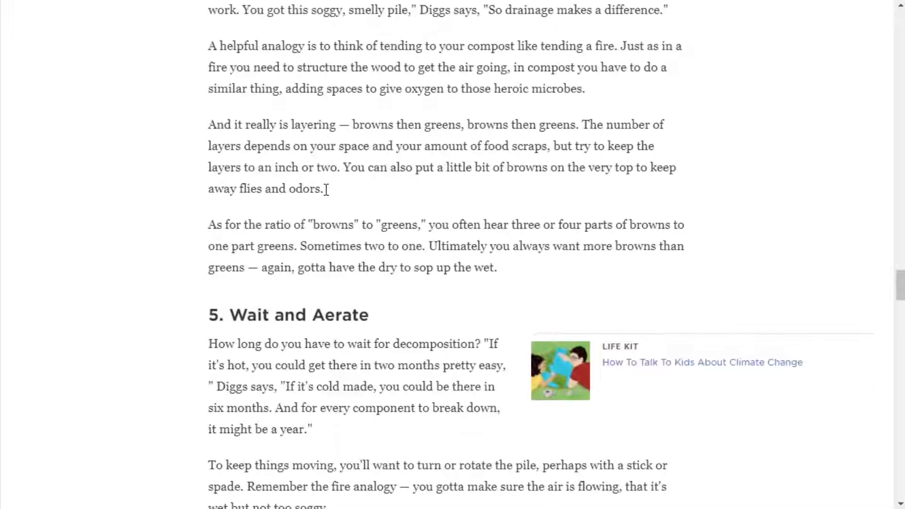
{"action": "scroll", "coordinate": [324, 189], "scroll_direction": "up", "scroll_amount": 15}
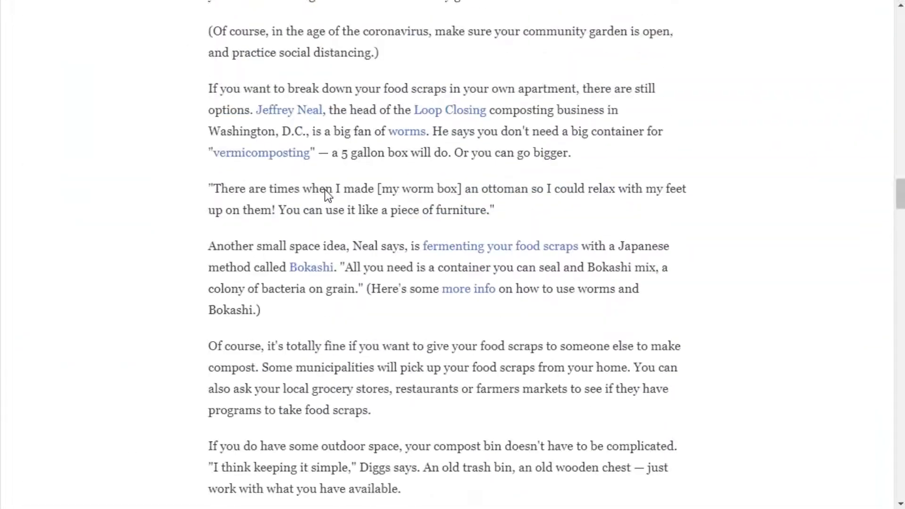
{"action": "scroll", "coordinate": [324, 196], "scroll_direction": "up", "scroll_amount": 15}
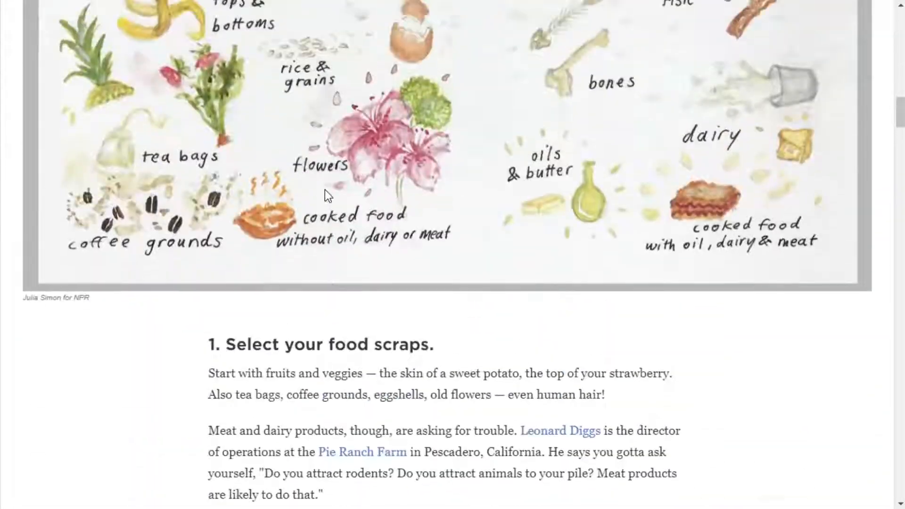
{"action": "scroll", "coordinate": [328, 196], "scroll_direction": "up", "scroll_amount": 2}
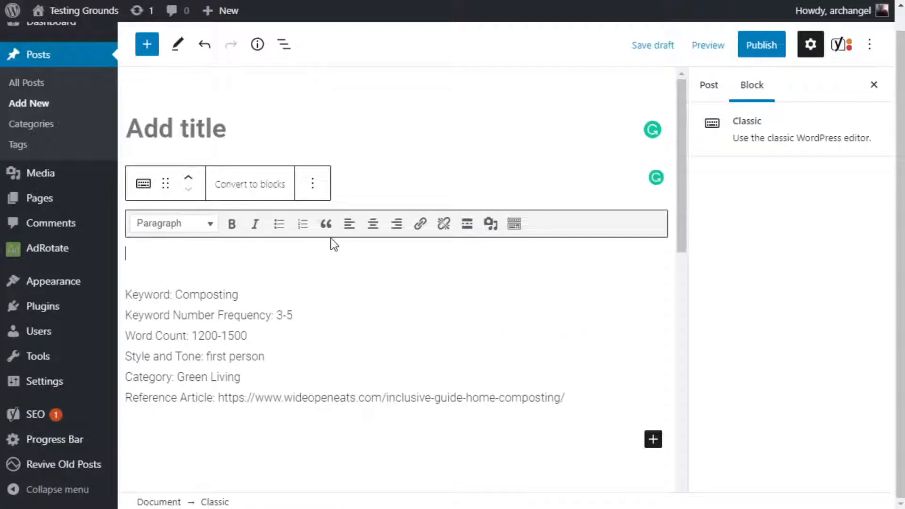
Switch to the WordPress draft and title the post "How to Set Up Composting at Home".
{"action": "left_click", "coordinate": [253, 129]}
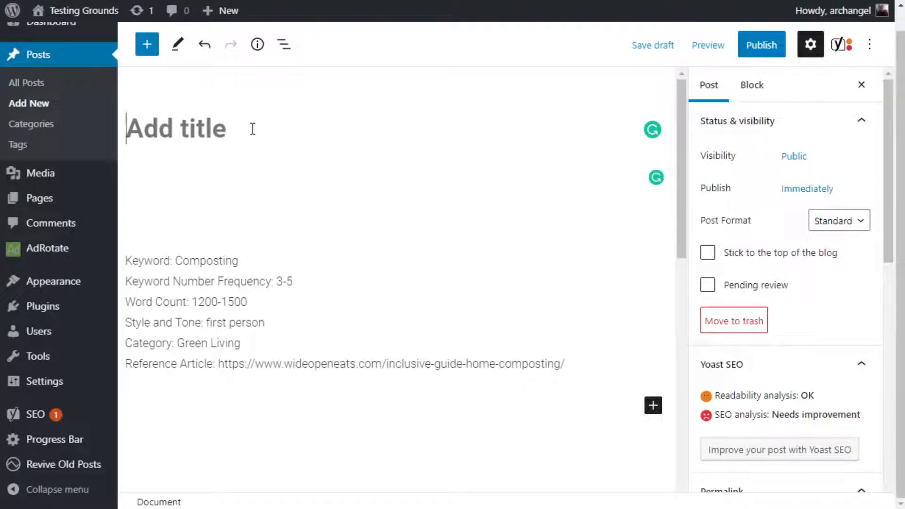
{"action": "type", "text": "HOw"}
{"action": "key", "text": "BackSpace"}
{"action": "key", "text": "BackSpace"}
{"action": "type", "text": "ow to"}
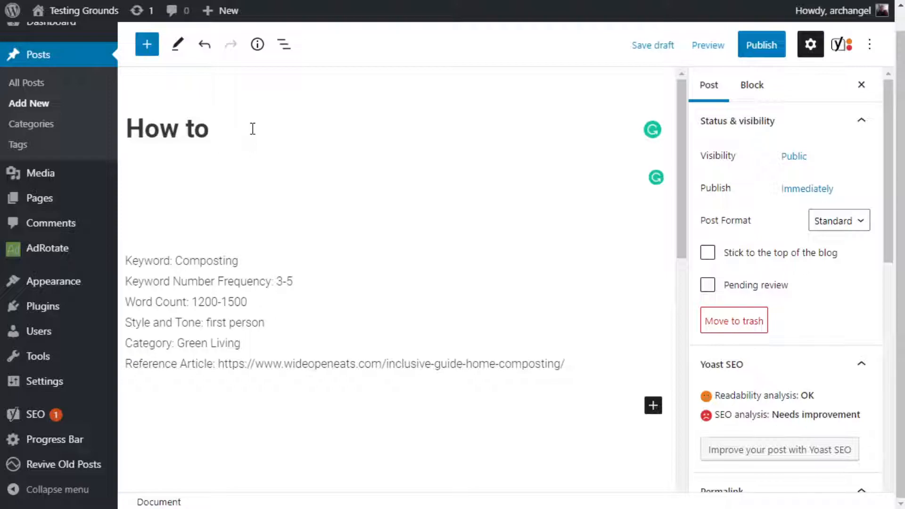
{"action": "type", "text": "Set Up Composting at Home"}
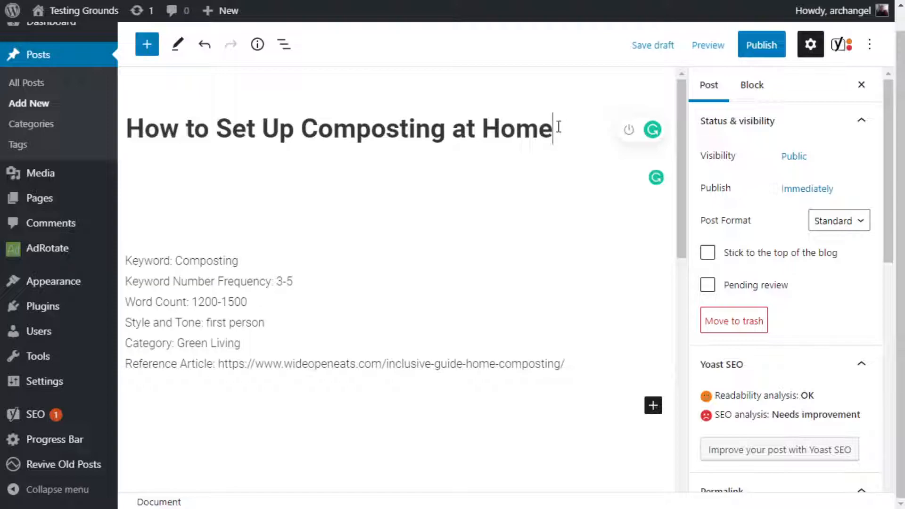
{"action": "key", "text": "ctrl+s"}
{"action": "left_click", "coordinate": [133, 130]}
{"action": "left_click", "coordinate": [557, 129]}
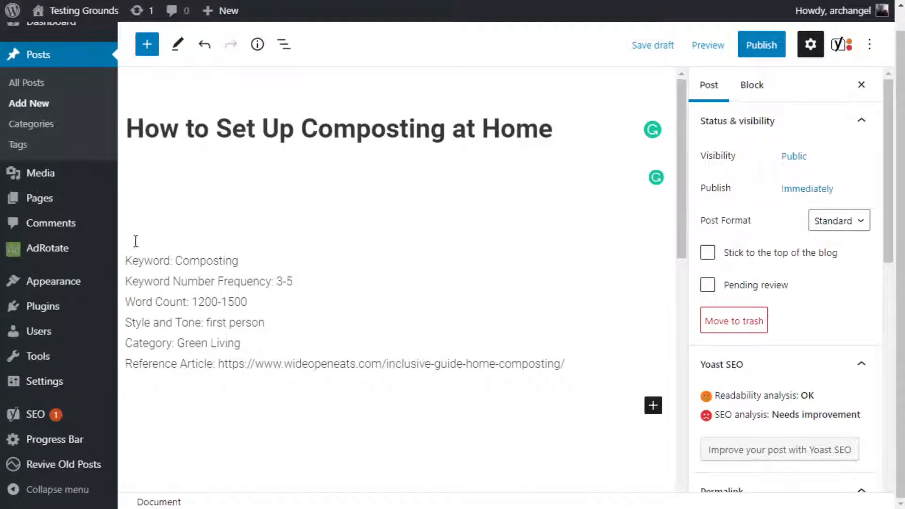
Add the line "Composting On a Budget" above the pasted brief in the post body and start a new line.
{"action": "left_click", "coordinate": [183, 212]}
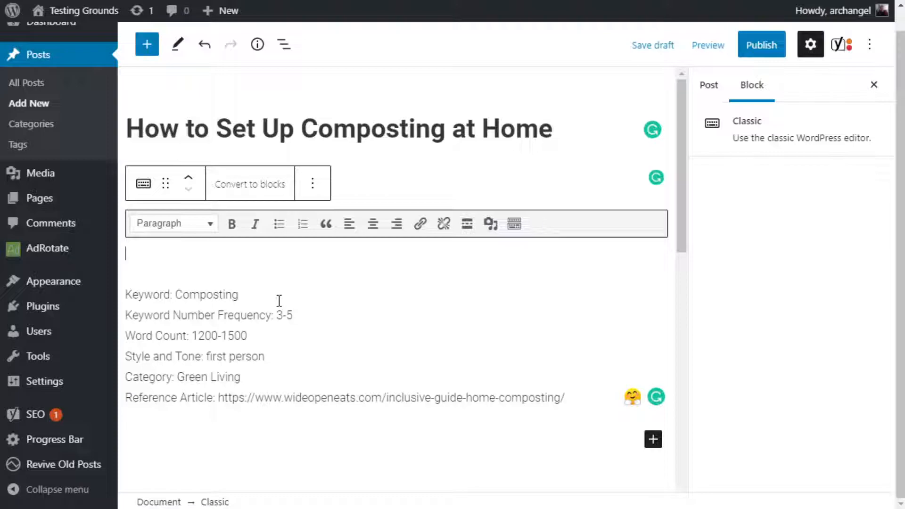
{"action": "type", "text": "Compo"}
{"action": "key", "text": "BackSpace"}
{"action": "key", "text": "BackSpace"}
{"action": "key", "text": "BackSpace"}
{"action": "type", "text": "mposting"}
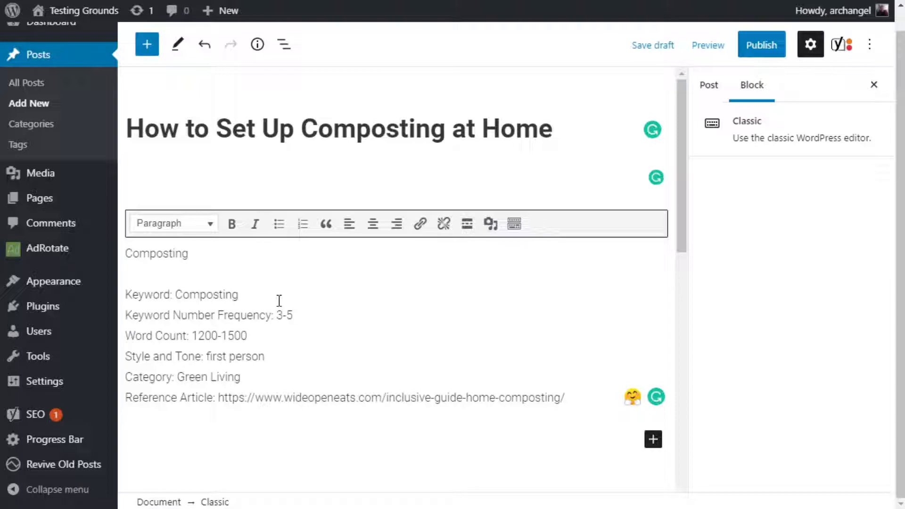
{"action": "type", "text": "ON"}
{"action": "key", "text": "BackSpace"}
{"action": "type", "text": "n a Budget"}
{"action": "key", "text": "Return"}
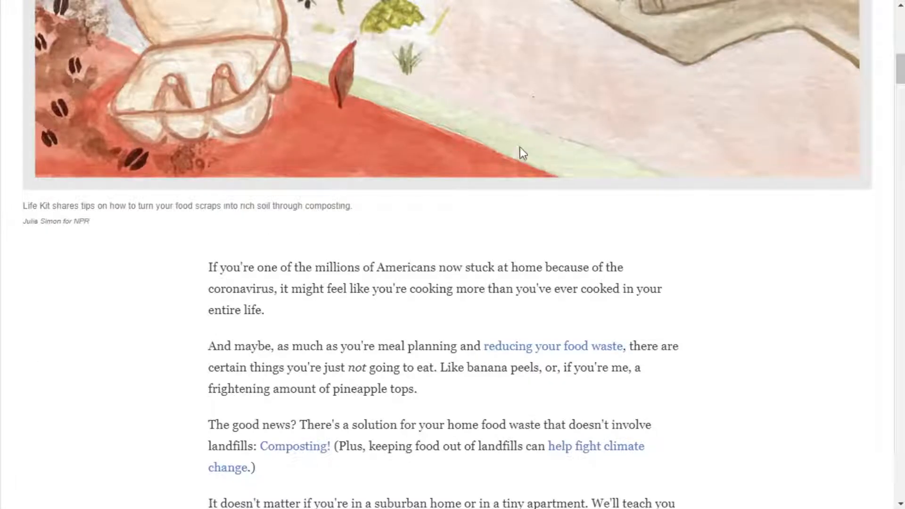
Review the NPR article's section on selecting food scraps and the beginner's guide's chart of carbon and nitrogen materials.
{"action": "scroll", "coordinate": [480, 318], "scroll_direction": "up", "scroll_amount": 12}
{"action": "scroll", "coordinate": [479, 318], "scroll_direction": "down", "scroll_amount": 16}
{"action": "scroll", "coordinate": [479, 319], "scroll_direction": "down", "scroll_amount": 17}
{"action": "scroll", "coordinate": [480, 319], "scroll_direction": "up", "scroll_amount": 4}
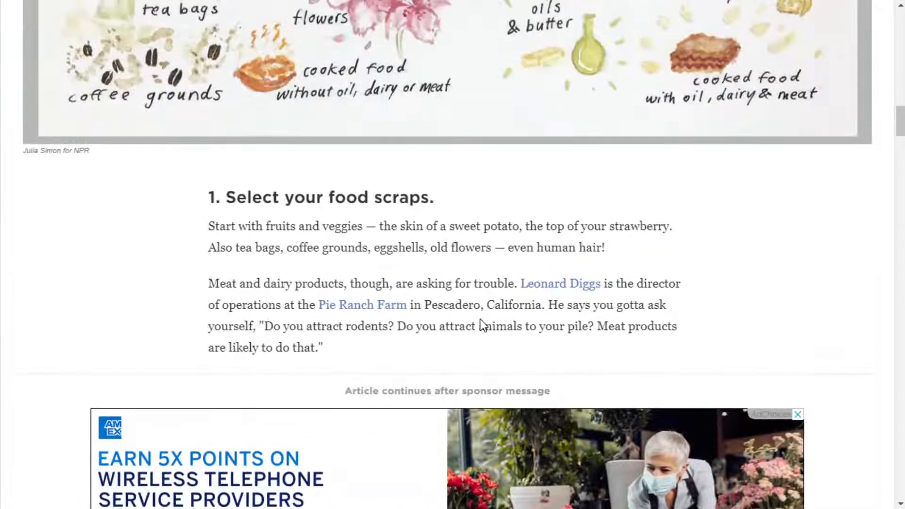
{"action": "scroll", "coordinate": [479, 319], "scroll_direction": "down", "scroll_amount": 3}
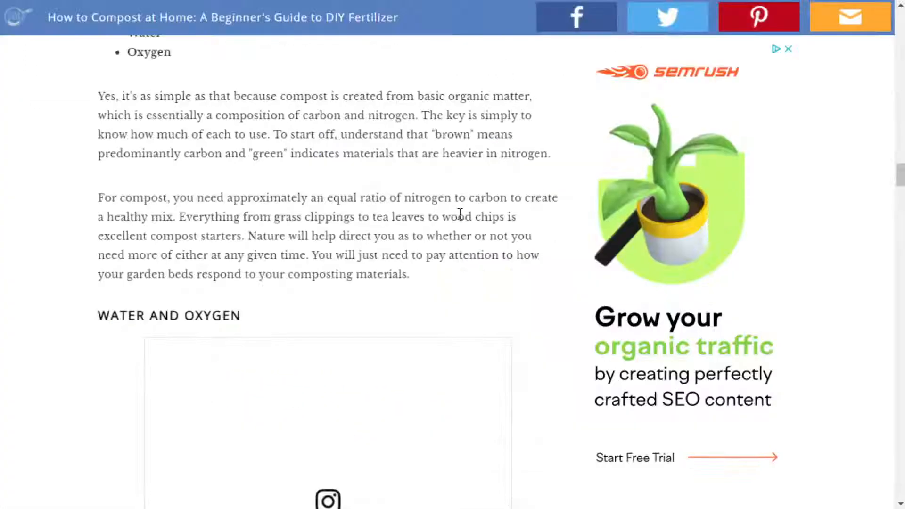
{"action": "scroll", "coordinate": [460, 214], "scroll_direction": "up", "scroll_amount": 4}
{"action": "scroll", "coordinate": [460, 216], "scroll_direction": "up", "scroll_amount": 16}
{"action": "scroll", "coordinate": [462, 213], "scroll_direction": "down", "scroll_amount": 6}
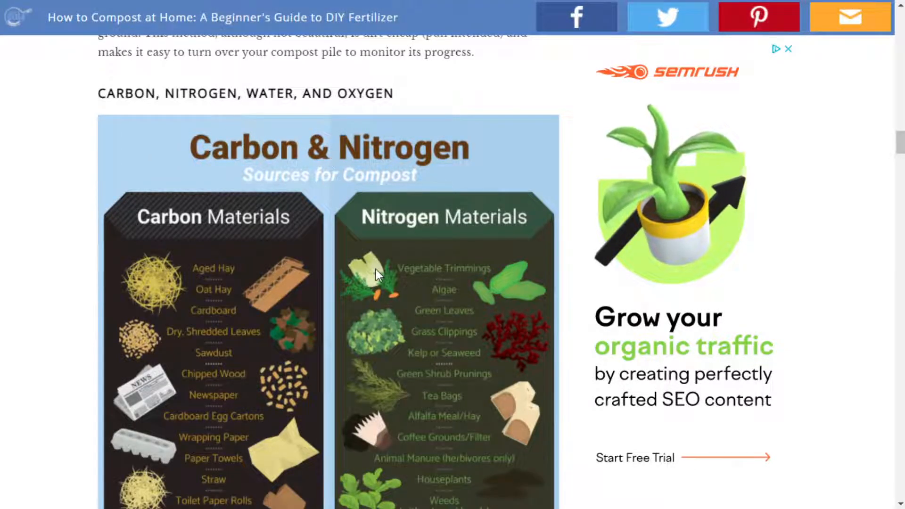
{"action": "scroll", "coordinate": [375, 270], "scroll_direction": "down", "scroll_amount": 3}
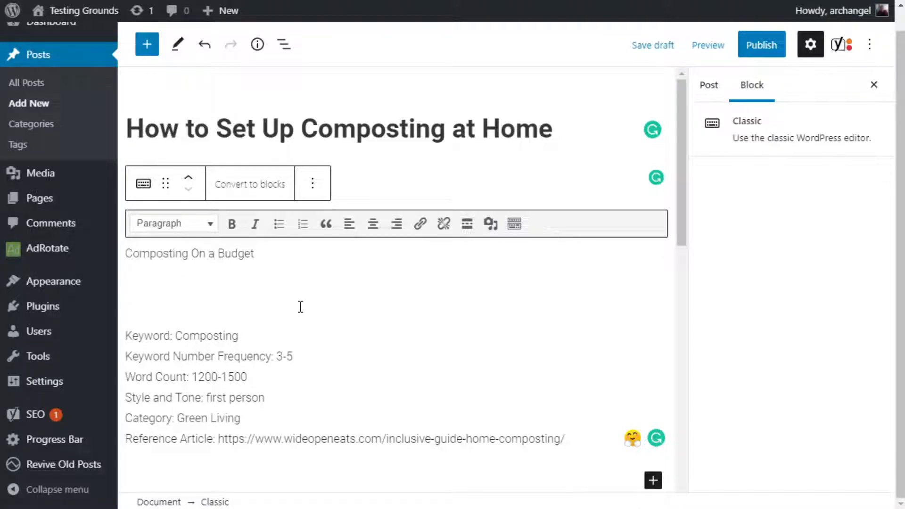
Add the first numbered subheading "1. Know What to Compost" below "Composting On a Budget" in the WordPress draft.
{"action": "type", "text": "1."}
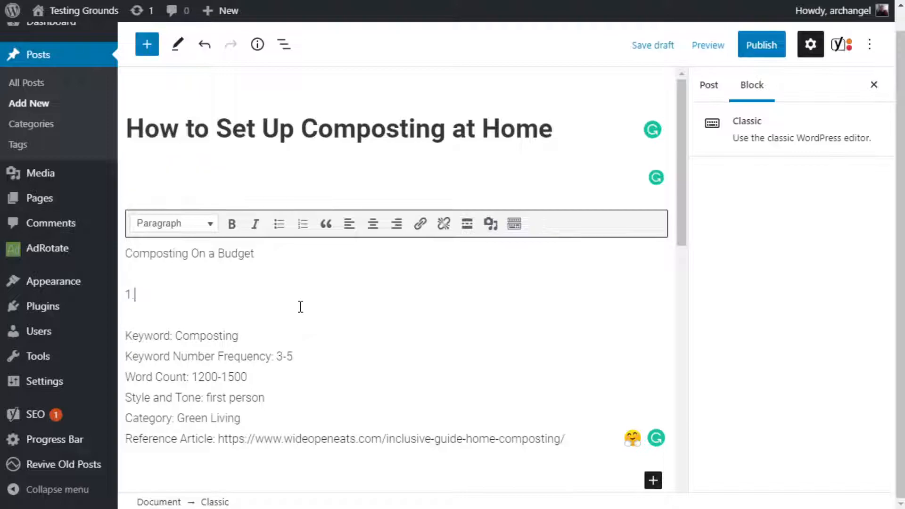
{"action": "key", "text": "BackSpace"}
{"action": "type", "text": "Know Whaty to"}
{"action": "key", "text": "BackSpace"}
{"action": "key", "text": "BackSpace"}
{"action": "key", "text": "BackSpace"}
{"action": "key", "text": "BackSpace"}
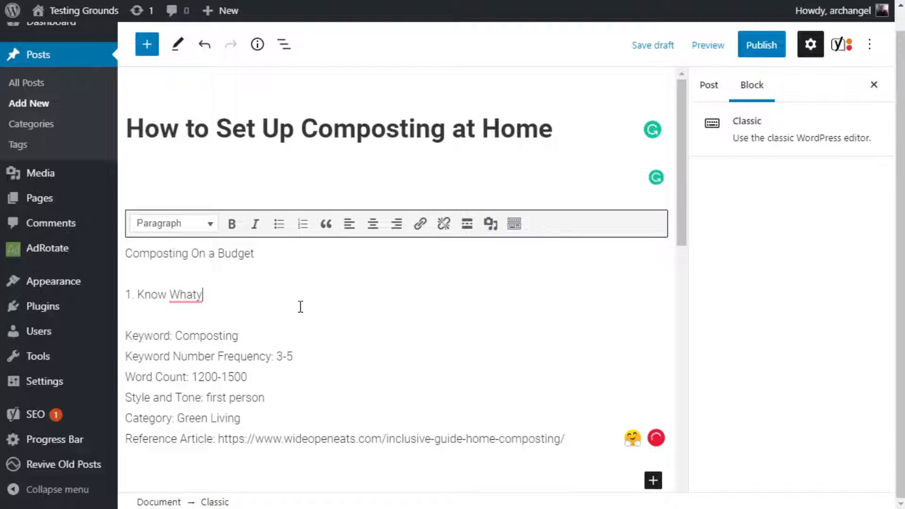
{"action": "type", "text": "to Compost"}
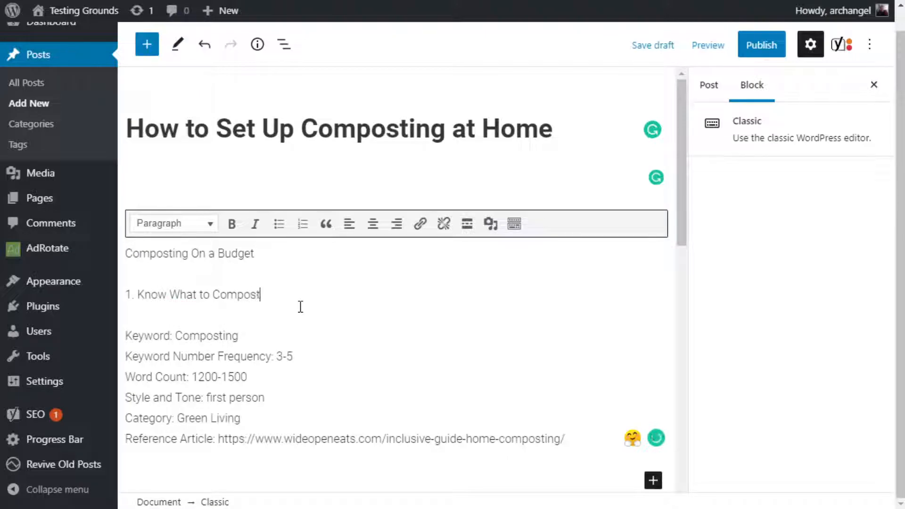
Consult the NPR article and add the subheading "2. Select Your Storage Method" to the draft, followed by a new line.
{"action": "key", "text": "Return"}
{"action": "type", "text": "2."}
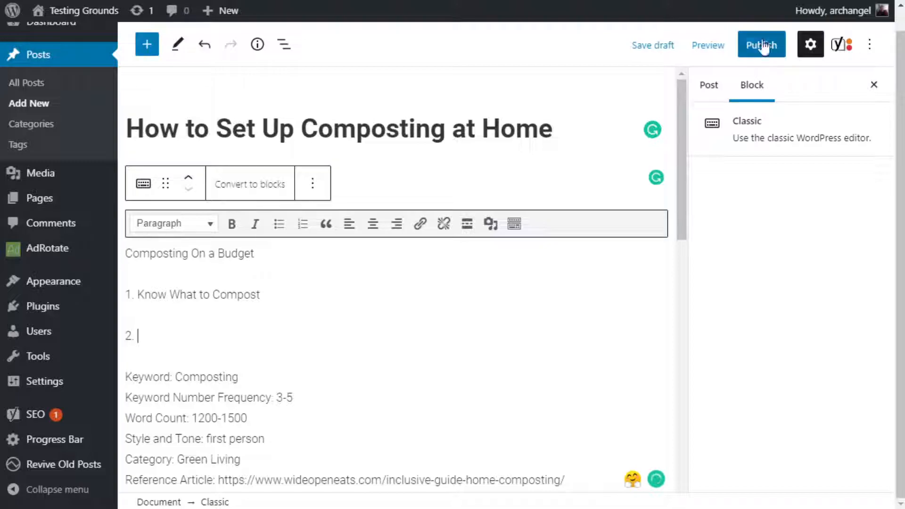
{"action": "key", "text": "ctrl+Tab"}
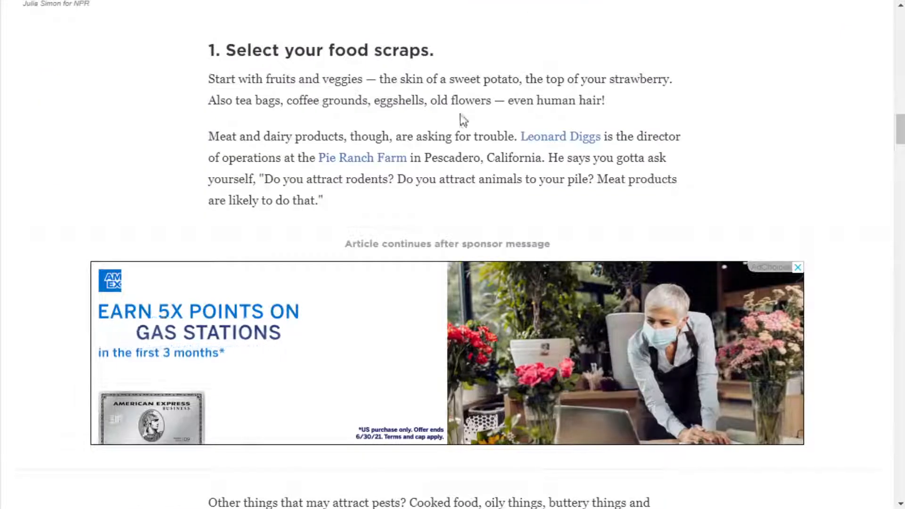
{"action": "scroll", "coordinate": [431, 78], "scroll_direction": "down", "scroll_amount": 7}
{"action": "scroll", "coordinate": [432, 85], "scroll_direction": "down", "scroll_amount": 2}
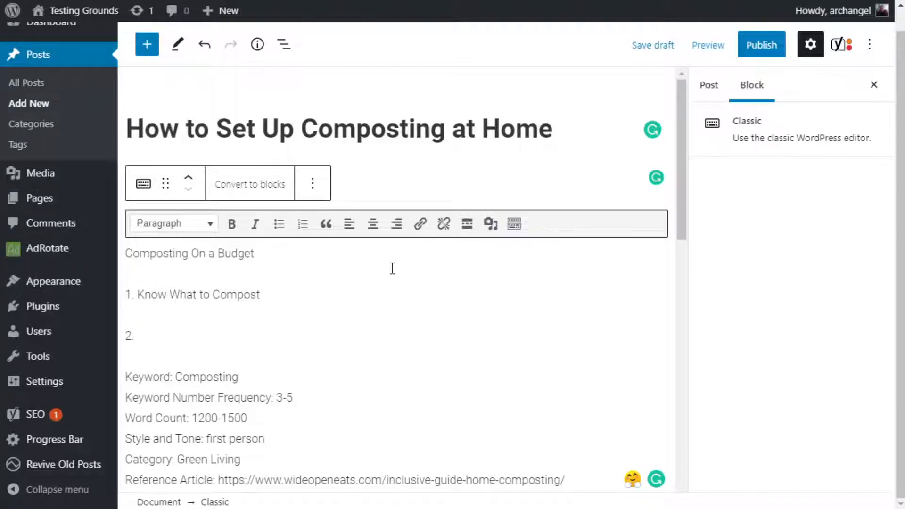
{"action": "type", "text": "Select Your Storage Metho"}
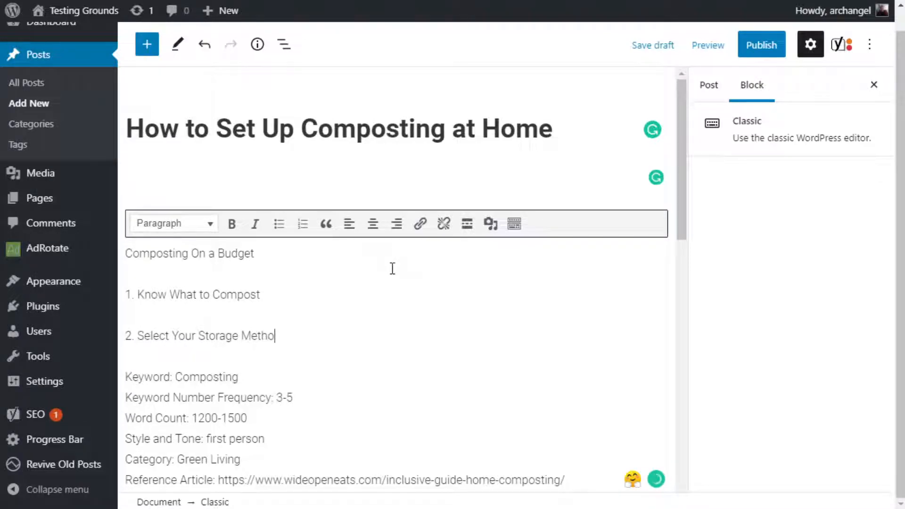
{"action": "type", "text": "d"}
{"action": "key", "text": "Return"}
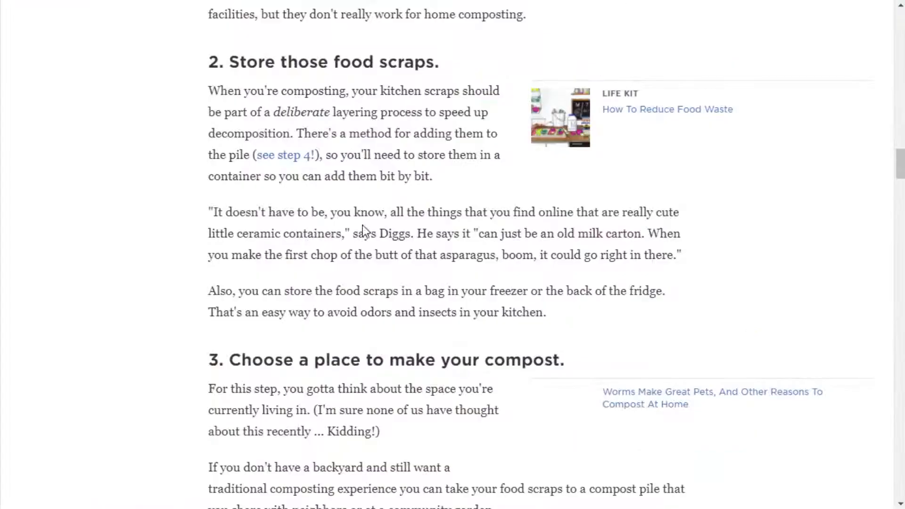
Check the NPR section on choosing a compost place and insert "2. Section Off Where Your Composting Will Be" after the draft's first subheading.
{"action": "scroll", "coordinate": [366, 228], "scroll_direction": "down", "scroll_amount": 6}
{"action": "scroll", "coordinate": [365, 227], "scroll_direction": "down", "scroll_amount": 3}
{"action": "scroll", "coordinate": [423, 150], "scroll_direction": "up", "scroll_amount": 1}
{"action": "scroll", "coordinate": [414, 153], "scroll_direction": "down", "scroll_amount": 2}
{"action": "scroll", "coordinate": [415, 152], "scroll_direction": "up", "scroll_amount": 2}
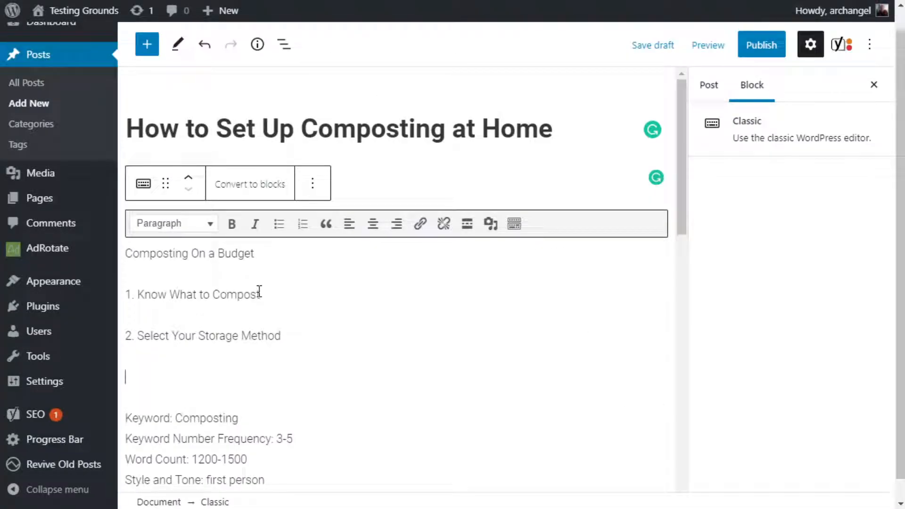
{"action": "left_click", "coordinate": [263, 291]}
{"action": "key", "text": "Return"}
{"action": "type", "text": "2."}
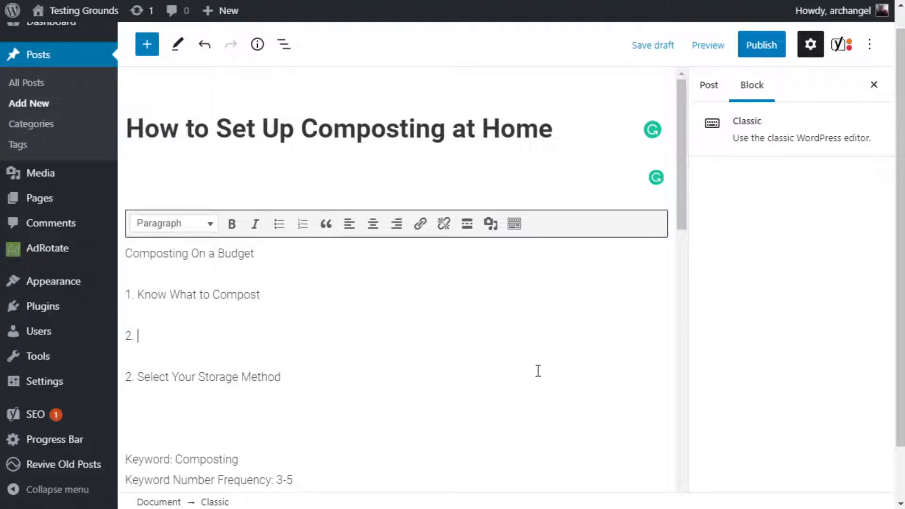
{"action": "type", "text": "Section Off Where Your Composting Will Be"}
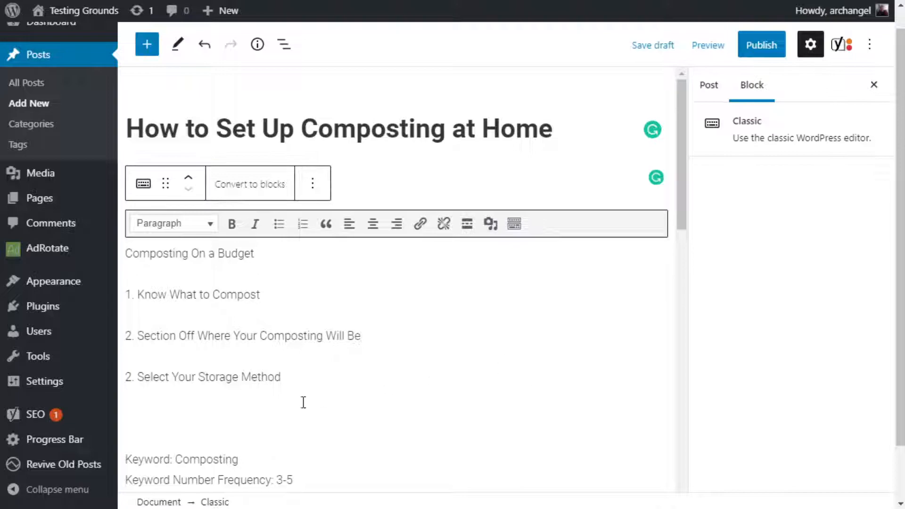
Renumber the "Select Your Storage Method" subheading as 3 and place the cursor on the empty line below it.
{"action": "left_click", "coordinate": [132, 377]}
{"action": "key", "text": "BackSpace"}
{"action": "type", "text": "32"}
{"action": "key", "text": "BackSpace"}
{"action": "left_click", "coordinate": [184, 406]}
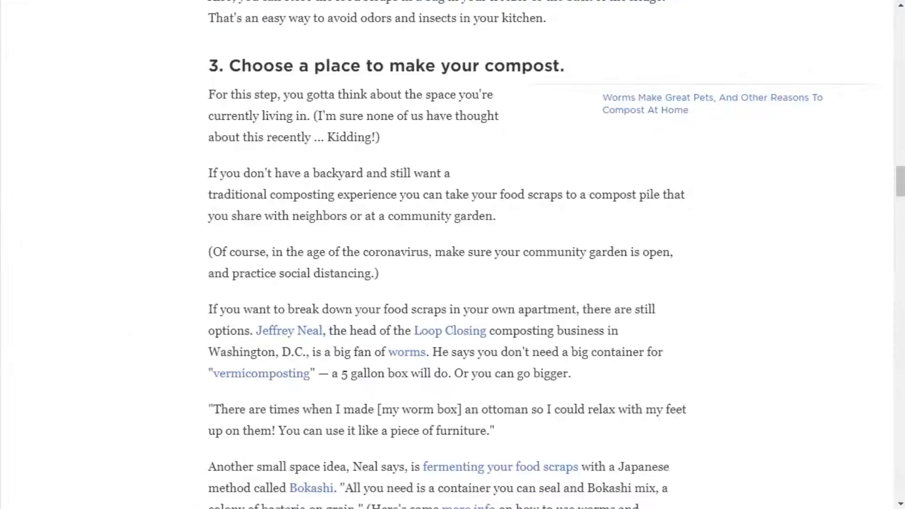
Read the NPR article from the section on choosing a compost place through the greens and browns layering advice.
{"action": "scroll", "coordinate": [384, 263], "scroll_direction": "down", "scroll_amount": 9}
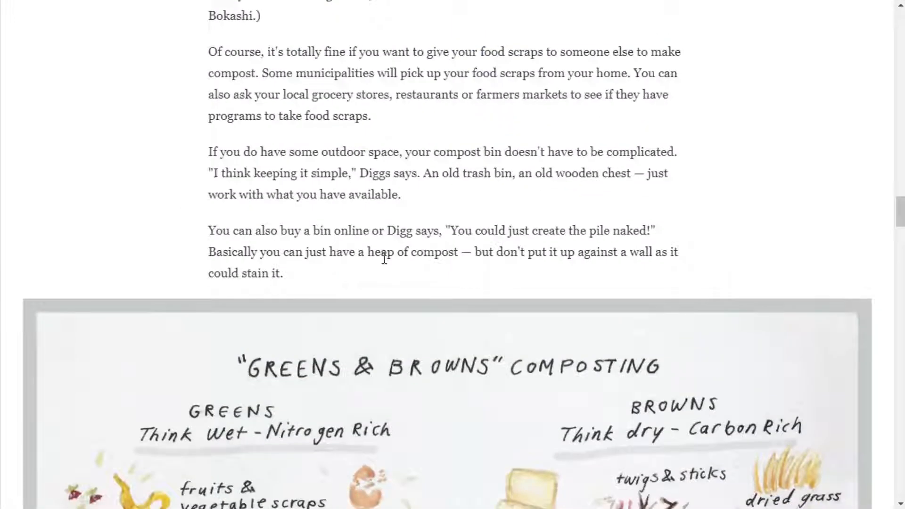
{"action": "scroll", "coordinate": [385, 266], "scroll_direction": "up", "scroll_amount": 6}
{"action": "scroll", "coordinate": [385, 266], "scroll_direction": "up", "scroll_amount": 5}
{"action": "scroll", "coordinate": [490, 400], "scroll_direction": "down", "scroll_amount": 8}
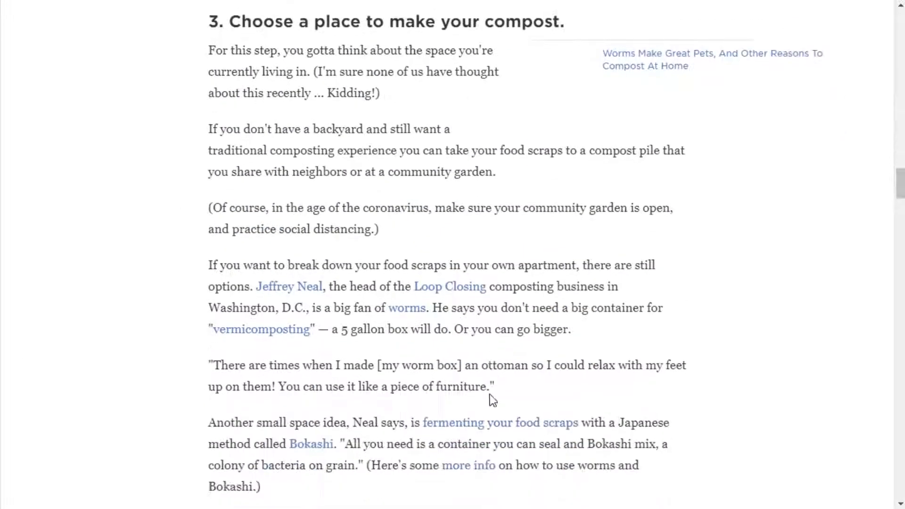
{"action": "scroll", "coordinate": [406, 347], "scroll_direction": "down", "scroll_amount": 9}
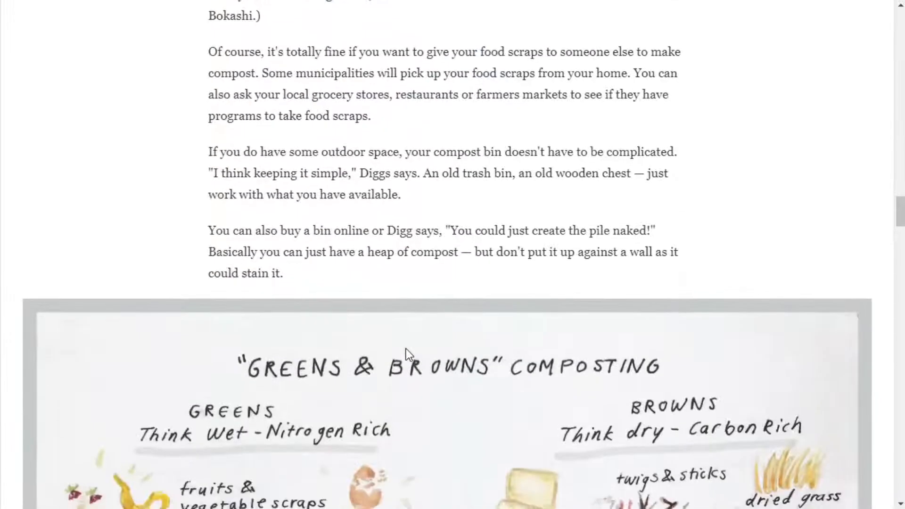
{"action": "scroll", "coordinate": [406, 348], "scroll_direction": "down", "scroll_amount": 10}
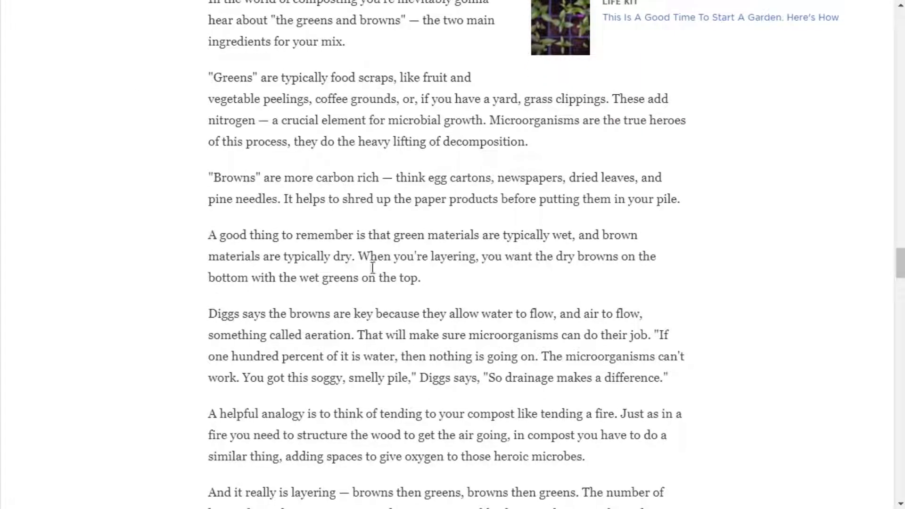
{"action": "scroll", "coordinate": [401, 289], "scroll_direction": "down", "scroll_amount": 10}
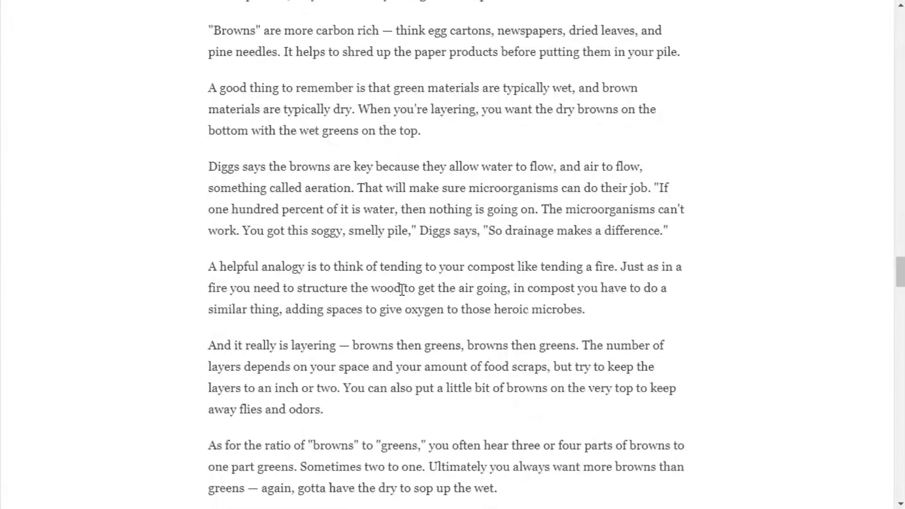
{"action": "scroll", "coordinate": [402, 289], "scroll_direction": "up", "scroll_amount": 10}
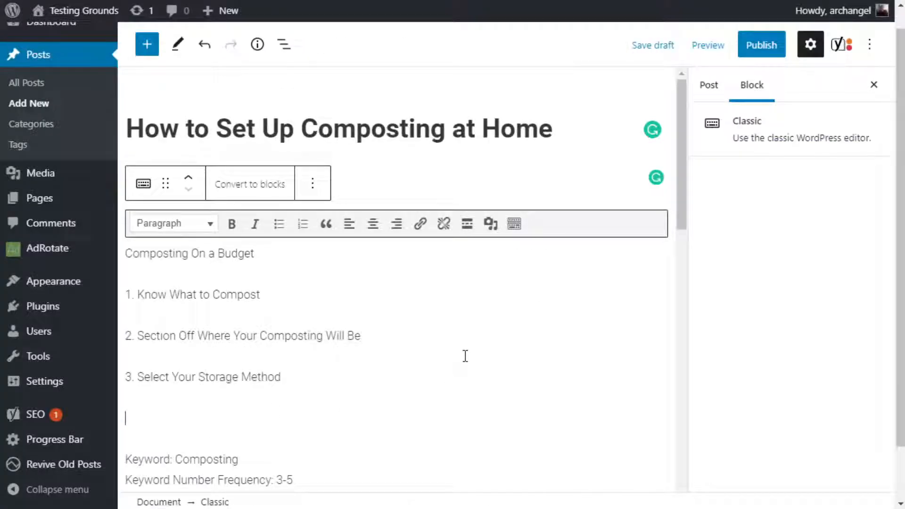
Add the fourth subheading "4. Mixing Up the Compost" to the WordPress draft.
{"action": "type", "text": "4. Mix"}
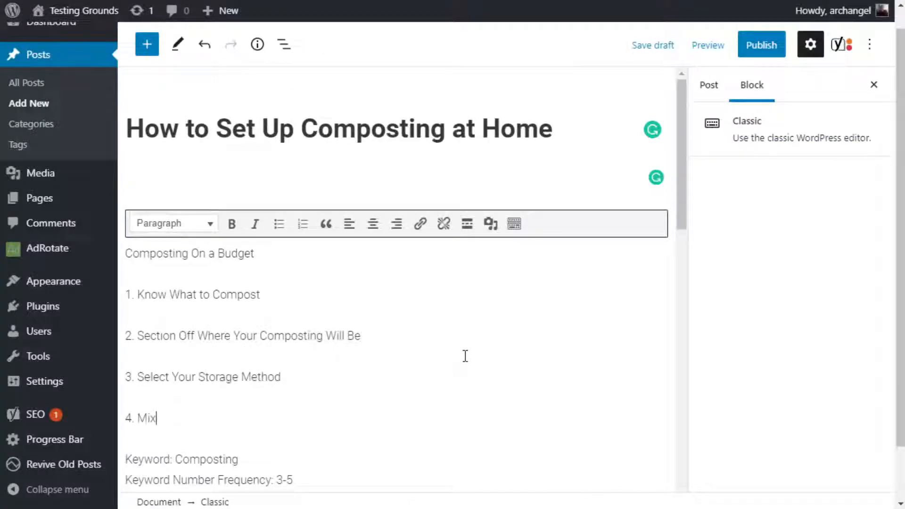
{"action": "type", "text": " Up the Cop"}
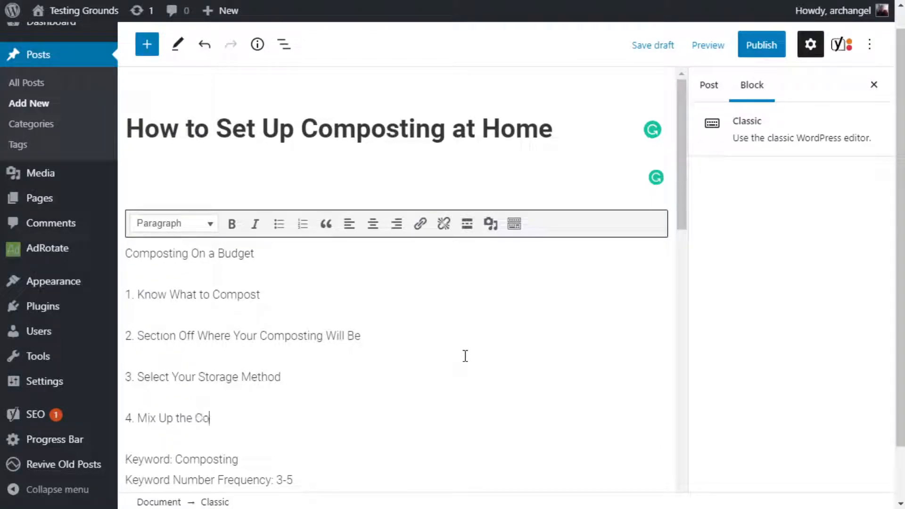
{"action": "key", "text": "BackSpace"}
{"action": "type", "text": "mpso"}
{"action": "key", "text": "BackSpace"}
{"action": "key", "text": "BackSpace"}
{"action": "type", "text": "ost"}
{"action": "left_click", "coordinate": [156, 421]}
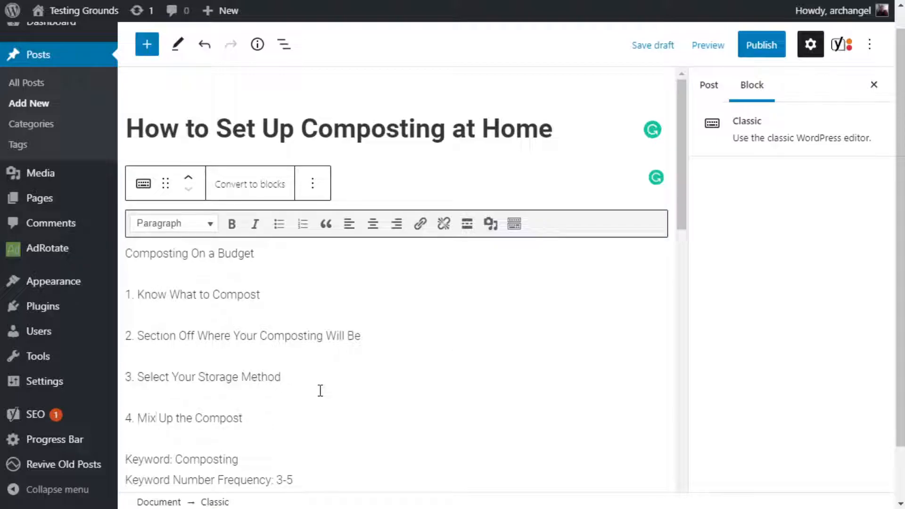
{"action": "type", "text": "ing"}
Insert an empty line between the fourth subheading and the brief's Keyword line, keeping the Keyword line intact.
{"action": "key", "text": "Return"}
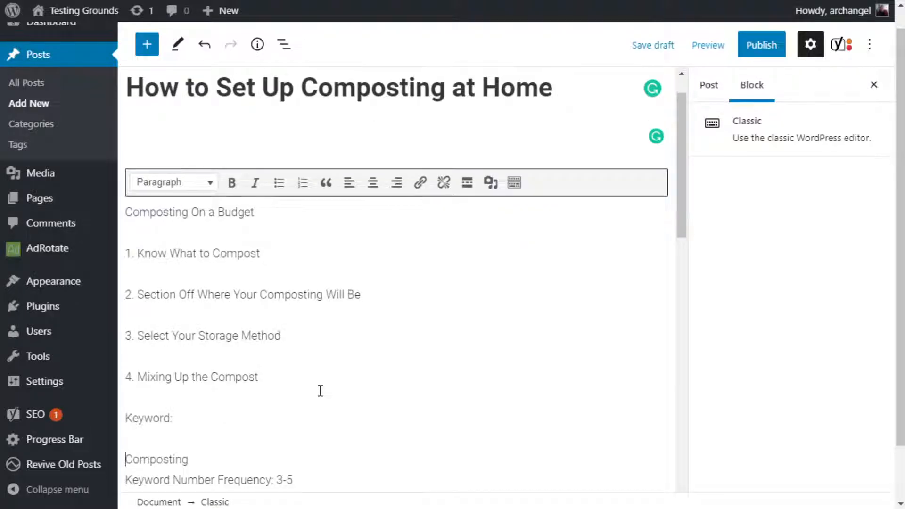
{"action": "key", "text": "ctrl+z"}
{"action": "key", "text": "Right"}
{"action": "key", "text": "Right"}
{"action": "key", "text": "Right"}
{"action": "key", "text": "Right"}
{"action": "key", "text": "Right"}
{"action": "key", "text": "Right"}
{"action": "key", "text": "Right"}
{"action": "key", "text": "Right"}
{"action": "key", "text": "Right"}
{"action": "key", "text": "Right"}
{"action": "key", "text": "Right"}
{"action": "key", "text": "Right"}
{"action": "key", "text": "Right"}
{"action": "key", "text": "Right"}
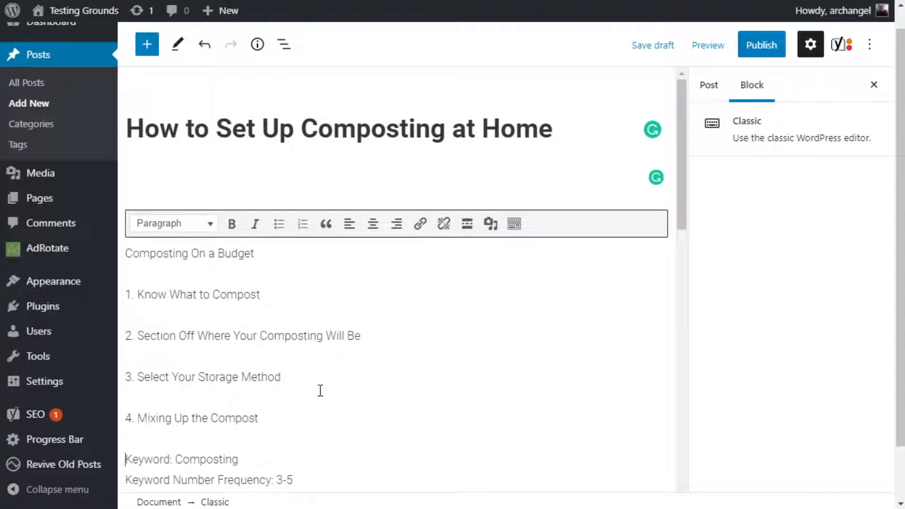
{"action": "key", "text": "Left"}
{"action": "key", "text": "Return"}
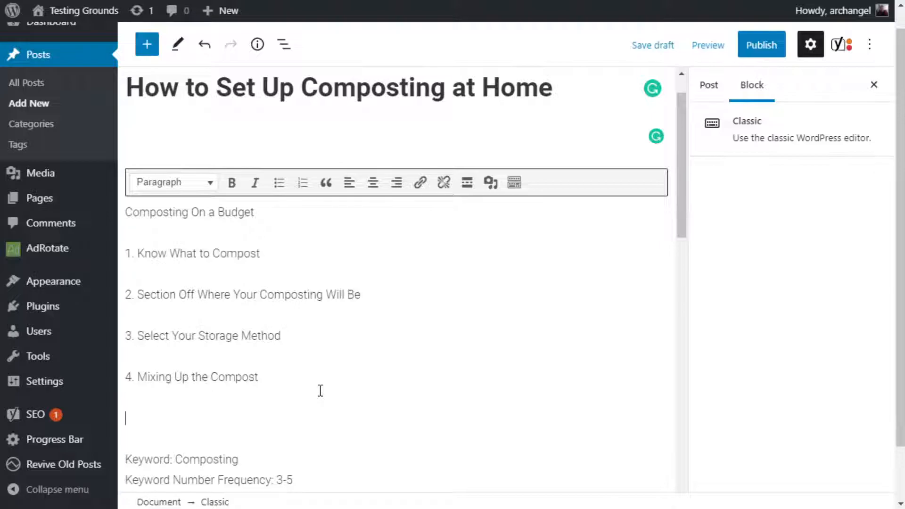
Review the NPR article's Wait and Aerate section on decomposition time, turning the pile and compost smell.
{"action": "scroll", "coordinate": [320, 390], "scroll_direction": "down", "scroll_amount": 3}
{"action": "scroll", "coordinate": [329, 309], "scroll_direction": "up", "scroll_amount": 1}
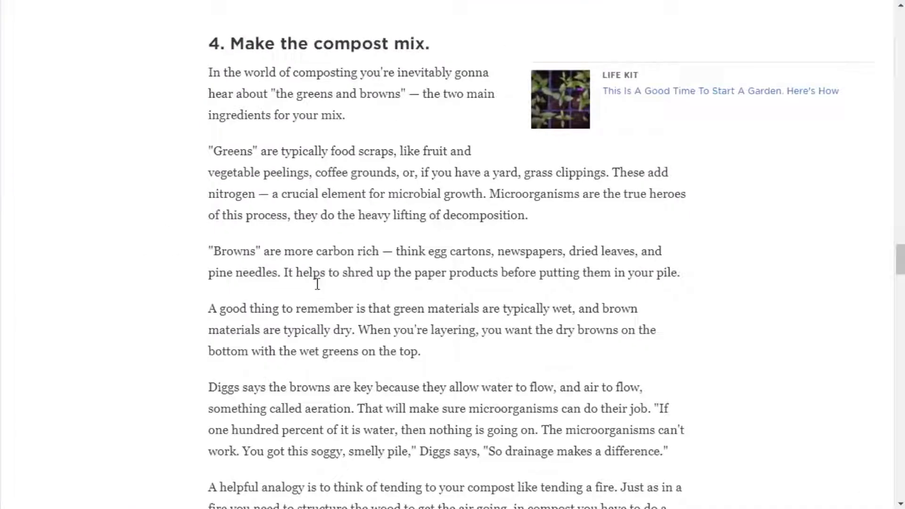
{"action": "scroll", "coordinate": [339, 334], "scroll_direction": "down", "scroll_amount": 10}
{"action": "scroll", "coordinate": [339, 334], "scroll_direction": "down", "scroll_amount": 13}
{"action": "scroll", "coordinate": [338, 335], "scroll_direction": "down", "scroll_amount": 4}
{"action": "scroll", "coordinate": [338, 335], "scroll_direction": "up", "scroll_amount": 8}
{"action": "scroll", "coordinate": [339, 335], "scroll_direction": "up", "scroll_amount": 2}
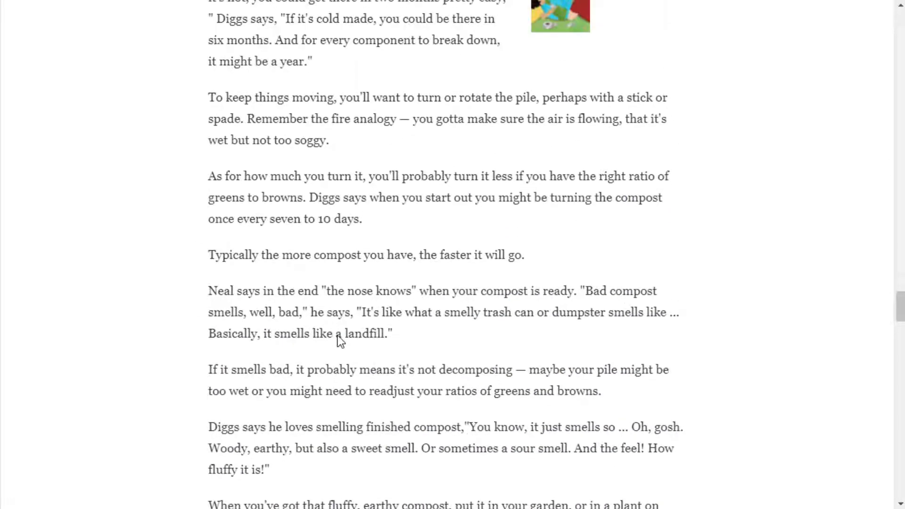
{"action": "scroll", "coordinate": [339, 342], "scroll_direction": "up", "scroll_amount": 3}
{"action": "scroll", "coordinate": [339, 338], "scroll_direction": "down", "scroll_amount": 2}
{"action": "scroll", "coordinate": [338, 335], "scroll_direction": "up", "scroll_amount": 2}
{"action": "scroll", "coordinate": [338, 335], "scroll_direction": "up", "scroll_amount": 1}
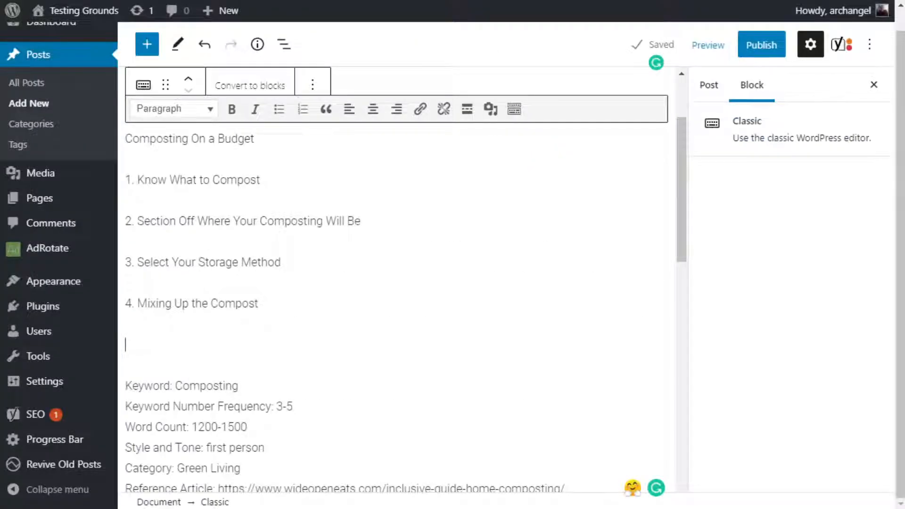
Start the fifth subheading with "5." and read the NPR article's advice on aerating the pile and recognizing finished compost.
{"action": "type", "text": "5."}
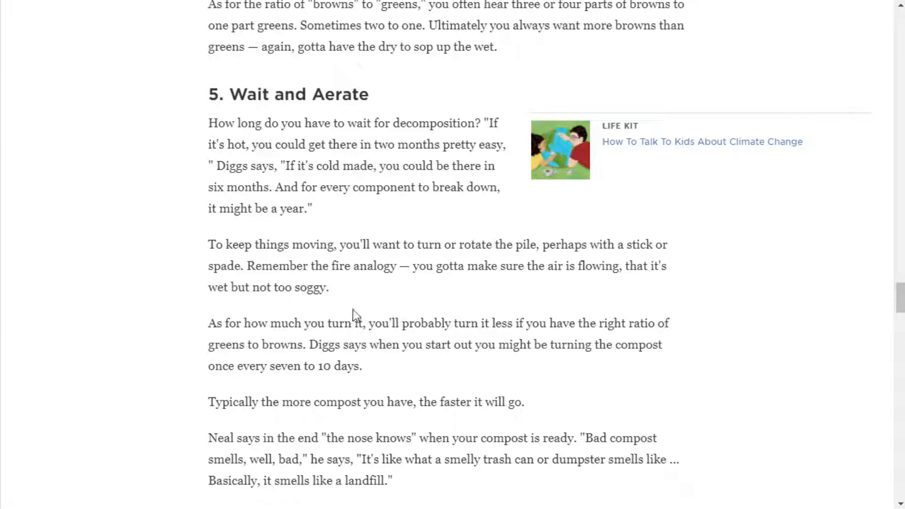
{"action": "scroll", "coordinate": [358, 310], "scroll_direction": "down", "scroll_amount": 3}
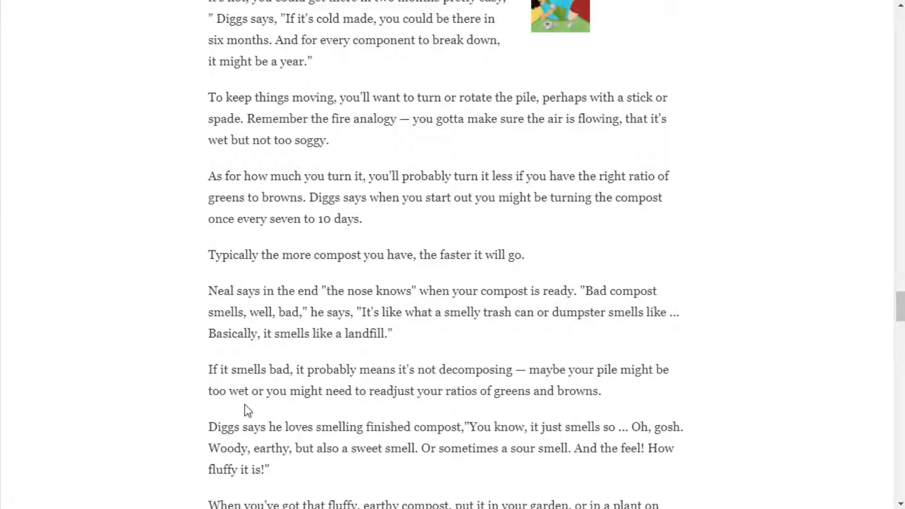
{"action": "scroll", "coordinate": [245, 406], "scroll_direction": "down", "scroll_amount": 3}
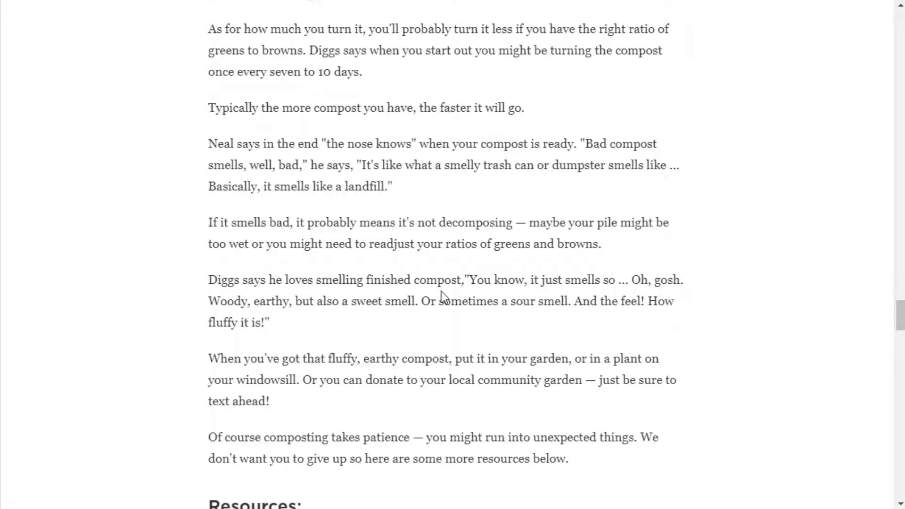
{"action": "scroll", "coordinate": [438, 347], "scroll_direction": "down", "scroll_amount": 5}
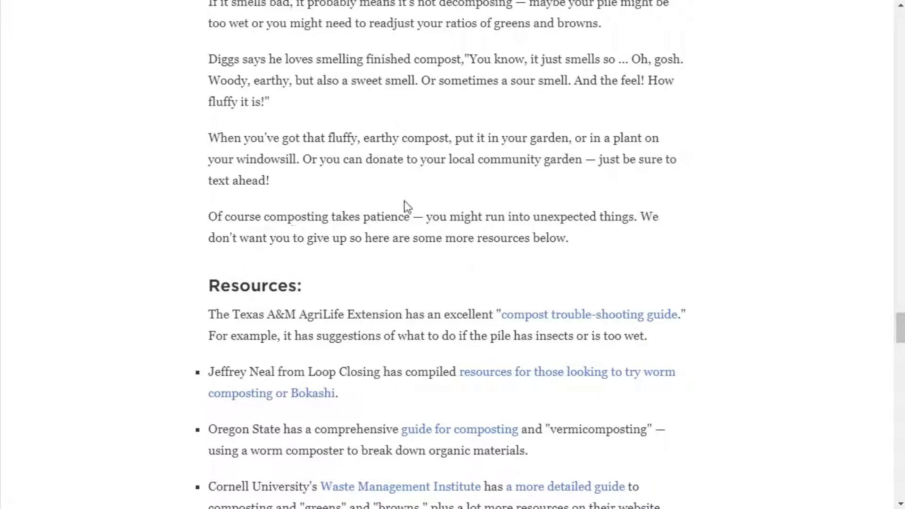
{"action": "scroll", "coordinate": [408, 206], "scroll_direction": "up", "scroll_amount": 9}
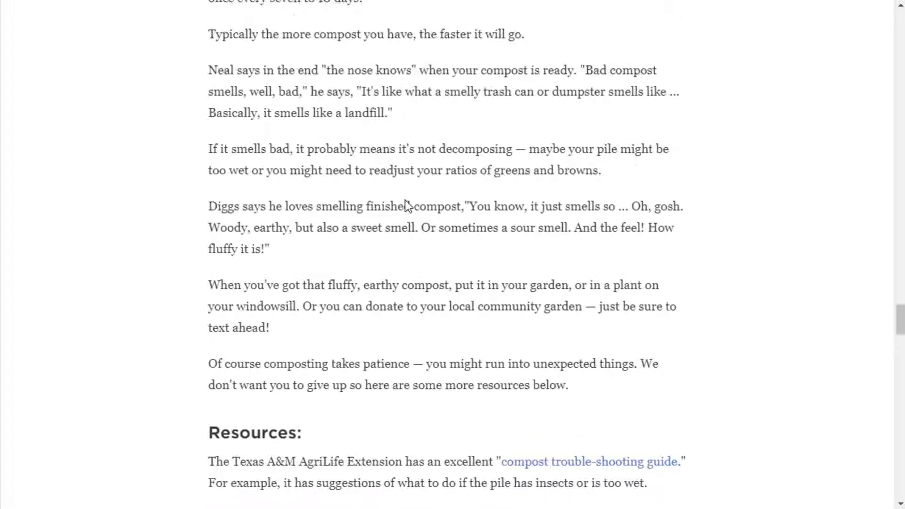
{"action": "scroll", "coordinate": [400, 216], "scroll_direction": "up", "scroll_amount": 2}
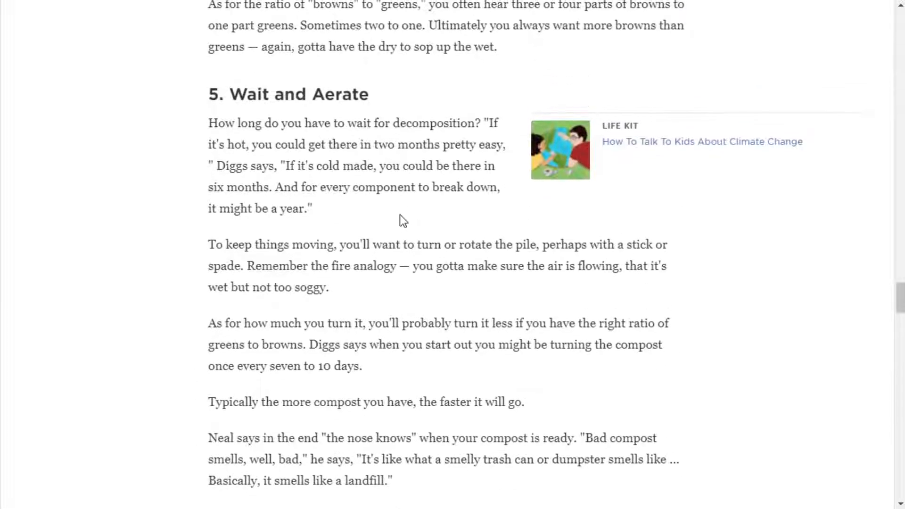
{"action": "scroll", "coordinate": [400, 215], "scroll_direction": "down", "scroll_amount": 3}
{"action": "scroll", "coordinate": [400, 215], "scroll_direction": "up", "scroll_amount": 1}
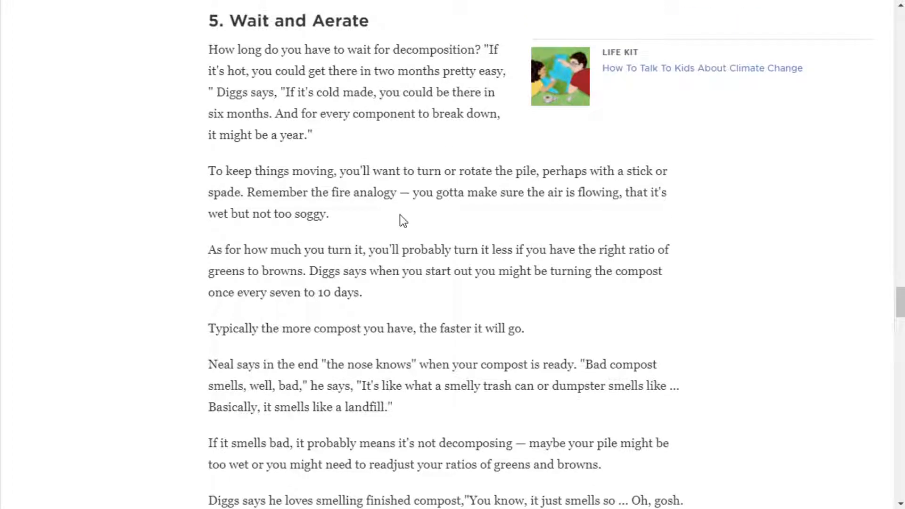
{"action": "scroll", "coordinate": [400, 292], "scroll_direction": "down", "scroll_amount": 3}
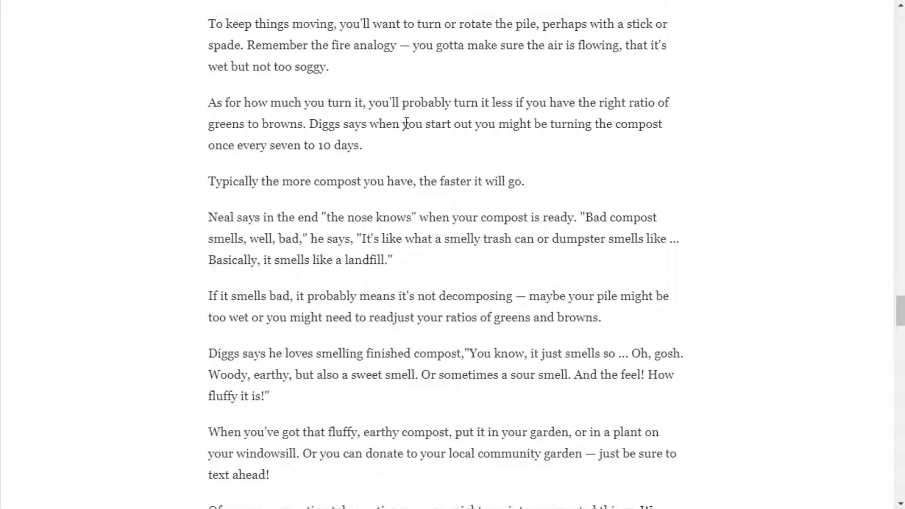
Complete the fifth subheading in the WordPress draft with the text "Keep it in Motion".
{"action": "key", "text": "alt+Tab"}
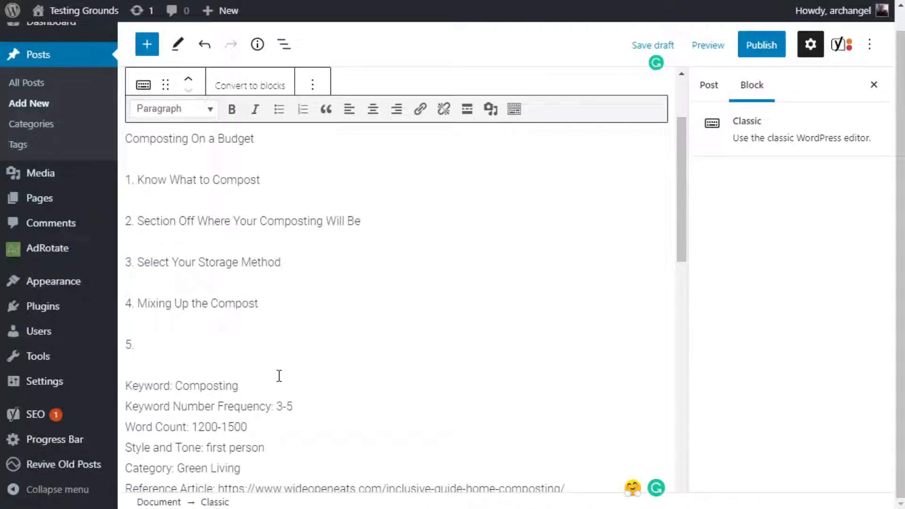
{"action": "type", "text": "Keep it"}
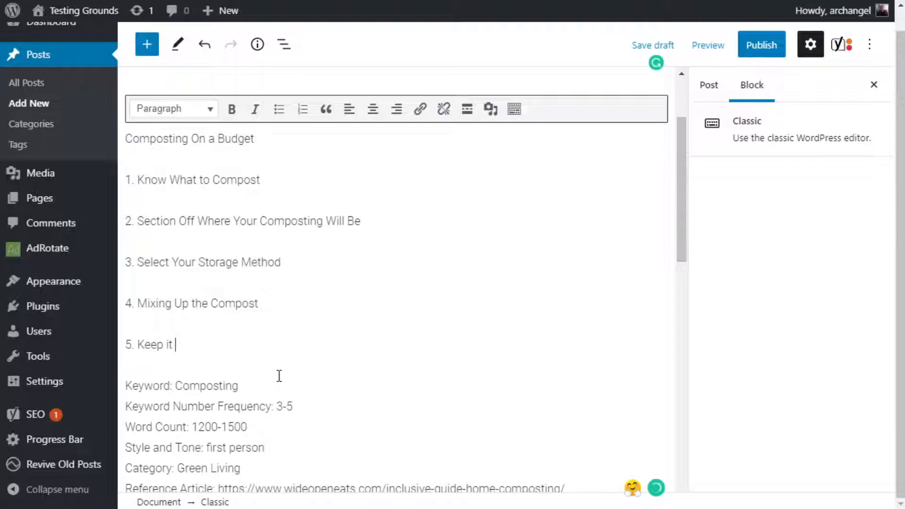
{"action": "type", "text": "in Motion"}
Add the sixth subheading "6. Use the Compost" on a new line below the fifth.
{"action": "key", "text": "Return"}
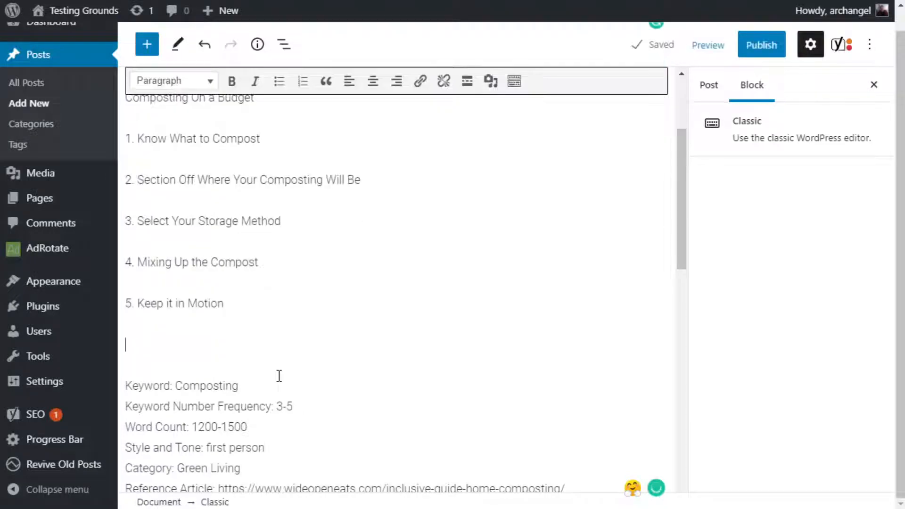
{"action": "type", "text": "6."}
{"action": "type", "text": "Use the Compa"}
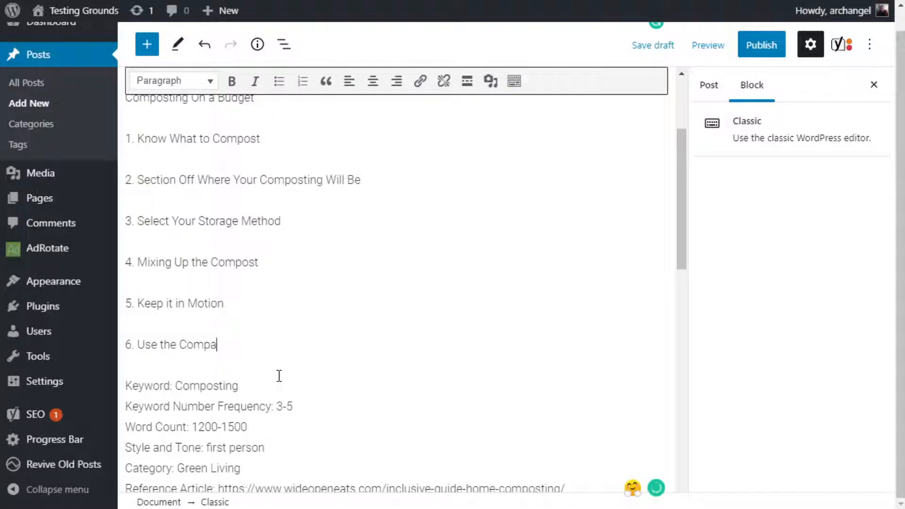
{"action": "key", "text": "BackSpace"}
{"action": "type", "text": "ost"}
Recheck the NPR article's compost mix and Wait and Aerate sections against the wording of the fifth subheading.
{"action": "left_click", "coordinate": [243, 304]}
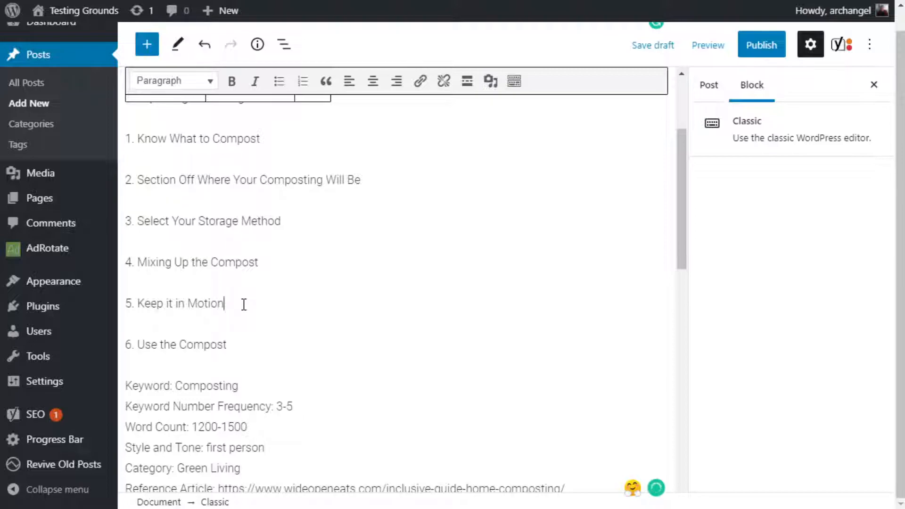
{"action": "left_click", "coordinate": [159, 262]}
{"action": "left_click_drag", "start_coordinate": [140, 304], "coordinate": [264, 305]}
{"action": "key", "text": "ctrl+Tab"}
{"action": "scroll", "coordinate": [307, 301], "scroll_direction": "up", "scroll_amount": 15}
{"action": "scroll", "coordinate": [315, 302], "scroll_direction": "up", "scroll_amount": 7}
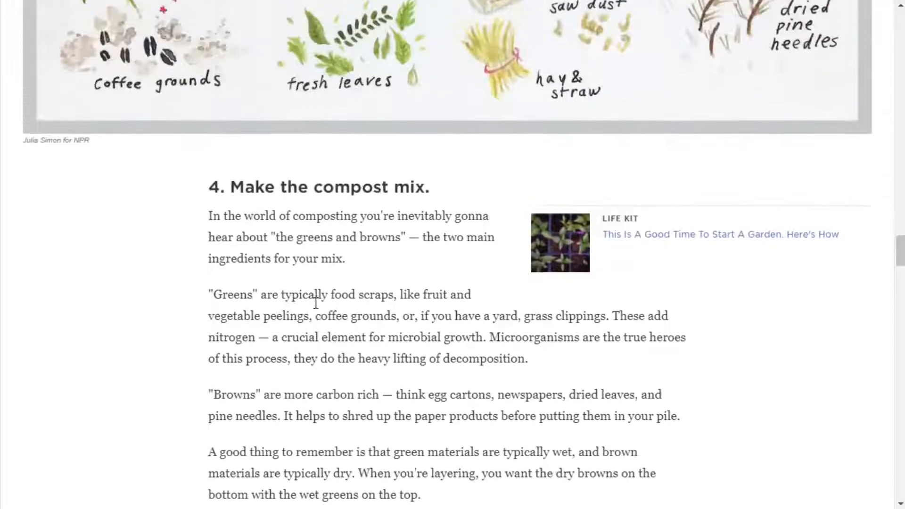
{"action": "scroll", "coordinate": [314, 302], "scroll_direction": "down", "scroll_amount": 16}
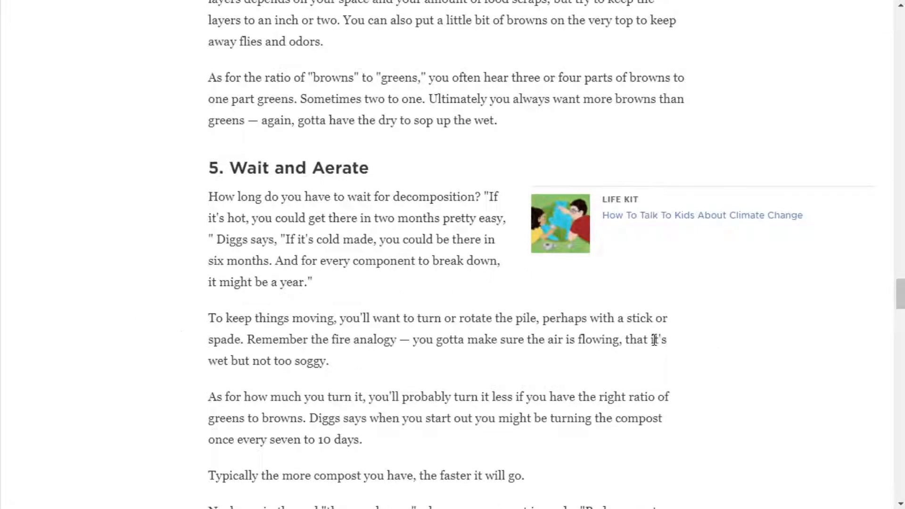
{"action": "scroll", "coordinate": [653, 339], "scroll_direction": "down", "scroll_amount": 5}
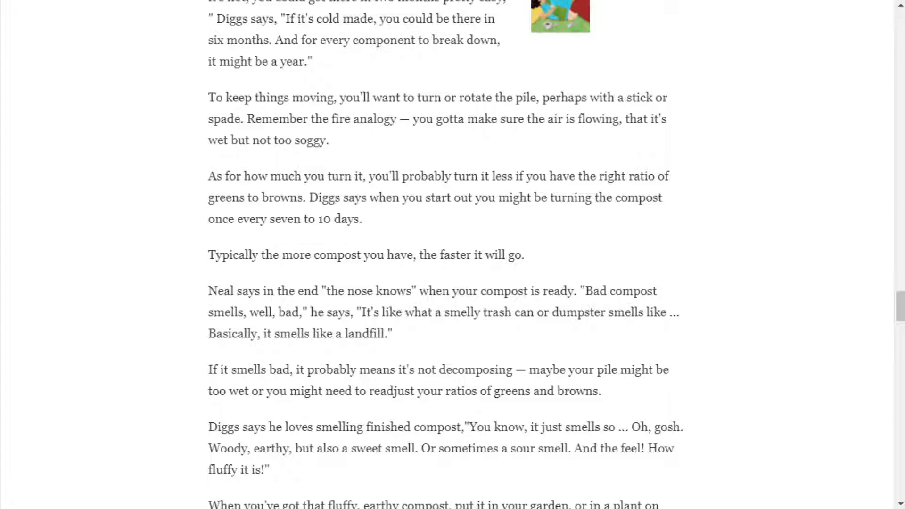
{"action": "key", "text": "ctrl+Tab"}
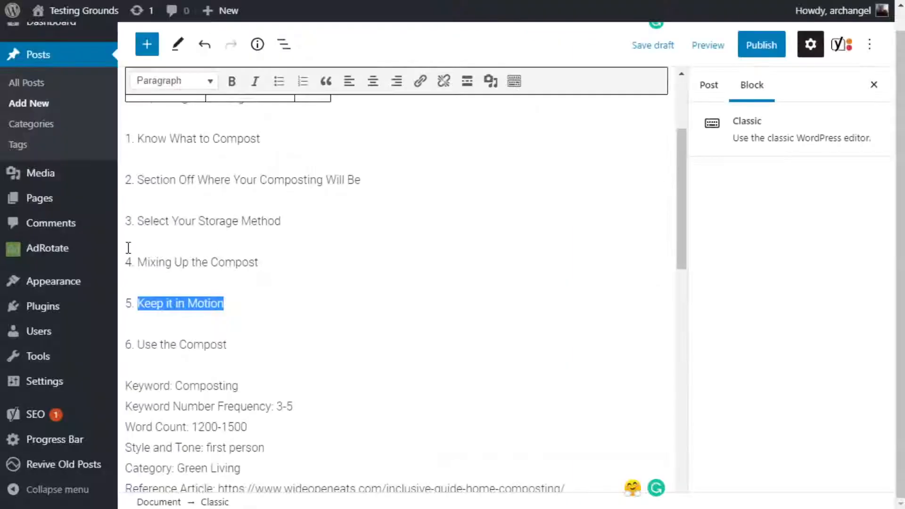
Replace the fifth subheading's text with "Keep it Aerated", keeping its number.
{"action": "double_click", "coordinate": [192, 305]}
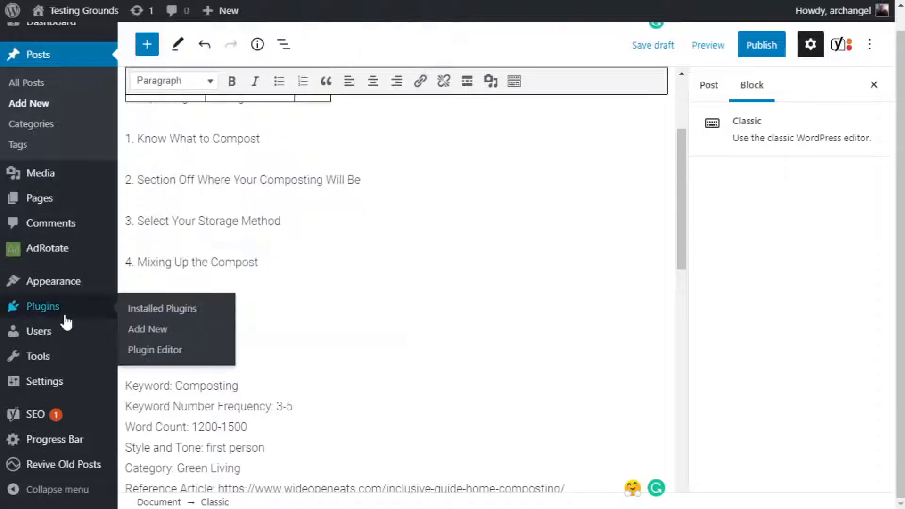
{"action": "left_click", "coordinate": [154, 304]}
{"action": "left_click_drag", "start_coordinate": [138, 303], "coordinate": [224, 300]}
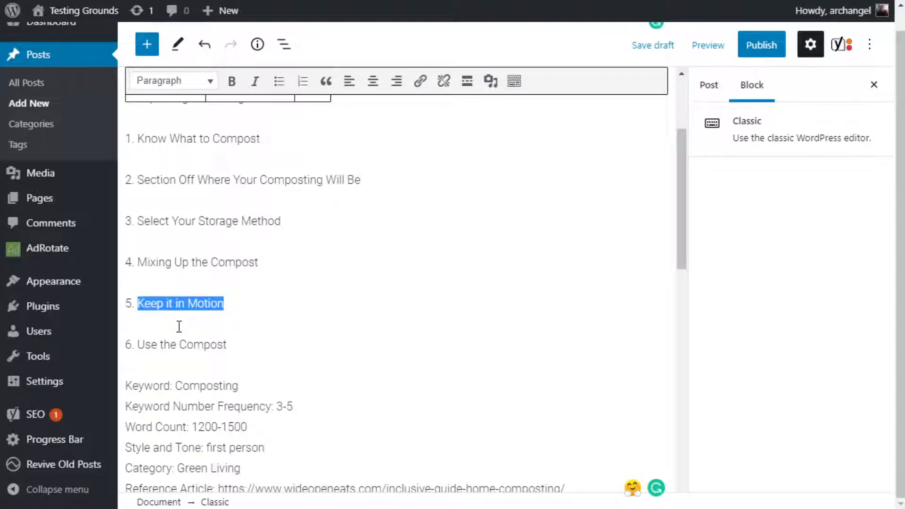
{"action": "type", "text": "Keep"}
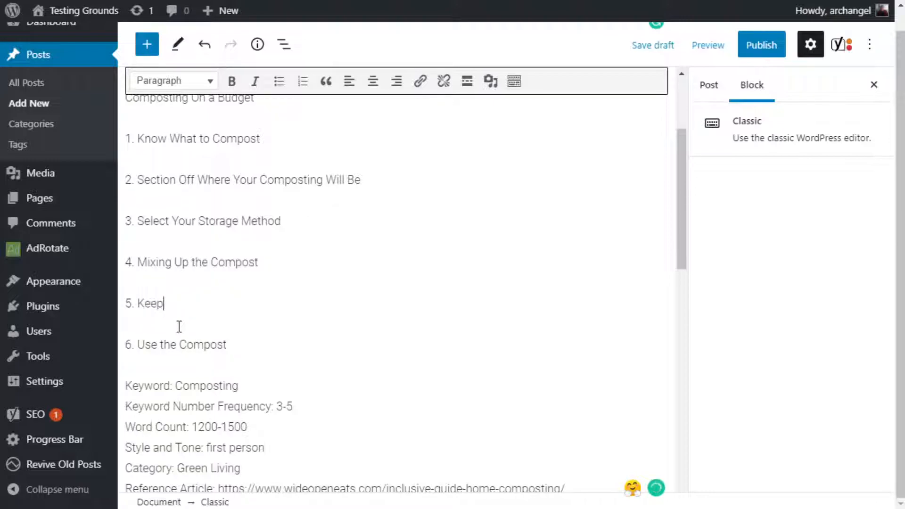
{"action": "type", "text": " it Areire"}
{"action": "key", "text": "BackSpace"}
{"action": "key", "text": "BackSpace"}
{"action": "key", "text": "BackSpace"}
{"action": "key", "text": "BackSpace"}
{"action": "type", "text": "rie"}
{"action": "key", "text": "BackSpace"}
{"action": "key", "text": "BackSpace"}
{"action": "key", "text": "BackSpace"}
{"action": "key", "text": "BackSpace"}
{"action": "key", "text": "BackSpace"}
{"action": "key", "text": "BackSpace"}
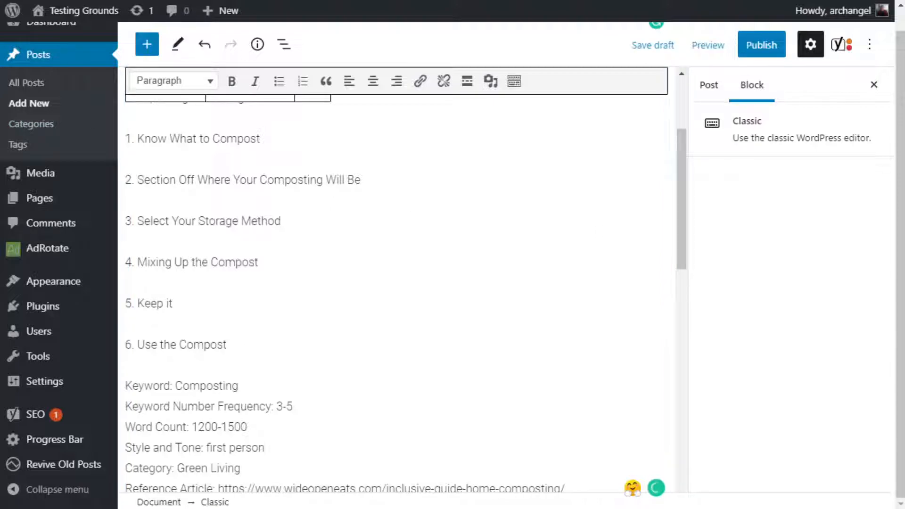
{"action": "type", "text": "Aerated"}
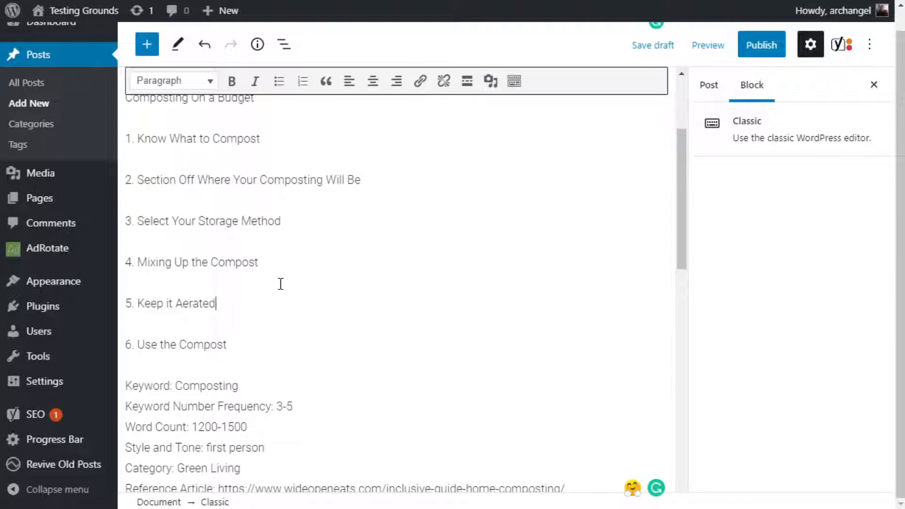
Add the unnumbered subheading "When's the Best Time to Use Compost" below the sixth one, followed by an empty line.
{"action": "left_click", "coordinate": [228, 344]}
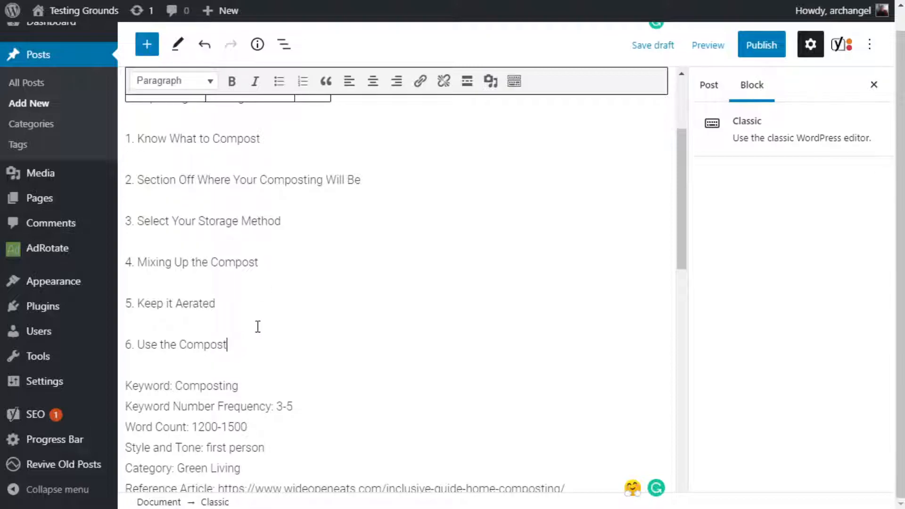
{"action": "scroll", "coordinate": [267, 322], "scroll_direction": "down", "scroll_amount": 2}
{"action": "scroll", "coordinate": [267, 320], "scroll_direction": "down", "scroll_amount": 2}
{"action": "scroll", "coordinate": [267, 319], "scroll_direction": "up", "scroll_amount": 4}
{"action": "key", "text": "Return"}
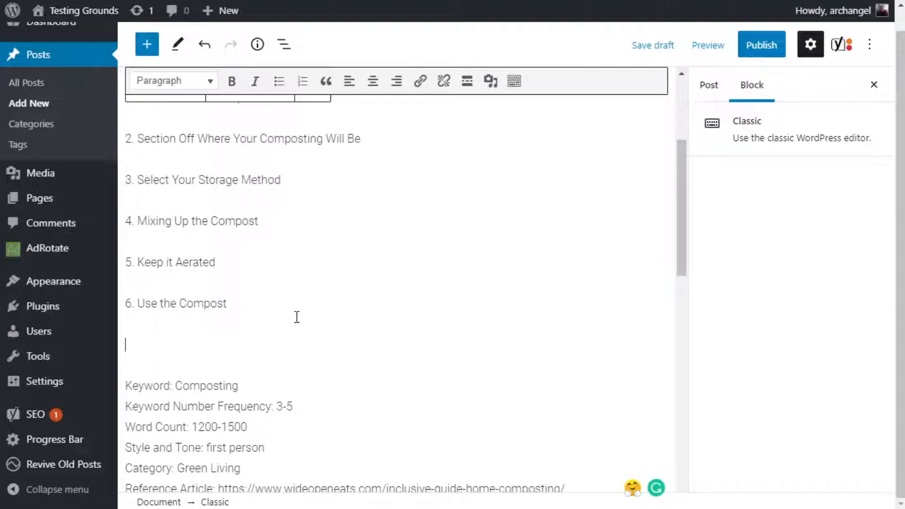
{"action": "type", "text": "When's "}
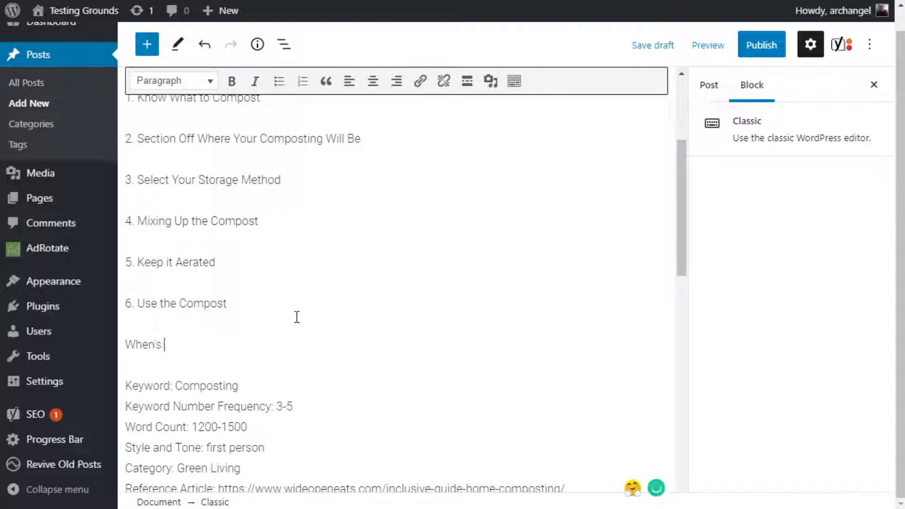
{"action": "type", "text": "the Best Time "}
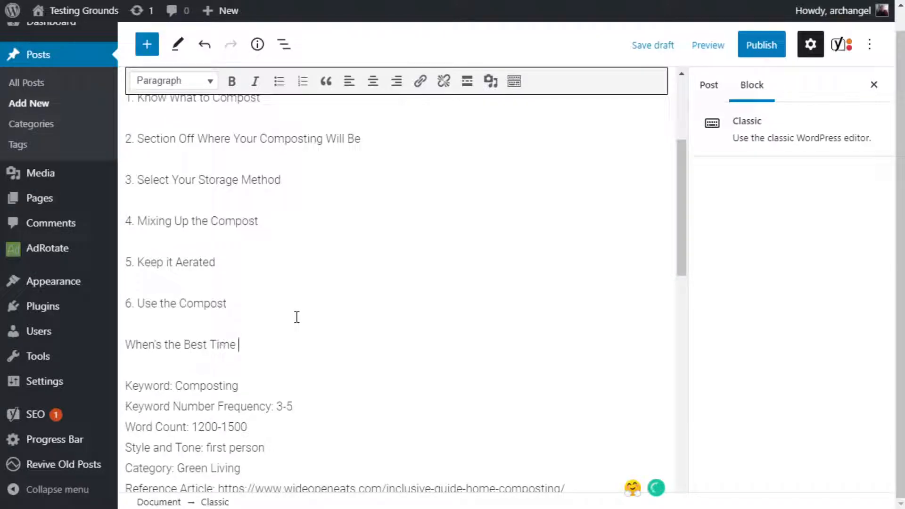
{"action": "type", "text": "to Use Compost"}
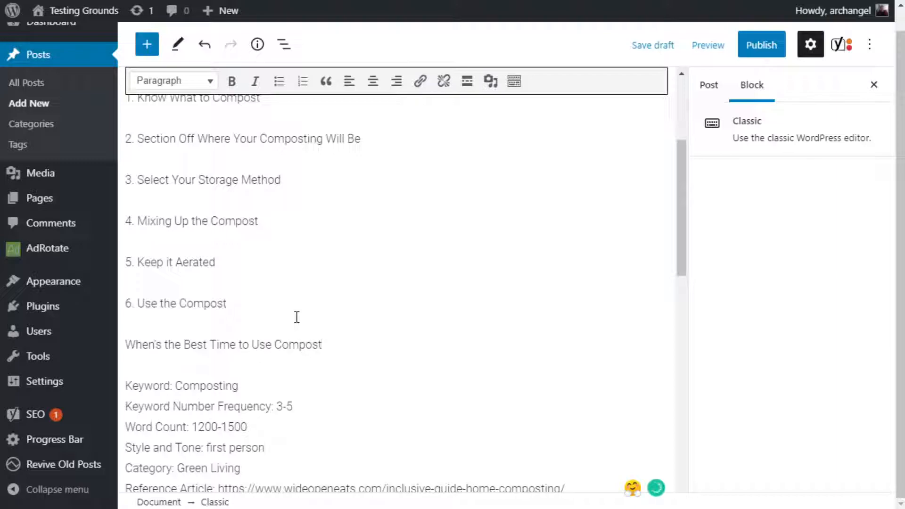
{"action": "key", "text": "Return"}
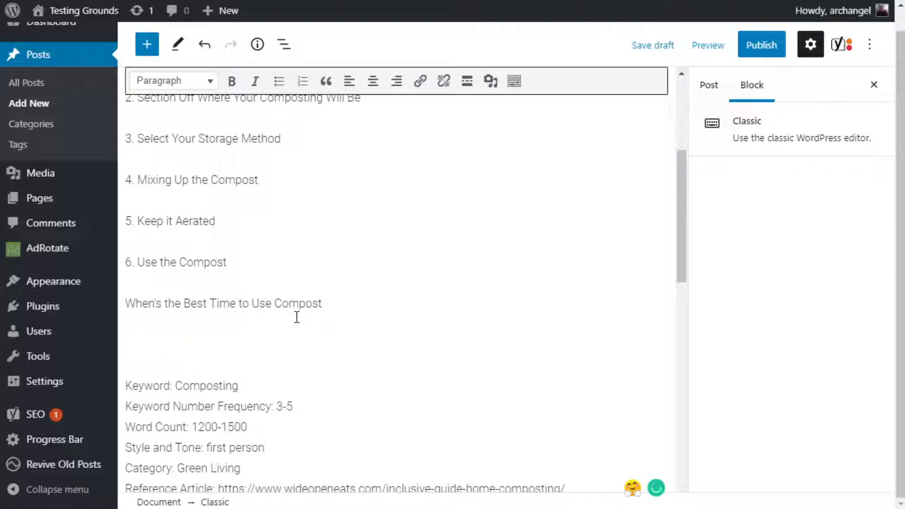
{"action": "left_click", "coordinate": [329, 306]}
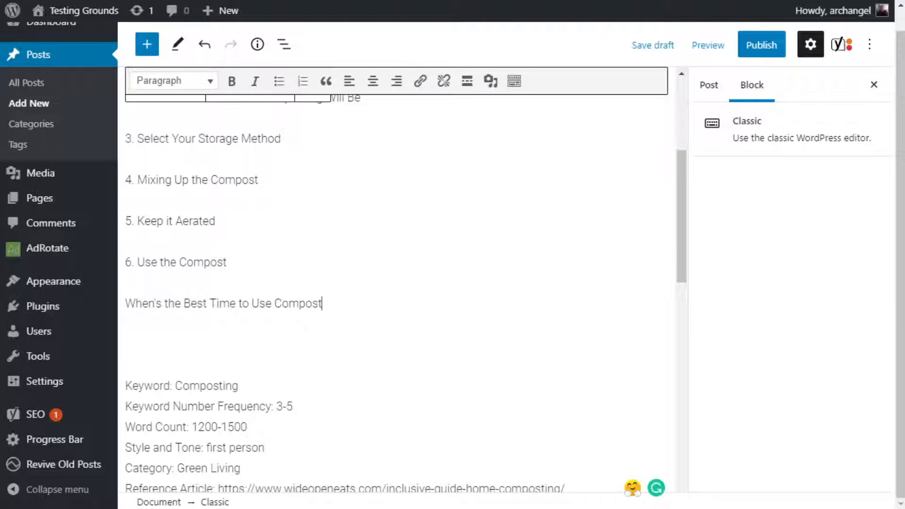
Review the "How to Compost at Home" guide's passages on enclosed bins, open piles, and carbon and nitrogen materials.
{"action": "key", "text": "ctrl+Tab"}
{"action": "key", "text": "ctrl+Tab"}
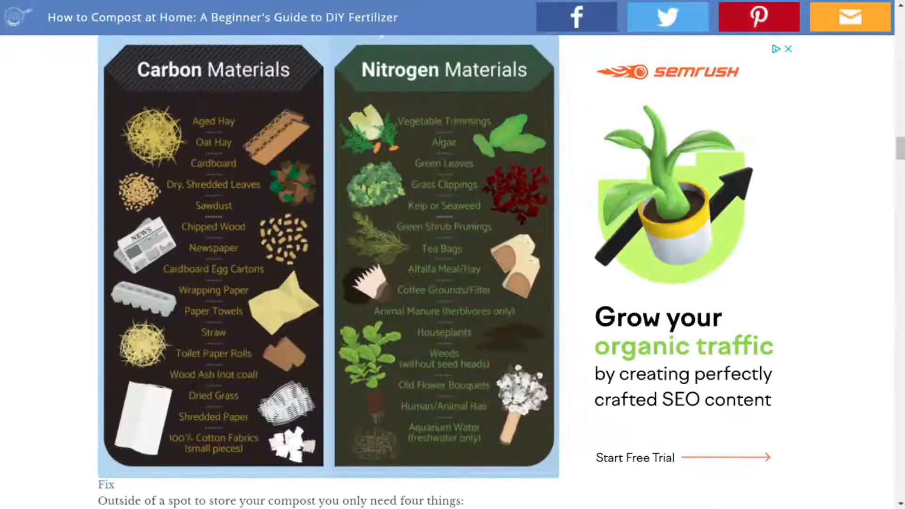
{"action": "scroll", "coordinate": [388, 264], "scroll_direction": "up", "scroll_amount": 20}
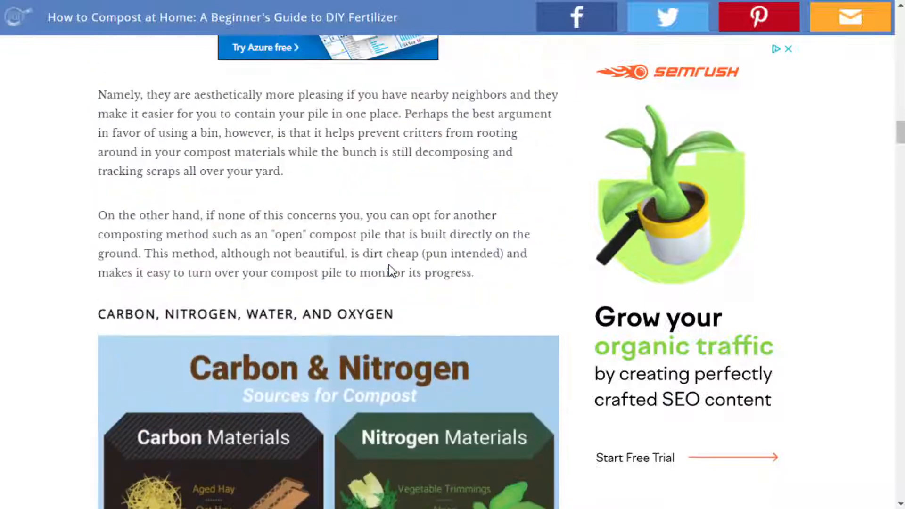
{"action": "scroll", "coordinate": [389, 271], "scroll_direction": "down", "scroll_amount": 15}
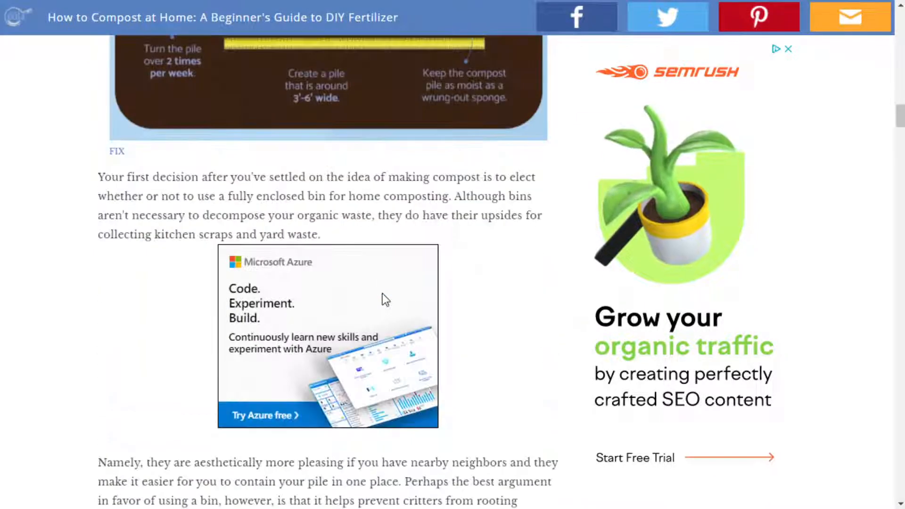
{"action": "scroll", "coordinate": [299, 172], "scroll_direction": "up", "scroll_amount": 5}
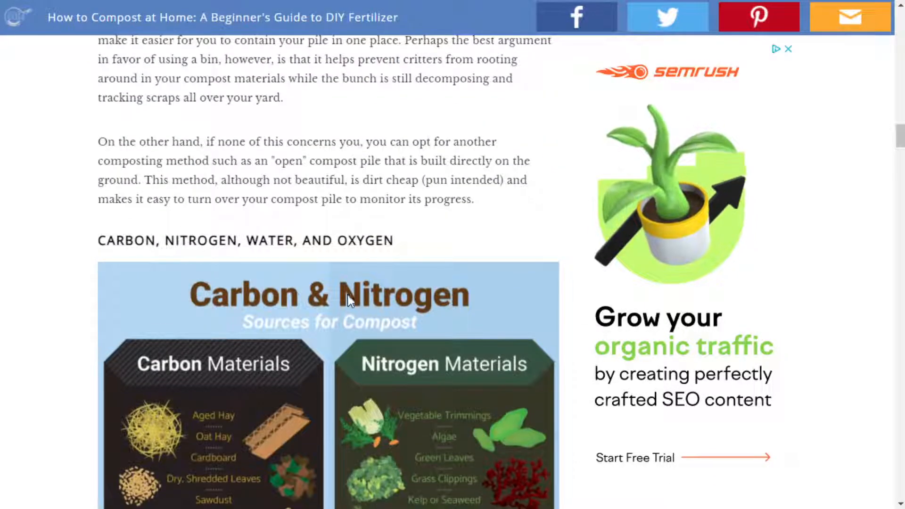
{"action": "scroll", "coordinate": [299, 172], "scroll_direction": "down", "scroll_amount": 3}
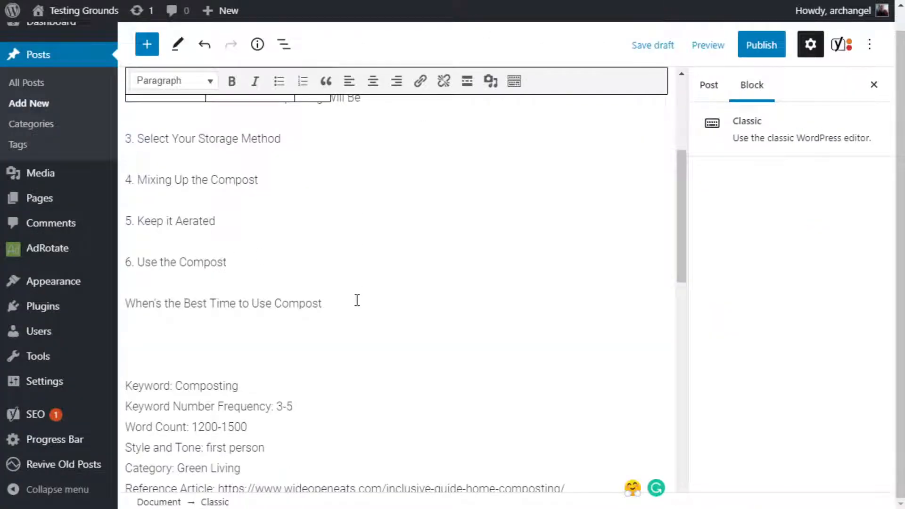
Add the unnumbered subheading "Best Types of Waste to Compost" between the first and second numbered subheadings.
{"action": "scroll", "coordinate": [358, 298], "scroll_direction": "up", "scroll_amount": 5}
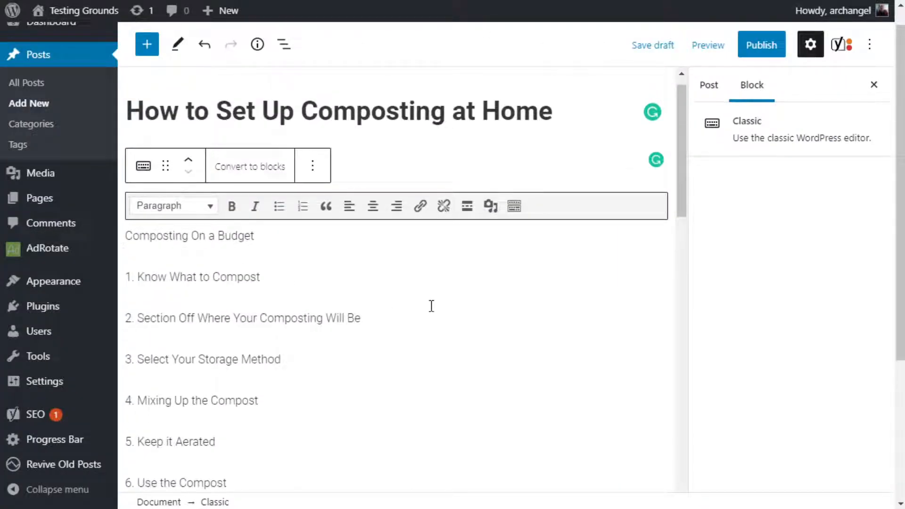
{"action": "scroll", "coordinate": [430, 307], "scroll_direction": "down", "scroll_amount": 3}
{"action": "left_click", "coordinate": [381, 171]}
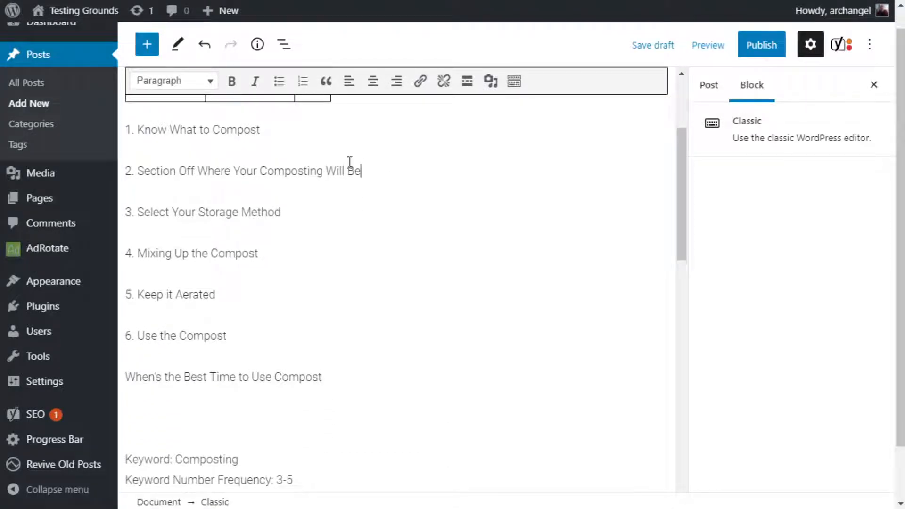
{"action": "left_click", "coordinate": [271, 133]}
{"action": "key", "text": "Return"}
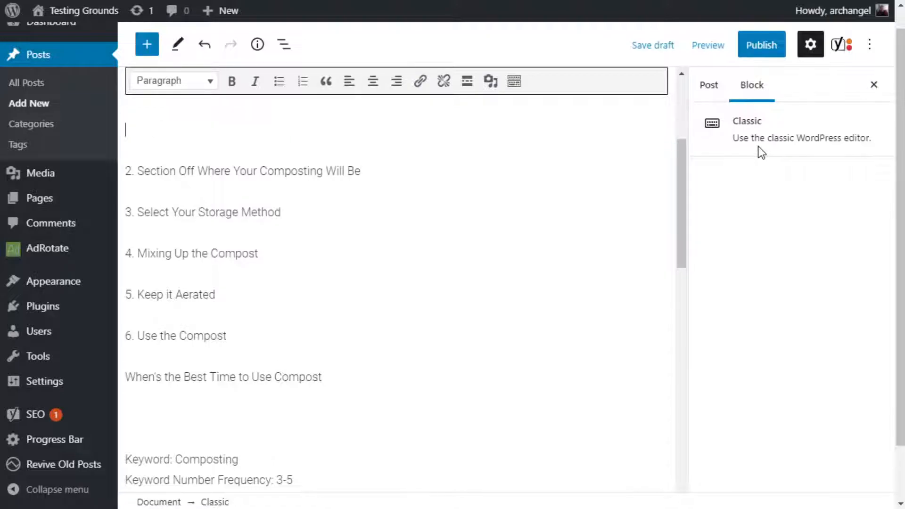
{"action": "type", "text": "Best Types of"}
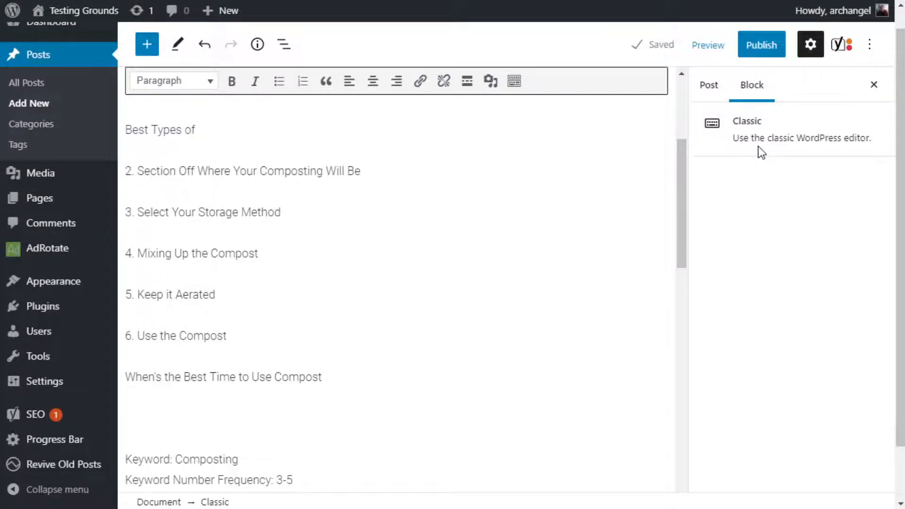
{"action": "scroll", "coordinate": [436, 379], "scroll_direction": "up", "scroll_amount": 3}
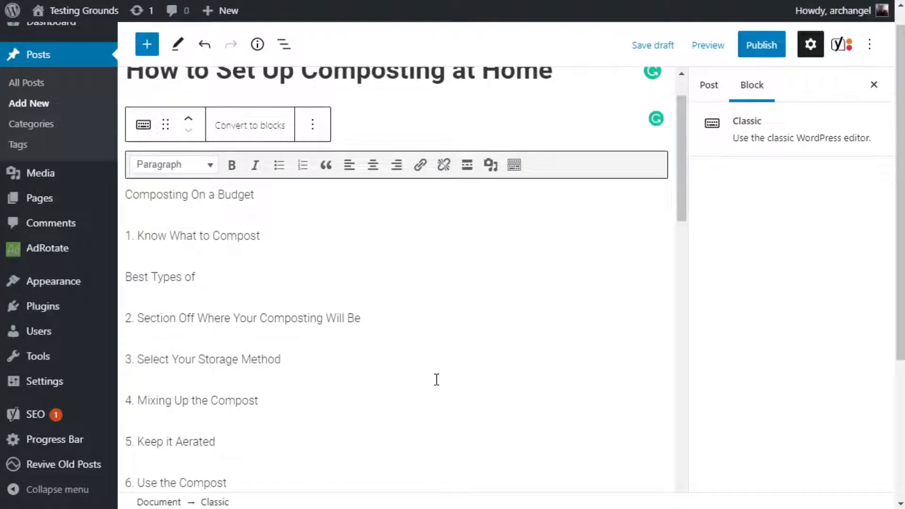
{"action": "type", "text": "WE"}
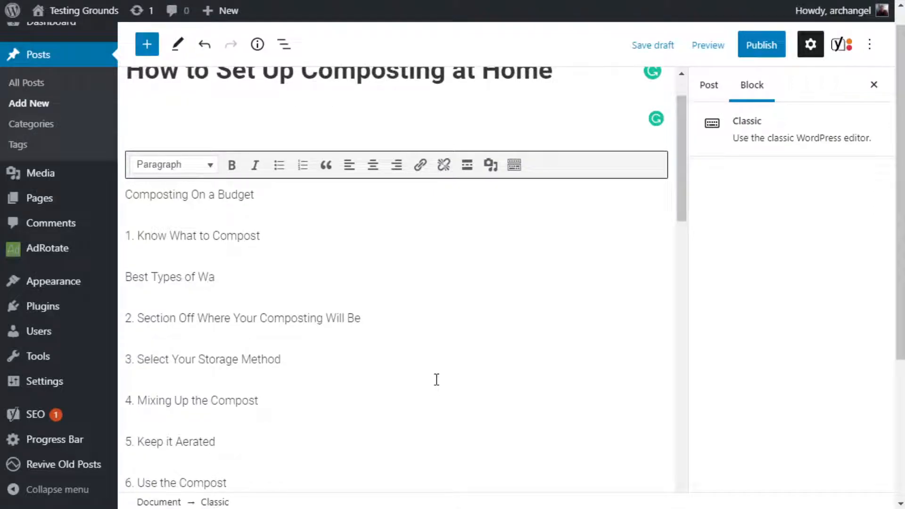
{"action": "type", "text": "ste to Compost"}
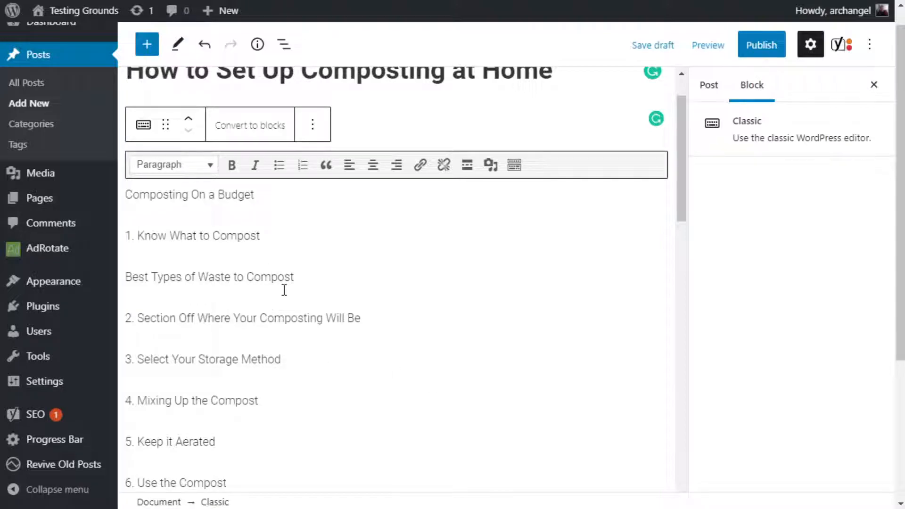
Review the outline against the "How to Compost at Home" guide's sections on carbon and nitrogen materials and bin or open composting.
{"action": "scroll", "coordinate": [343, 285], "scroll_direction": "up", "scroll_amount": 1}
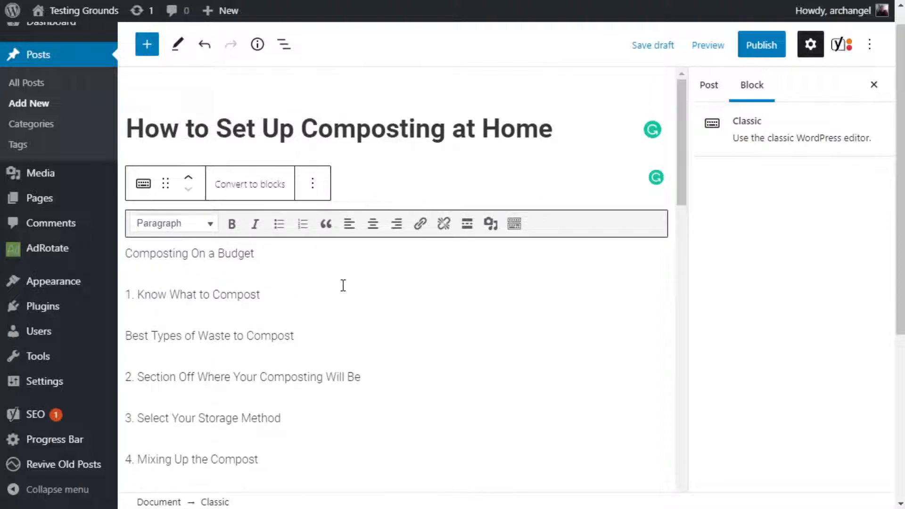
{"action": "scroll", "coordinate": [344, 285], "scroll_direction": "down", "scroll_amount": 3}
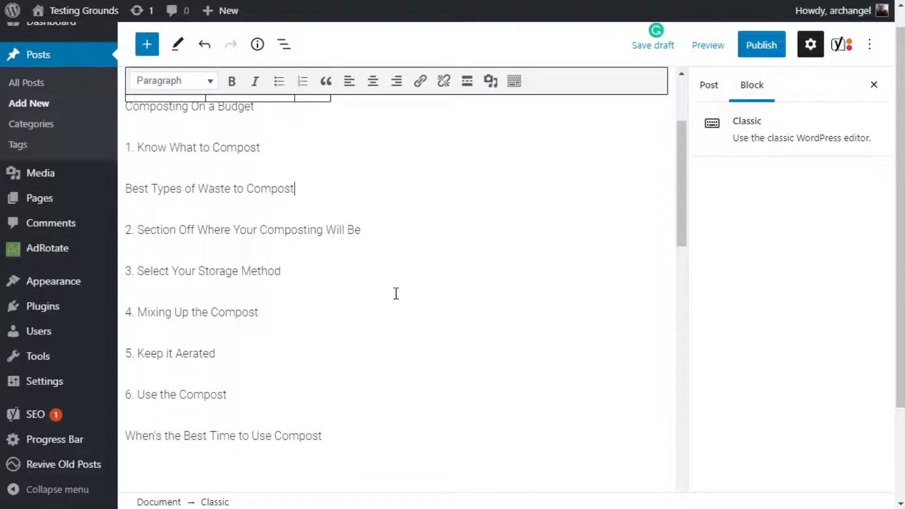
{"action": "scroll", "coordinate": [355, 308], "scroll_direction": "up", "scroll_amount": 3}
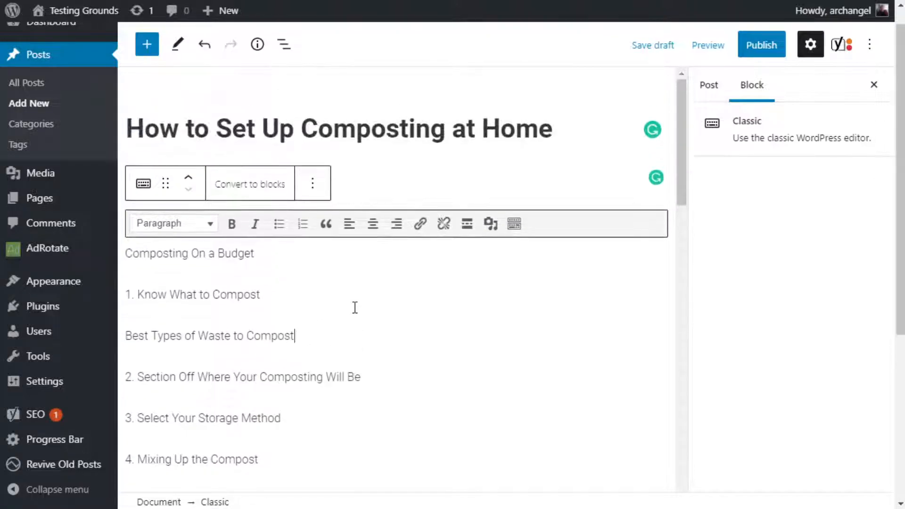
{"action": "scroll", "coordinate": [295, 285], "scroll_direction": "down", "scroll_amount": 3}
{"action": "scroll", "coordinate": [297, 293], "scroll_direction": "up", "scroll_amount": 2}
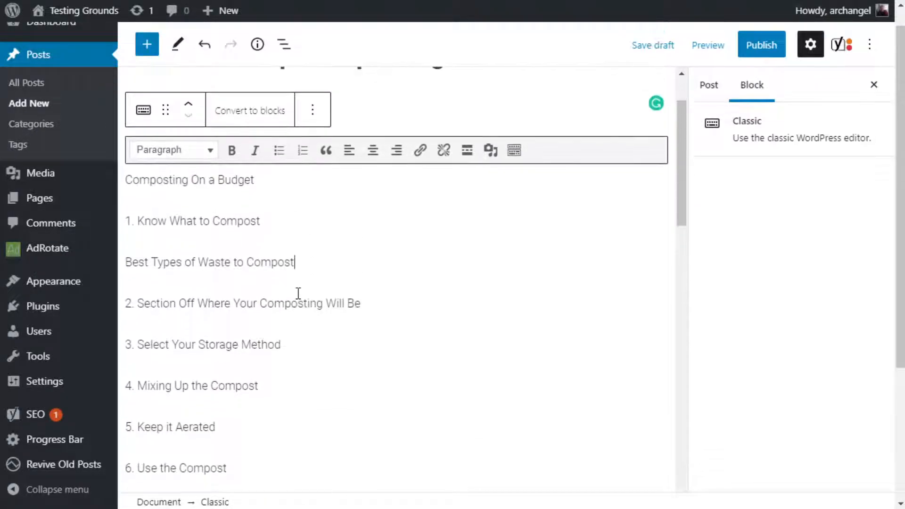
{"action": "scroll", "coordinate": [227, 223], "scroll_direction": "down", "scroll_amount": 3}
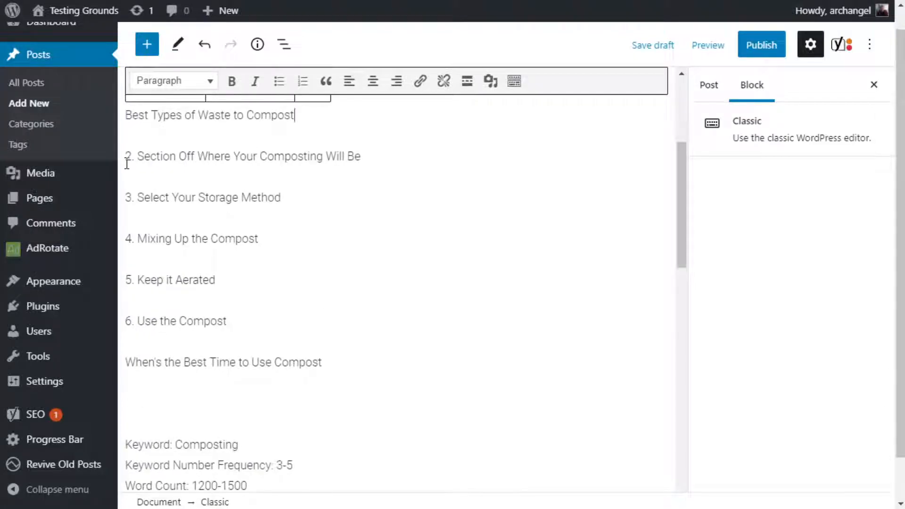
{"action": "scroll", "coordinate": [541, 346], "scroll_direction": "up", "scroll_amount": 2}
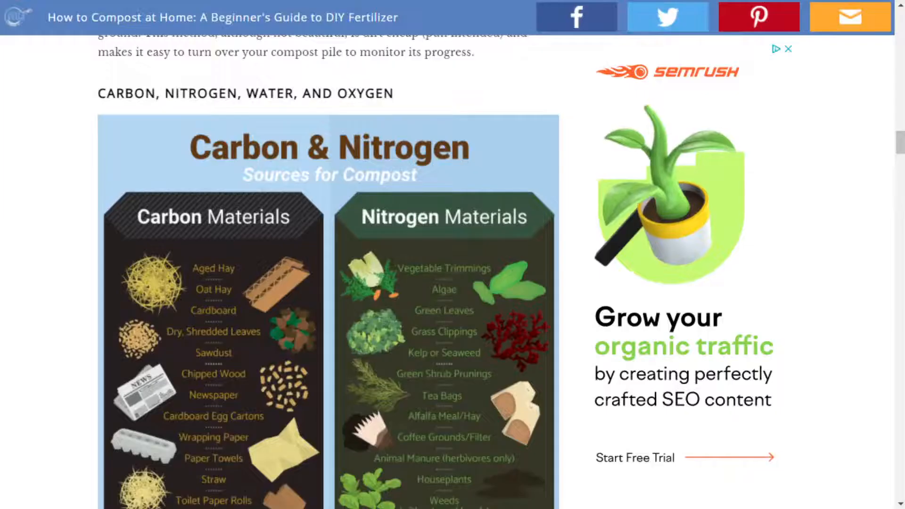
{"action": "scroll", "coordinate": [437, 250], "scroll_direction": "up", "scroll_amount": 10}
{"action": "scroll", "coordinate": [438, 249], "scroll_direction": "up", "scroll_amount": 18}
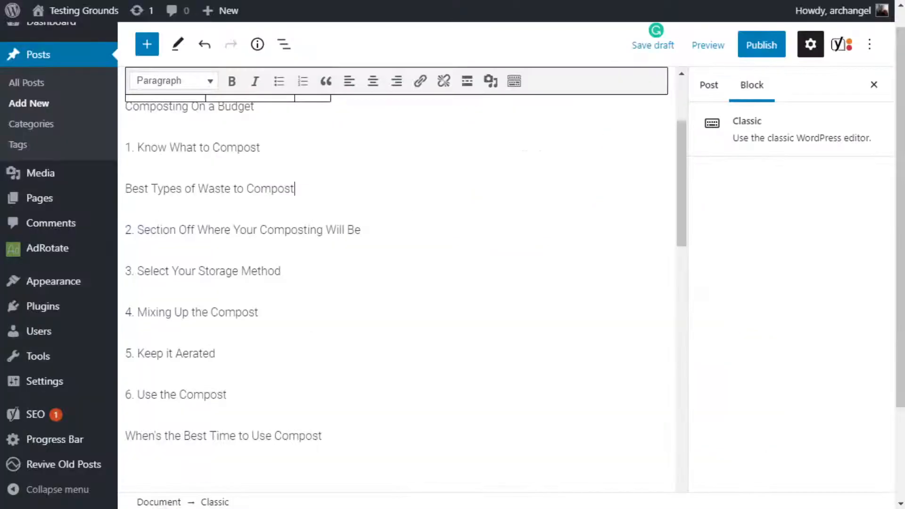
{"action": "scroll", "coordinate": [367, 258], "scroll_direction": "up", "scroll_amount": 3}
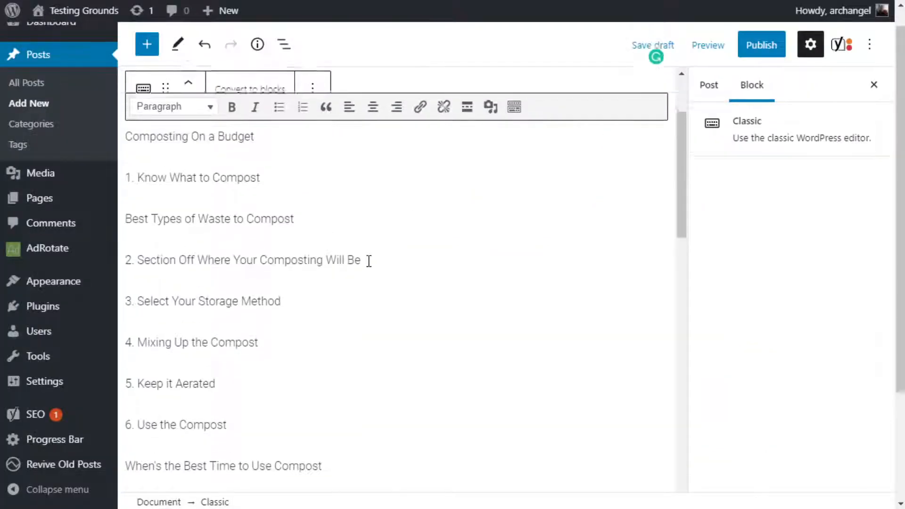
Add the bulleted note "types of storage methods" under the "Select Your Storage Method" subheading.
{"action": "left_click", "coordinate": [266, 296]}
{"action": "scroll", "coordinate": [482, 365], "scroll_direction": "down", "scroll_amount": 3}
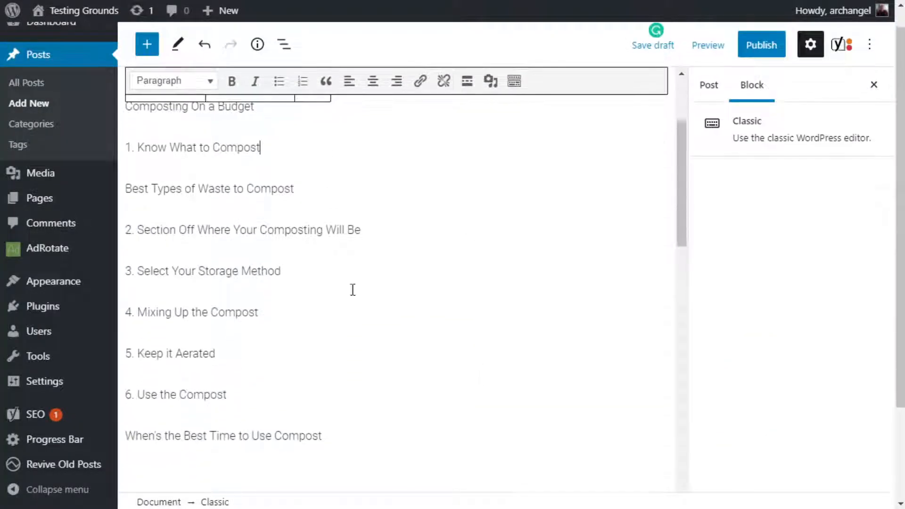
{"action": "left_click", "coordinate": [307, 271]}
{"action": "key", "text": "Return"}
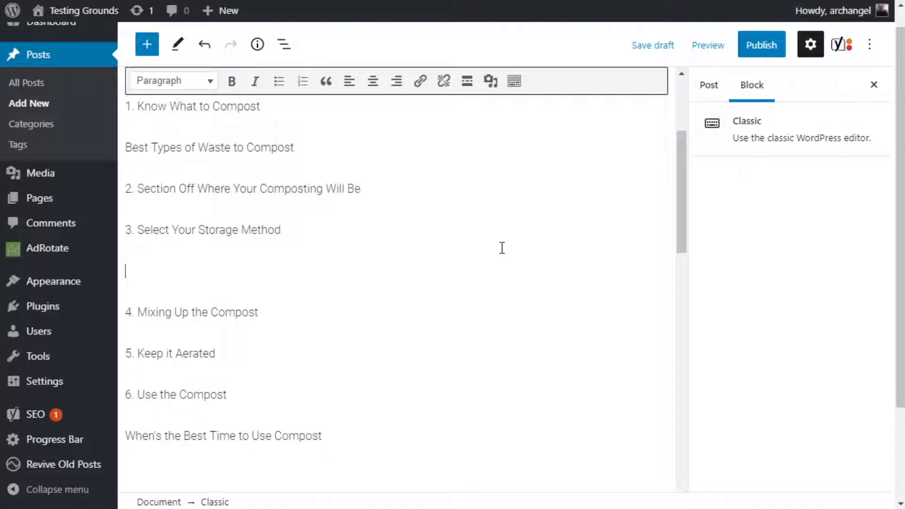
{"action": "left_click", "coordinate": [279, 81]}
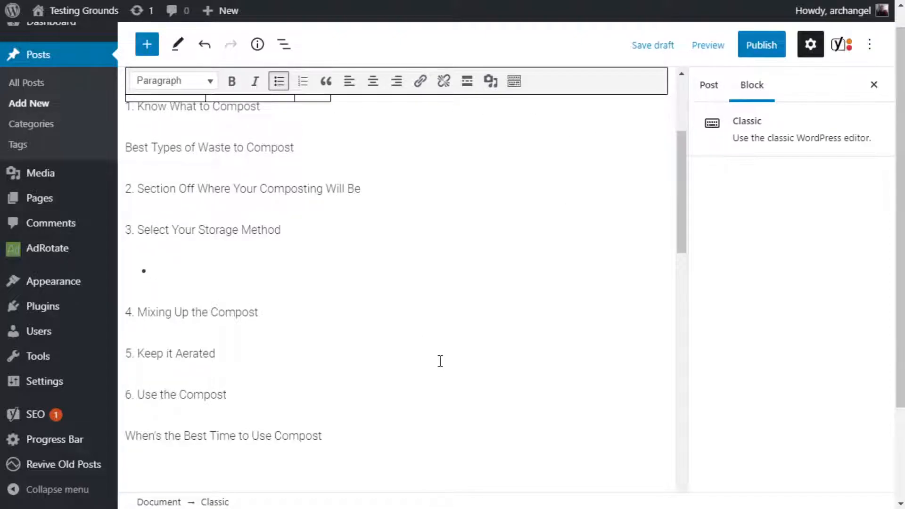
{"action": "type", "text": "typs of"}
{"action": "key", "text": "BackSpace"}
{"action": "key", "text": "BackSpace"}
{"action": "key", "text": "BackSpace"}
{"action": "type", "text": "es of storage methods"}
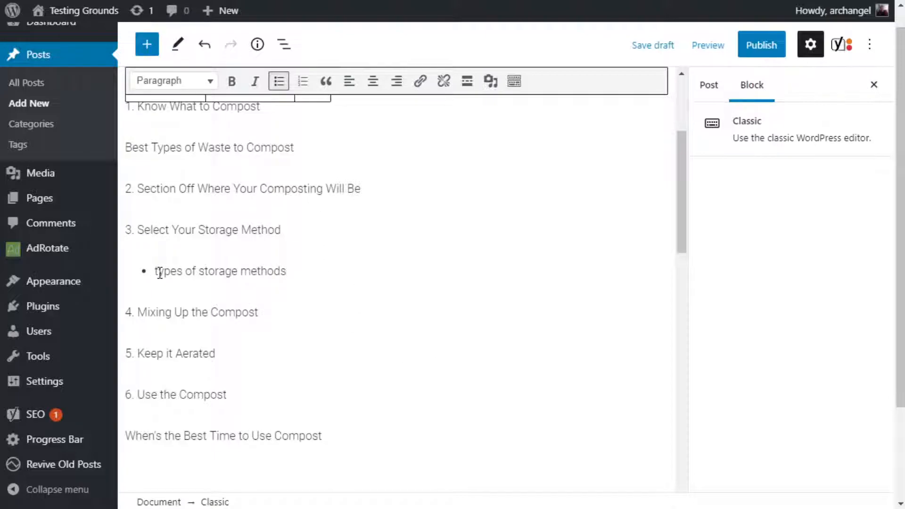
{"action": "mouse_move", "coordinate": [160, 272]}
{"action": "left_mouse_down"}
{"action": "mouse_move", "coordinate": [283, 270]}
{"action": "mouse_move", "coordinate": [153, 272]}
{"action": "left_mouse_up"}
{"action": "left_click", "coordinate": [287, 271]}
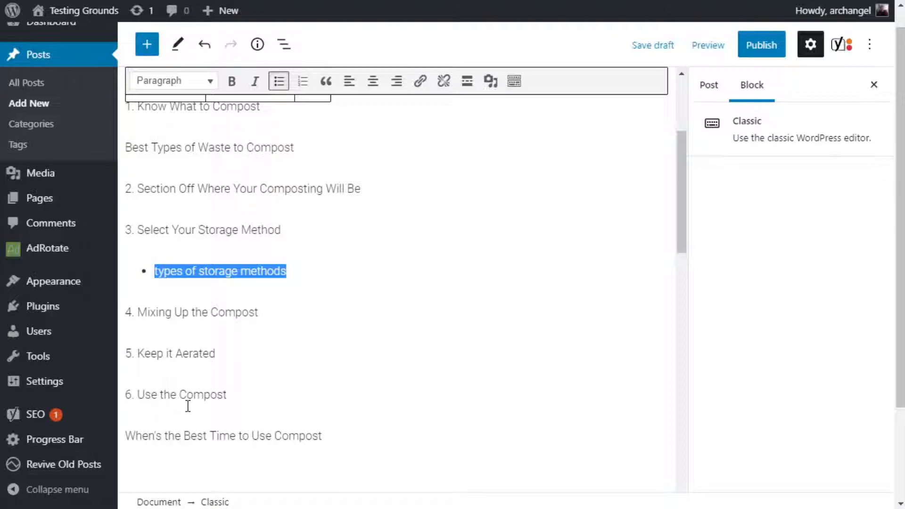
{"action": "double_click", "coordinate": [144, 230]}
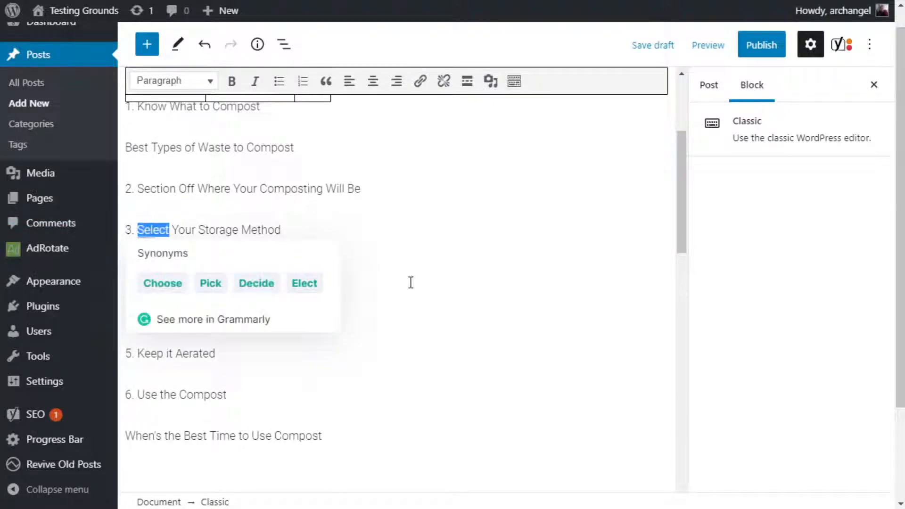
{"action": "left_click", "coordinate": [400, 301]}
{"action": "triple_click", "coordinate": [284, 271]}
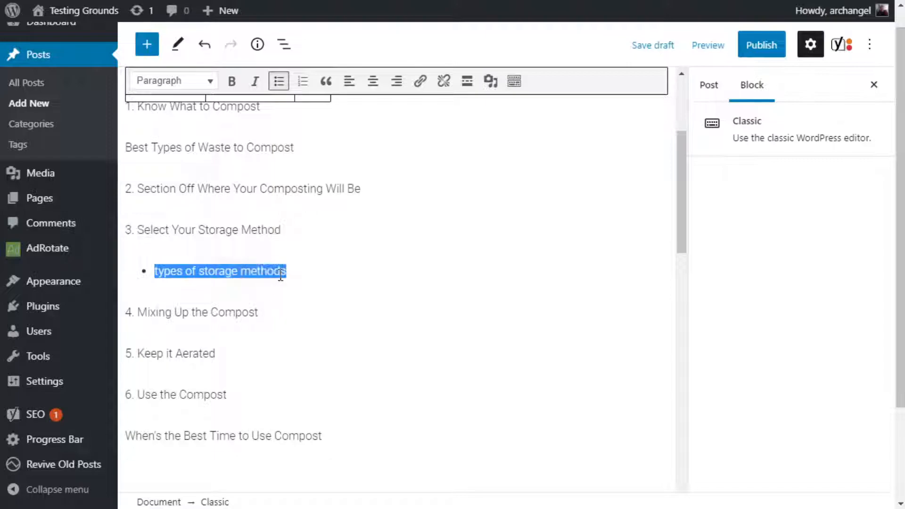
{"action": "left_click", "coordinate": [348, 305]}
Add the closing subheading "Composting Can Brighten Your Garden" on the empty line above the keyword details.
{"action": "scroll", "coordinate": [367, 257], "scroll_direction": "down", "scroll_amount": 2}
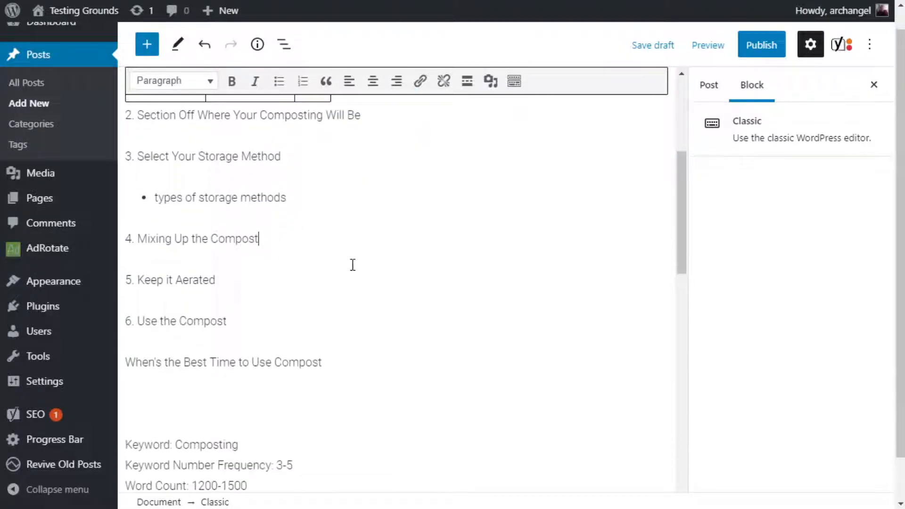
{"action": "scroll", "coordinate": [351, 261], "scroll_direction": "down", "scroll_amount": 2}
{"action": "left_click", "coordinate": [388, 306]}
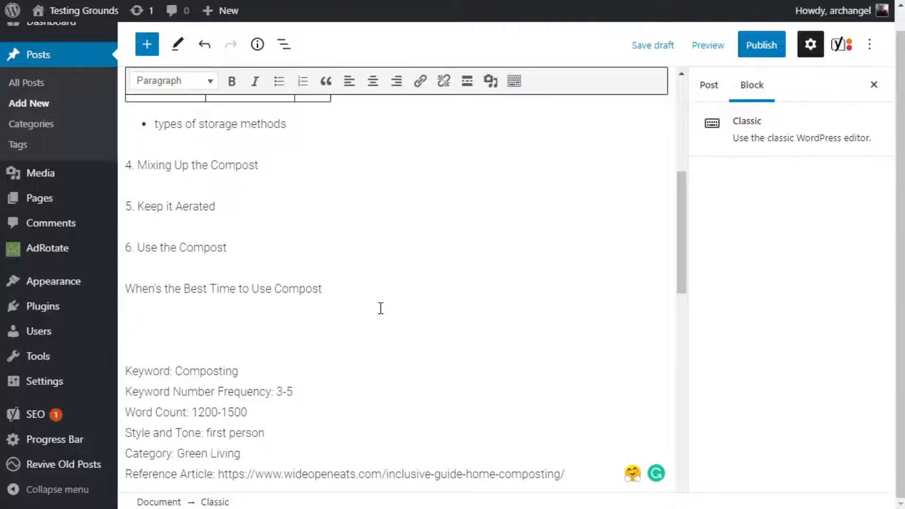
{"action": "type", "text": "Green"}
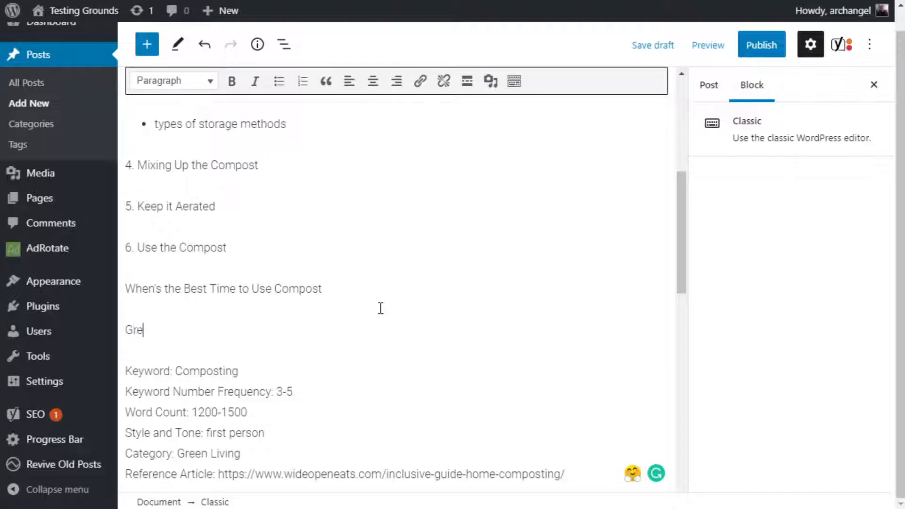
{"action": "key", "text": "BackSpace"}
{"action": "key", "text": "BackSpace"}
{"action": "key", "text": "BackSpace"}
{"action": "key", "text": "BackSpace"}
{"action": "type", "text": "Composting"}
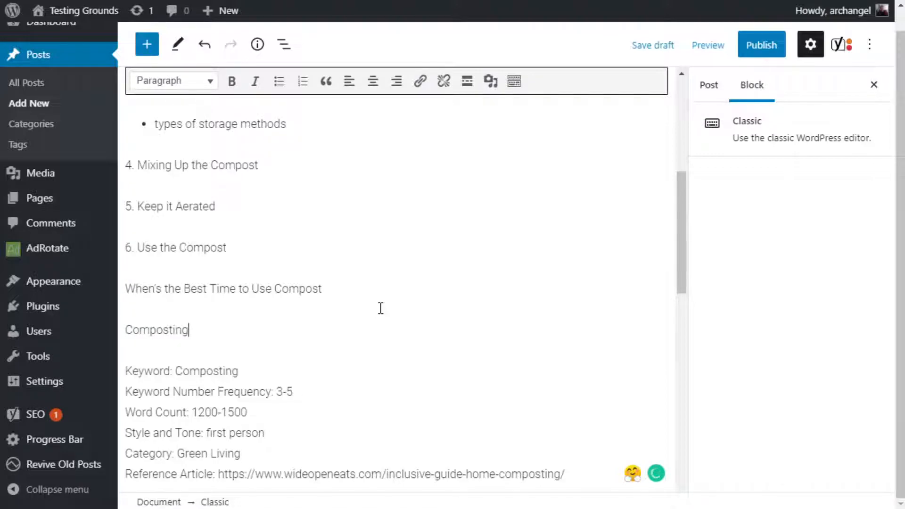
{"action": "type", "text": " Can Brighten Your L"}
{"action": "key", "text": "BackSpace"}
{"action": "type", "text": "Yard"}
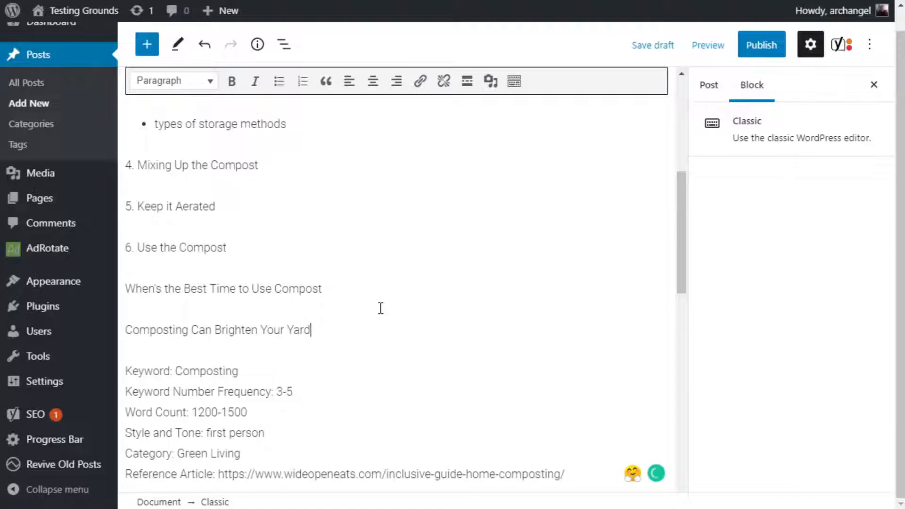
{"action": "key", "text": "BackSpace"}
{"action": "type", "text": "Garcenden"}
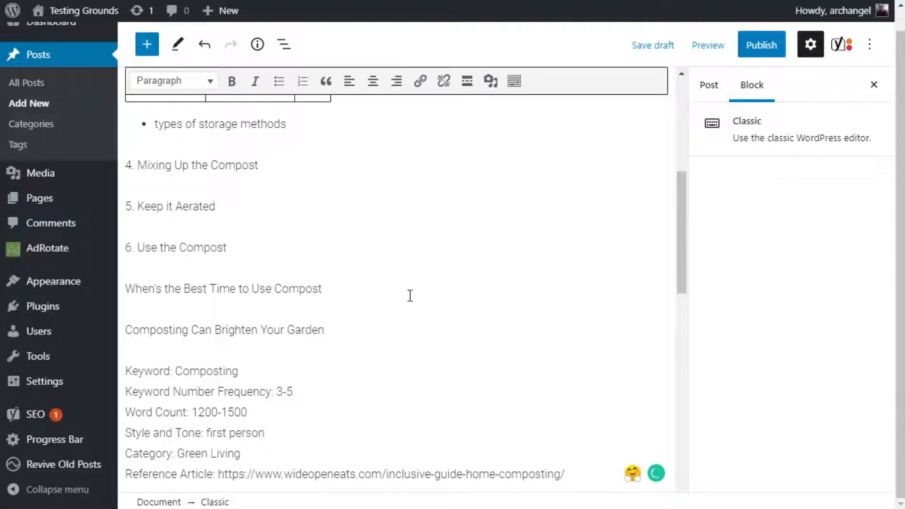
Review the whole outline from the opening subheading down to the closing one and the brief details.
{"action": "scroll", "coordinate": [373, 305], "scroll_direction": "up", "scroll_amount": 1}
{"action": "scroll", "coordinate": [372, 316], "scroll_direction": "down", "scroll_amount": 4}
{"action": "scroll", "coordinate": [374, 316], "scroll_direction": "up", "scroll_amount": 2}
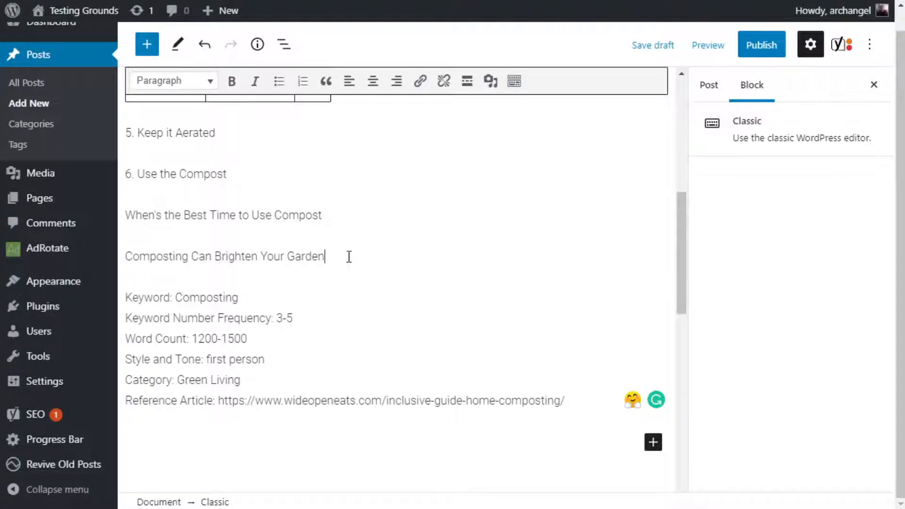
{"action": "scroll", "coordinate": [309, 317], "scroll_direction": "up", "scroll_amount": 7}
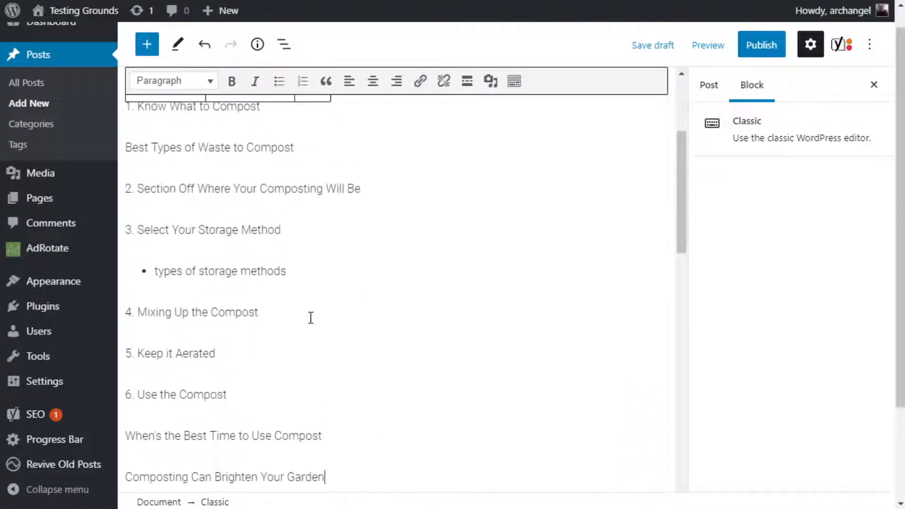
{"action": "scroll", "coordinate": [309, 317], "scroll_direction": "down", "scroll_amount": 3}
{"action": "scroll", "coordinate": [309, 317], "scroll_direction": "up", "scroll_amount": 3}
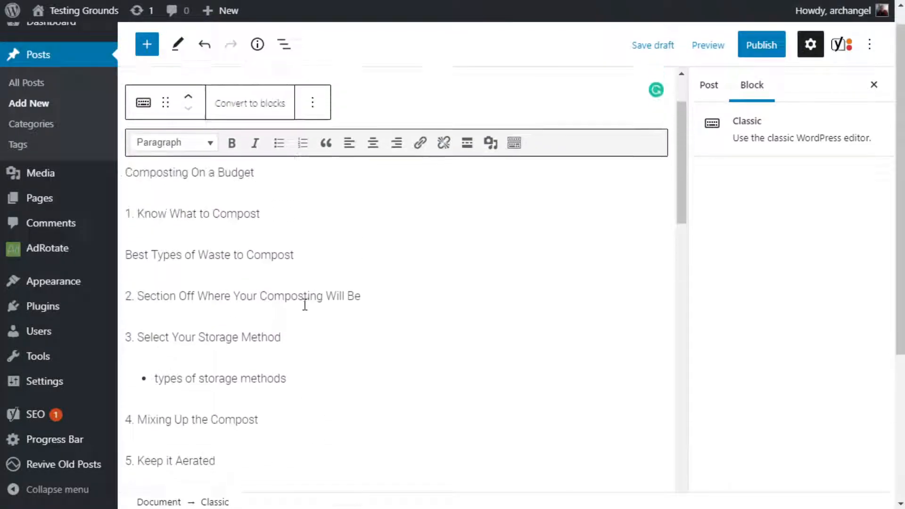
{"action": "scroll", "coordinate": [479, 346], "scroll_direction": "down", "scroll_amount": 2}
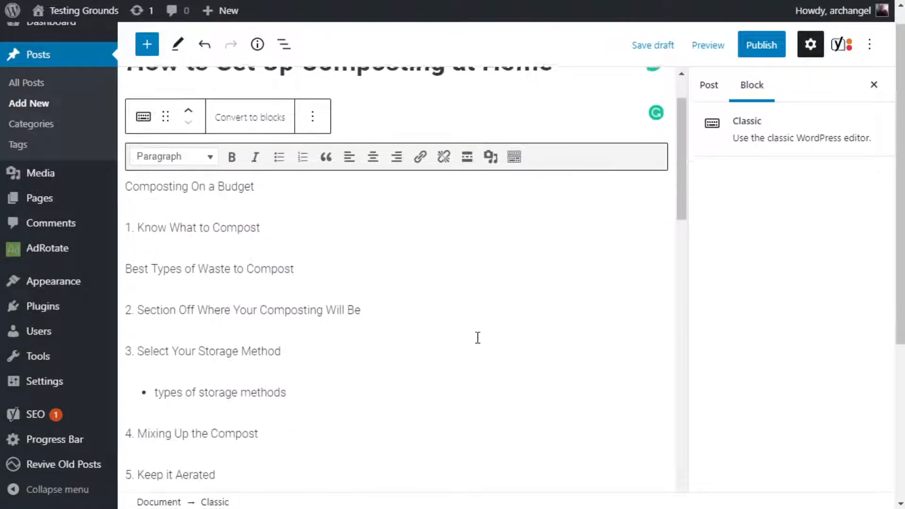
Format "Composting On a Budget" as Heading 2 and "1. Know What to Compost" as Heading 3.
{"action": "triple_click", "coordinate": [181, 181]}
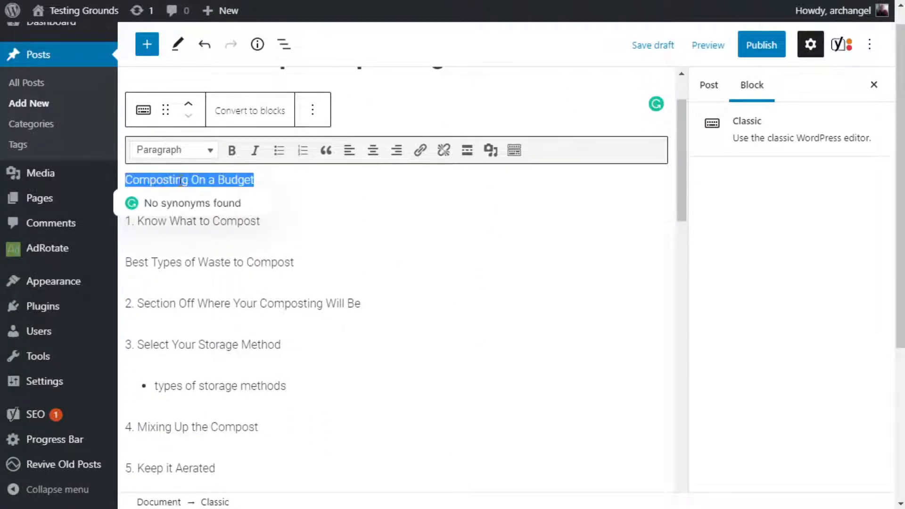
{"action": "left_click", "coordinate": [176, 150]}
{"action": "left_click", "coordinate": [190, 231]}
{"action": "triple_click", "coordinate": [189, 231]}
{"action": "left_click", "coordinate": [189, 150]}
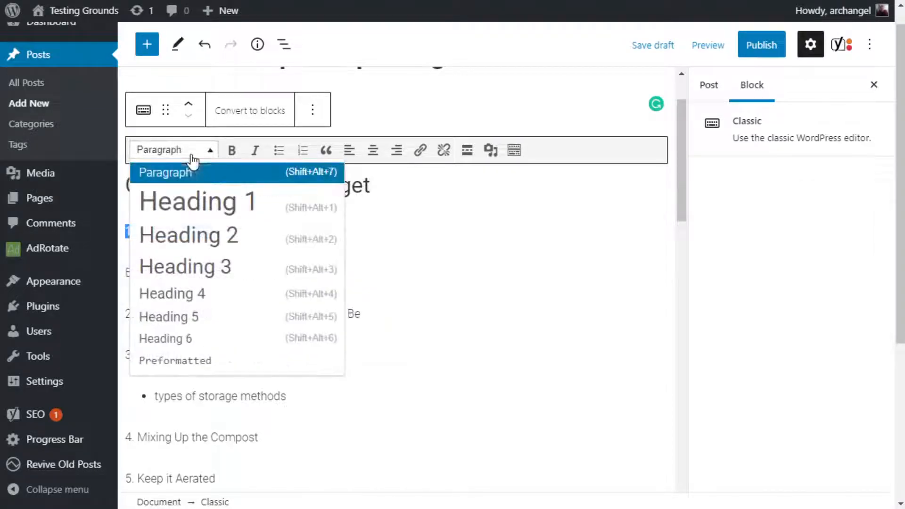
{"action": "left_click", "coordinate": [203, 263]}
Format the subheading "Best Types of Waste to Compost" as Heading 4.
{"action": "triple_click", "coordinate": [203, 284]}
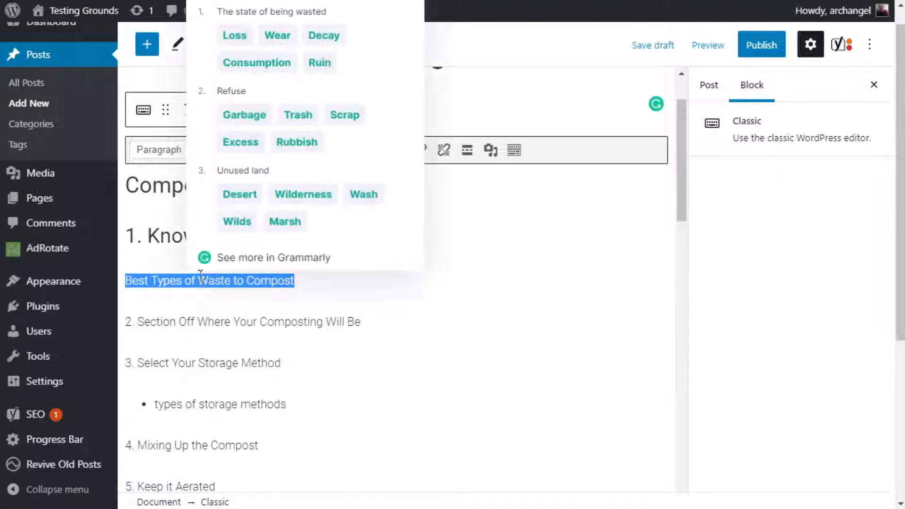
{"action": "left_click", "coordinate": [168, 149]}
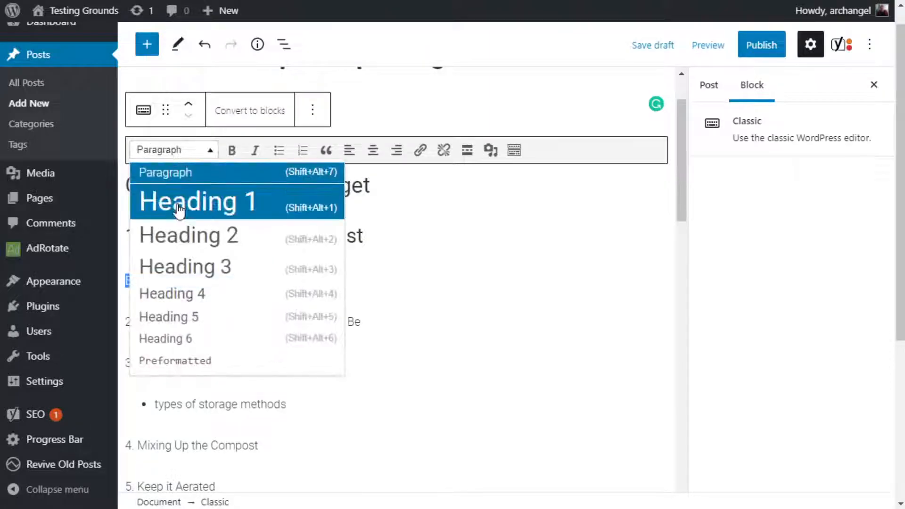
{"action": "left_click", "coordinate": [198, 296]}
Format "2. Section Off Where Your Composting Will Be" and "3. Select Your Storage Method" as Heading 3.
{"action": "scroll", "coordinate": [524, 290], "scroll_direction": "down", "scroll_amount": 2}
{"action": "scroll", "coordinate": [524, 290], "scroll_direction": "down", "scroll_amount": 2}
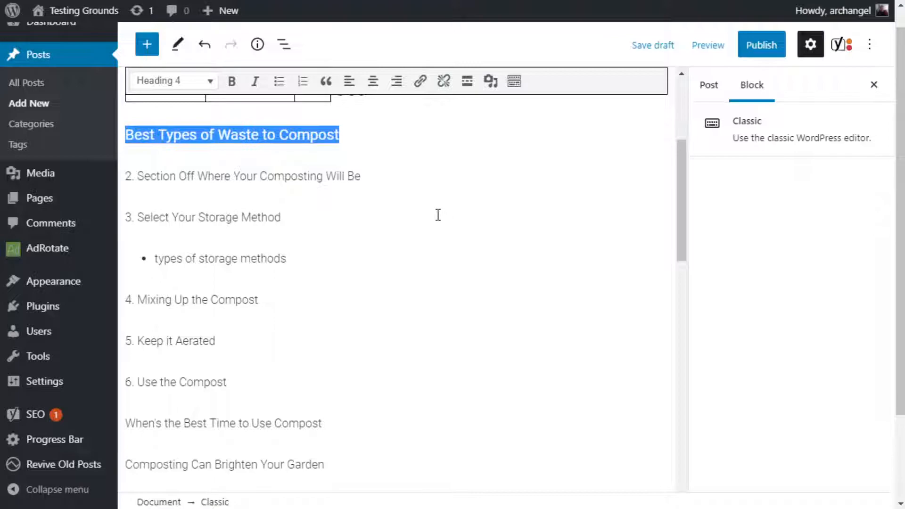
{"action": "triple_click", "coordinate": [202, 175]}
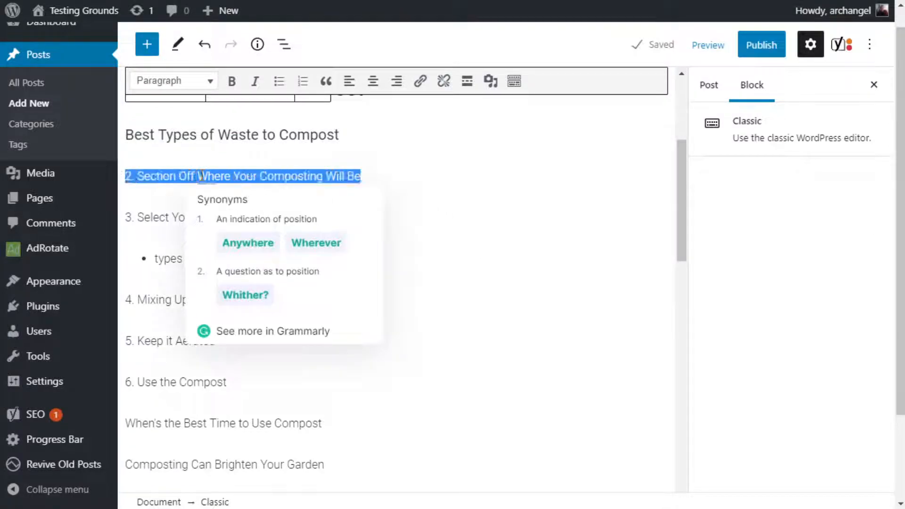
{"action": "left_click", "coordinate": [193, 87]}
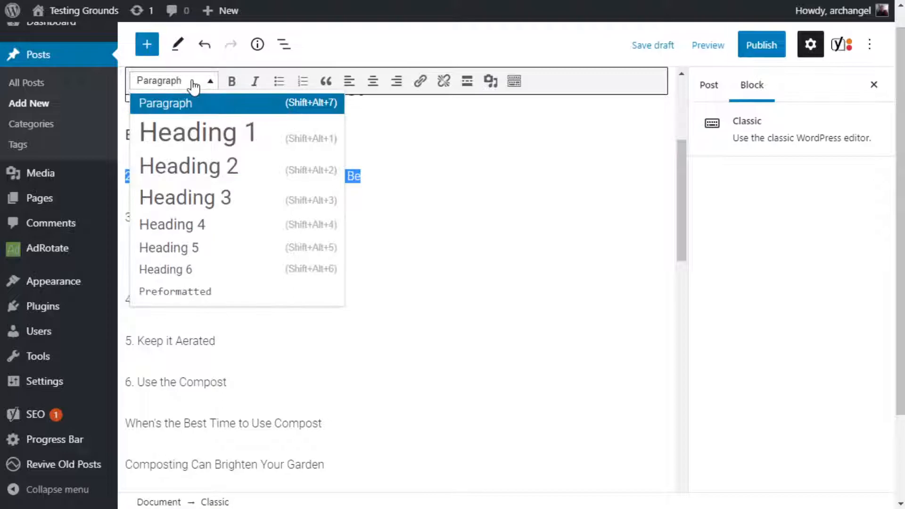
{"action": "left_click", "coordinate": [211, 198]}
{"action": "scroll", "coordinate": [231, 217], "scroll_direction": "up", "scroll_amount": 3}
{"action": "left_click", "coordinate": [220, 230]}
{"action": "left_click", "coordinate": [224, 327]}
{"action": "scroll", "coordinate": [224, 329], "scroll_direction": "down", "scroll_amount": 3}
{"action": "triple_click", "coordinate": [218, 224]}
{"action": "left_click", "coordinate": [200, 84]}
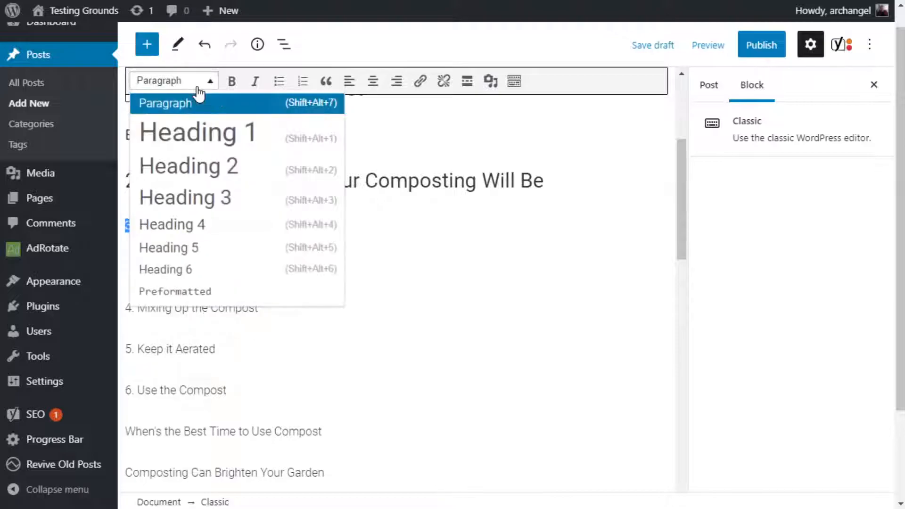
{"action": "left_click", "coordinate": [196, 197]}
Format "4. Mixing Up the Compost" as Heading 3, leaving the bulleted storage note as plain text.
{"action": "scroll", "coordinate": [226, 245], "scroll_direction": "down", "scroll_amount": 3}
{"action": "double_click", "coordinate": [206, 128]}
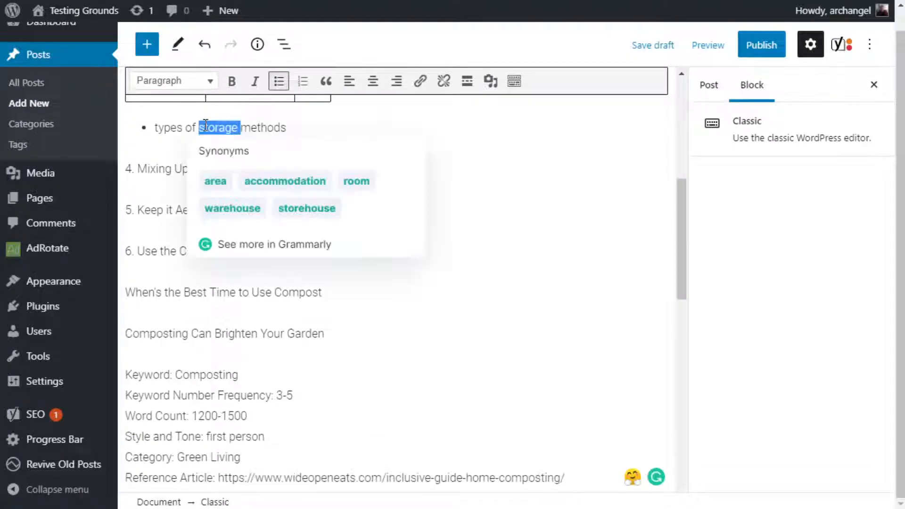
{"action": "double_click", "coordinate": [151, 169]}
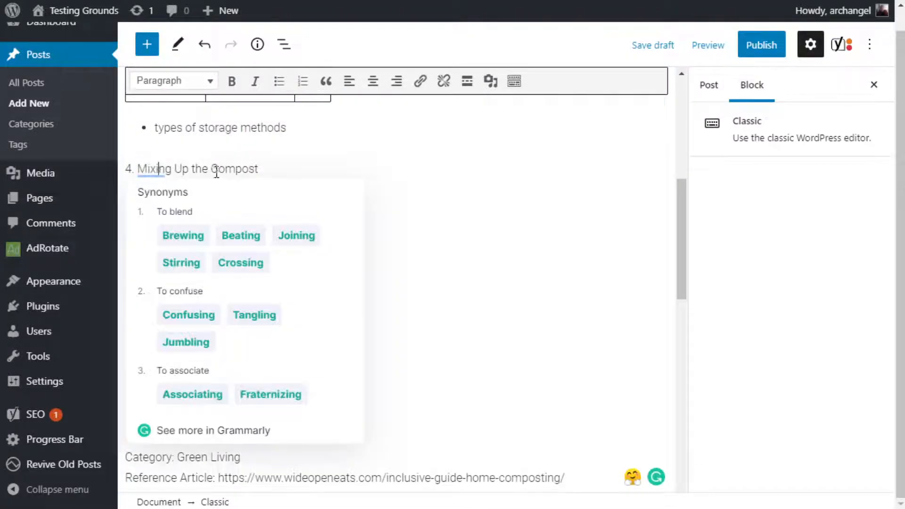
{"action": "triple_click", "coordinate": [173, 169]}
{"action": "left_click", "coordinate": [191, 88]}
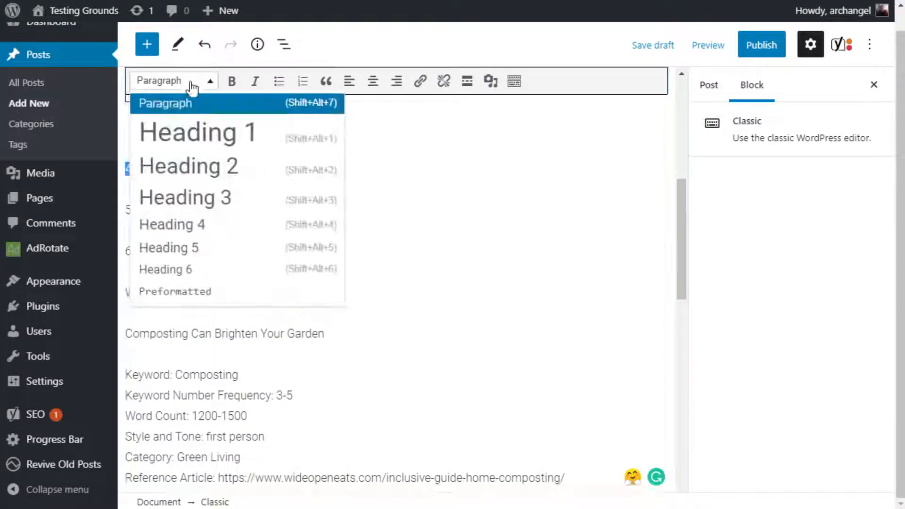
{"action": "left_click", "coordinate": [208, 198]}
Format "5. Keep it Aerated" and "6. Use the Compost" as Heading 3.
{"action": "left_click", "coordinate": [174, 216]}
{"action": "triple_click", "coordinate": [174, 216]}
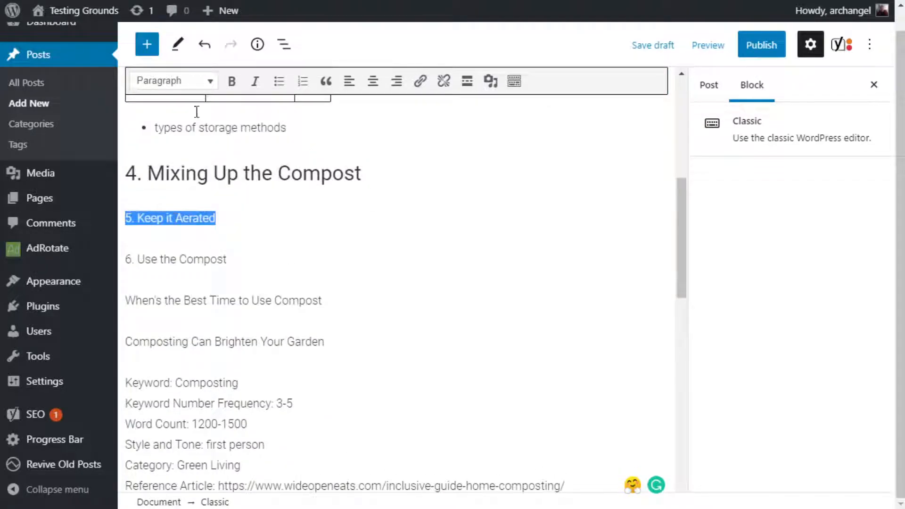
{"action": "left_click", "coordinate": [196, 81]}
{"action": "left_click", "coordinate": [195, 197]}
{"action": "triple_click", "coordinate": [202, 266]}
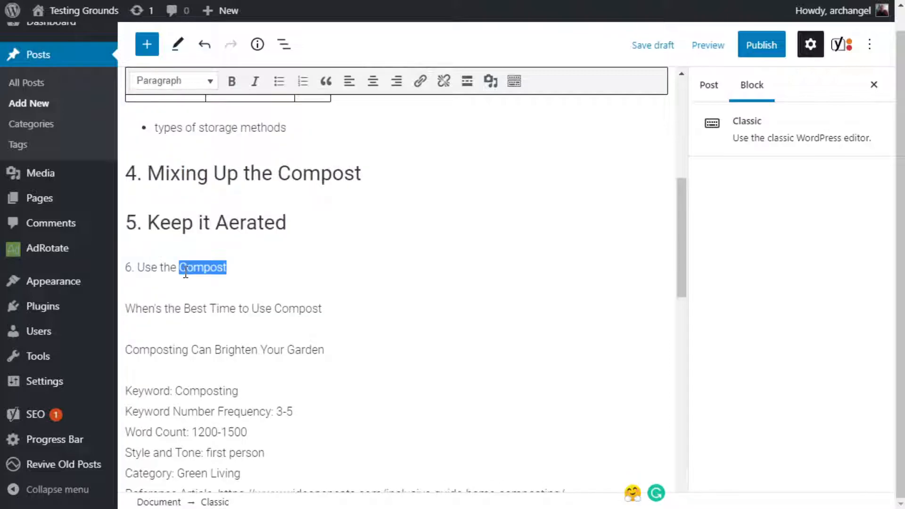
{"action": "left_click", "coordinate": [196, 80]}
{"action": "left_click", "coordinate": [206, 198]}
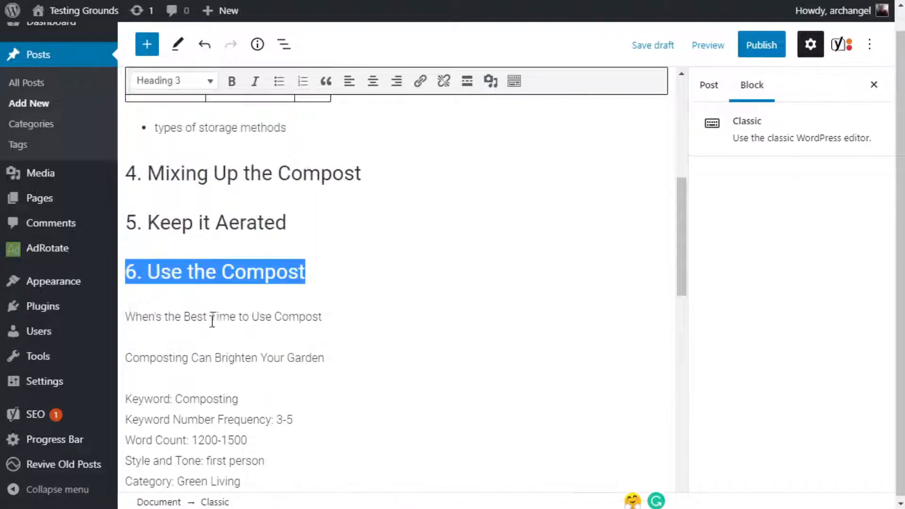
Format "When's the Best Time to Use Compost" as Heading 4 and "Composting Can Brighten Your Garden" as Heading 2.
{"action": "triple_click", "coordinate": [213, 316]}
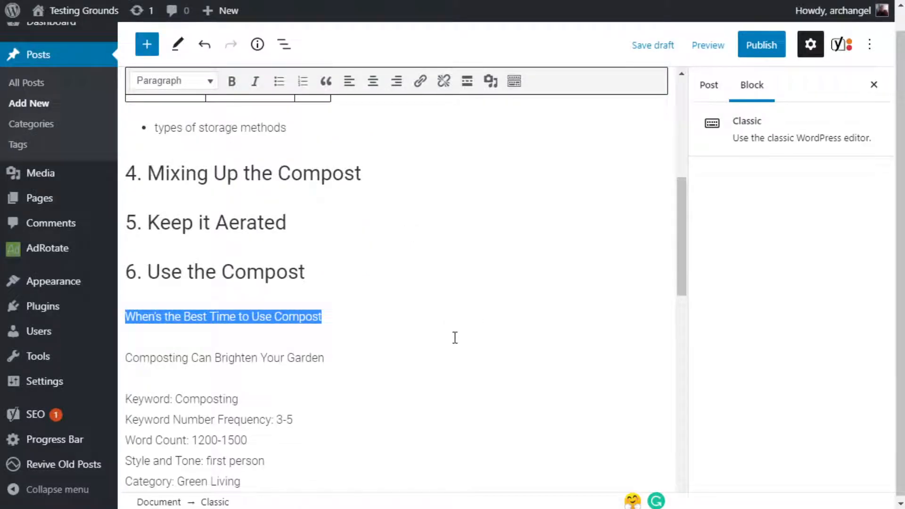
{"action": "left_click", "coordinate": [184, 86]}
{"action": "left_click", "coordinate": [213, 224]}
{"action": "left_click", "coordinate": [206, 358]}
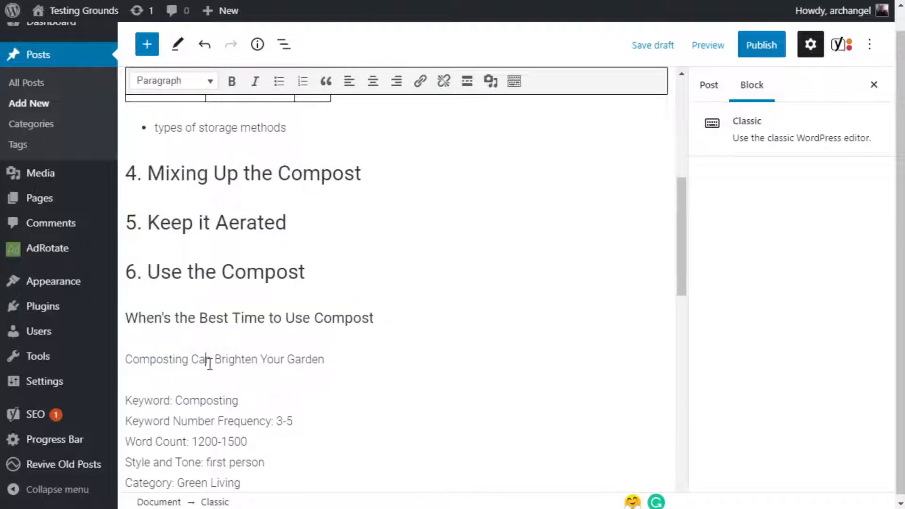
{"action": "triple_click", "coordinate": [206, 358]}
{"action": "left_click", "coordinate": [169, 84]}
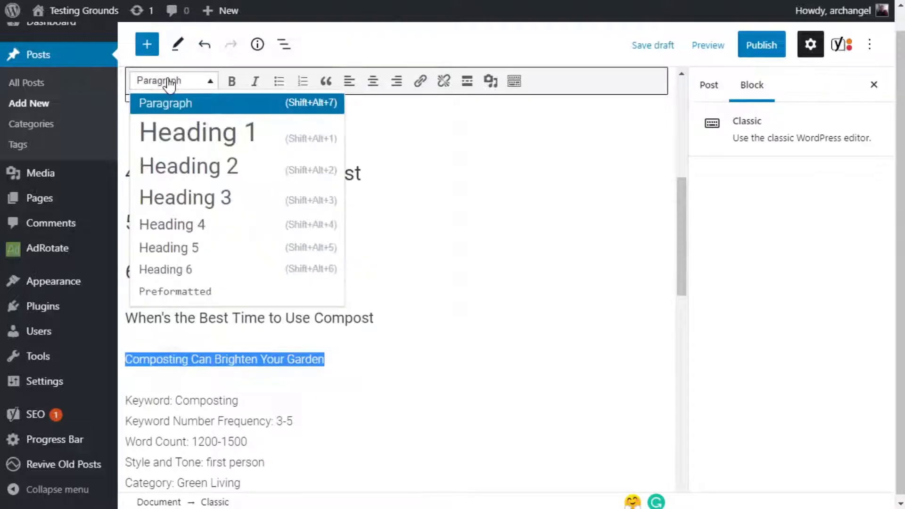
{"action": "left_click", "coordinate": [179, 172]}
Review the heading levels through the whole outline, from the opening subheading to the closing one, and check the document details.
{"action": "scroll", "coordinate": [271, 280], "scroll_direction": "up", "scroll_amount": 8}
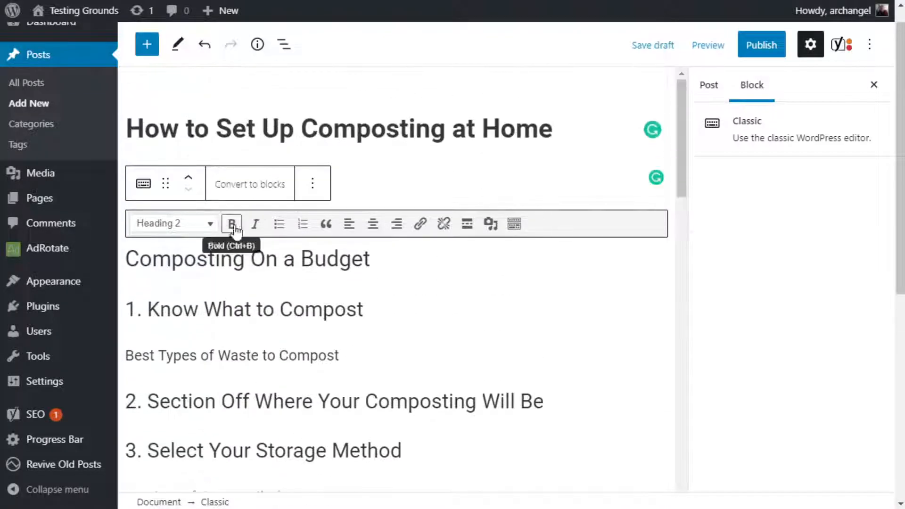
{"action": "left_click", "coordinate": [245, 258]}
{"action": "scroll", "coordinate": [274, 311], "scroll_direction": "down", "scroll_amount": 9}
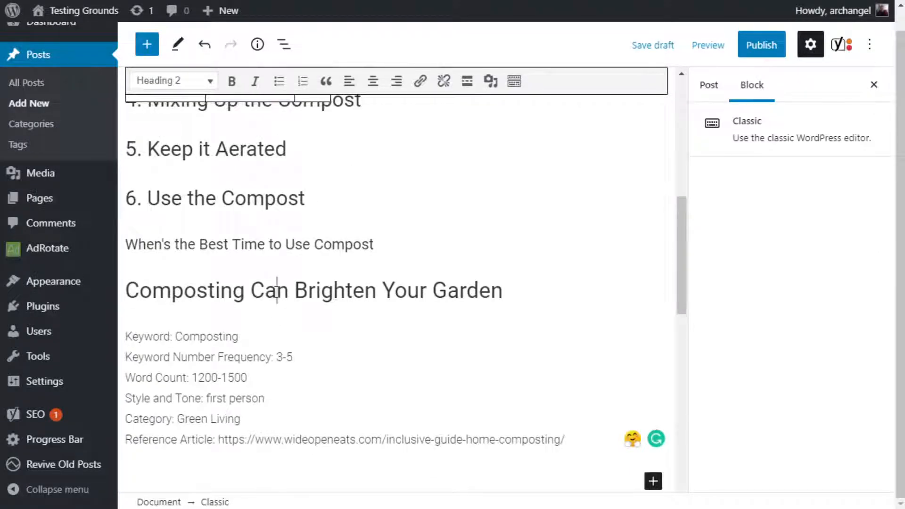
{"action": "scroll", "coordinate": [299, 301], "scroll_direction": "up", "scroll_amount": 7}
{"action": "scroll", "coordinate": [297, 302], "scroll_direction": "up", "scroll_amount": 2}
{"action": "scroll", "coordinate": [283, 330], "scroll_direction": "down", "scroll_amount": 3}
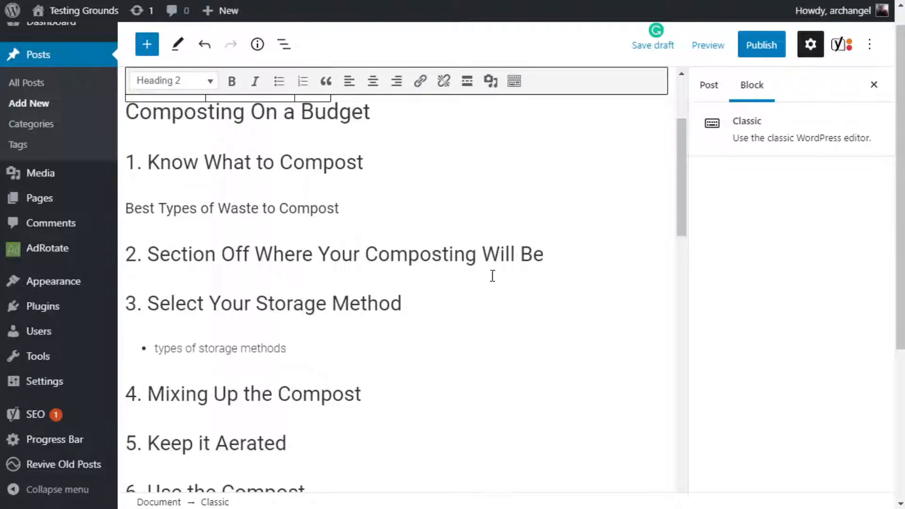
{"action": "scroll", "coordinate": [411, 252], "scroll_direction": "down", "scroll_amount": 3}
{"action": "scroll", "coordinate": [411, 252], "scroll_direction": "up", "scroll_amount": 4}
{"action": "scroll", "coordinate": [410, 252], "scroll_direction": "down", "scroll_amount": 6}
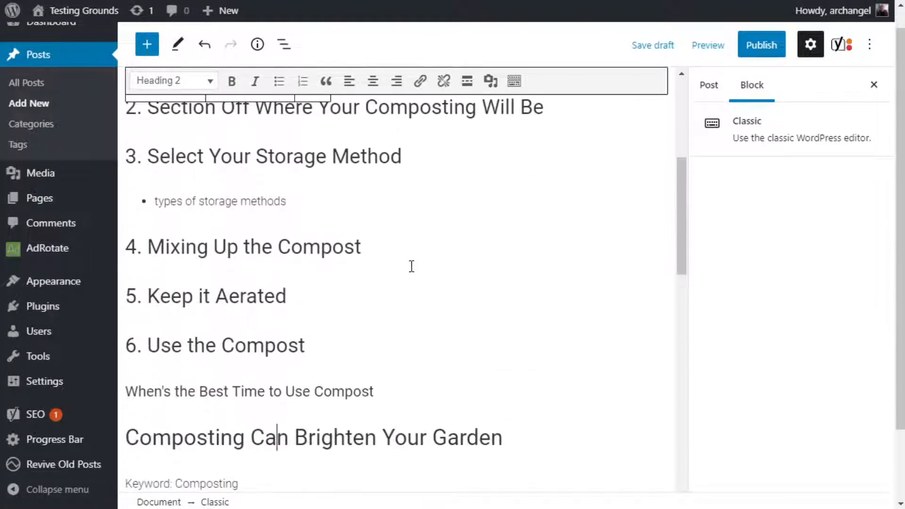
{"action": "scroll", "coordinate": [412, 267], "scroll_direction": "down", "scroll_amount": 3}
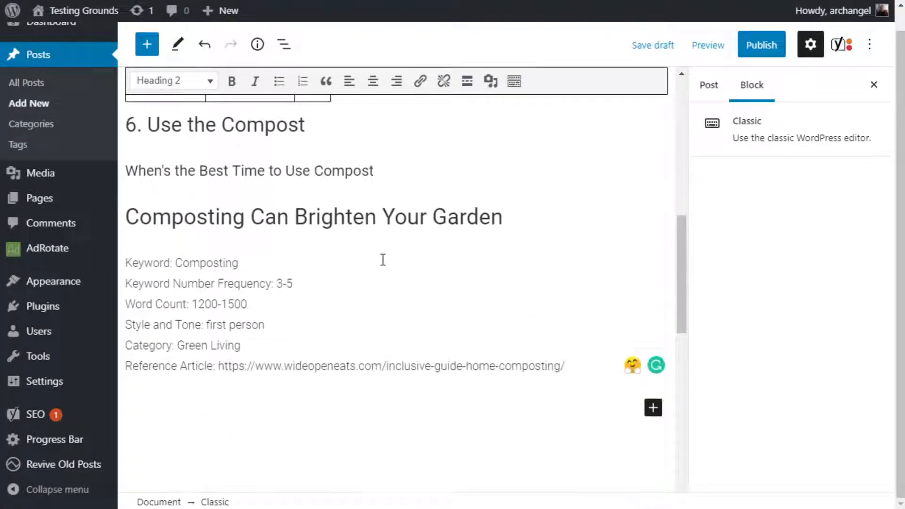
{"action": "left_click", "coordinate": [258, 44]}
{"action": "left_click", "coordinate": [258, 45]}
{"action": "scroll", "coordinate": [387, 292], "scroll_direction": "up", "scroll_amount": 3}
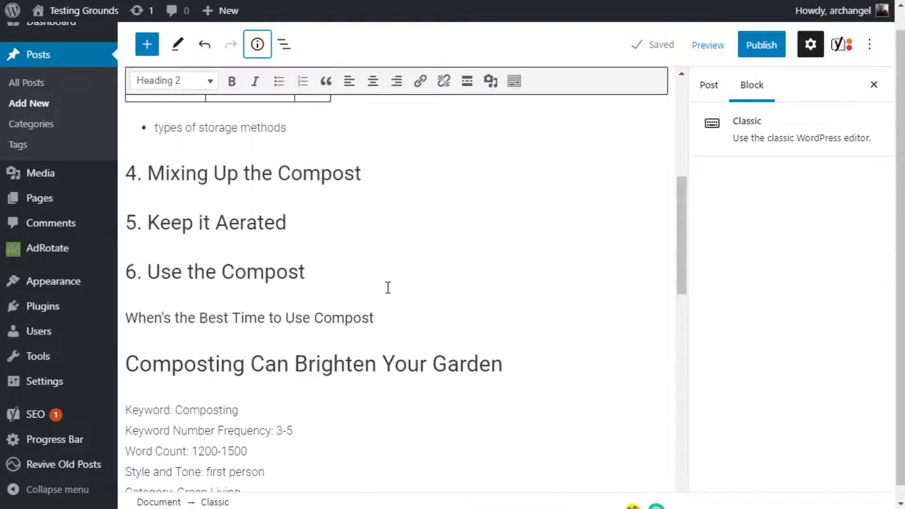
{"action": "scroll", "coordinate": [462, 426], "scroll_direction": "up", "scroll_amount": 6}
{"action": "scroll", "coordinate": [461, 405], "scroll_direction": "up", "scroll_amount": 1}
{"action": "scroll", "coordinate": [461, 387], "scroll_direction": "down", "scroll_amount": 3}
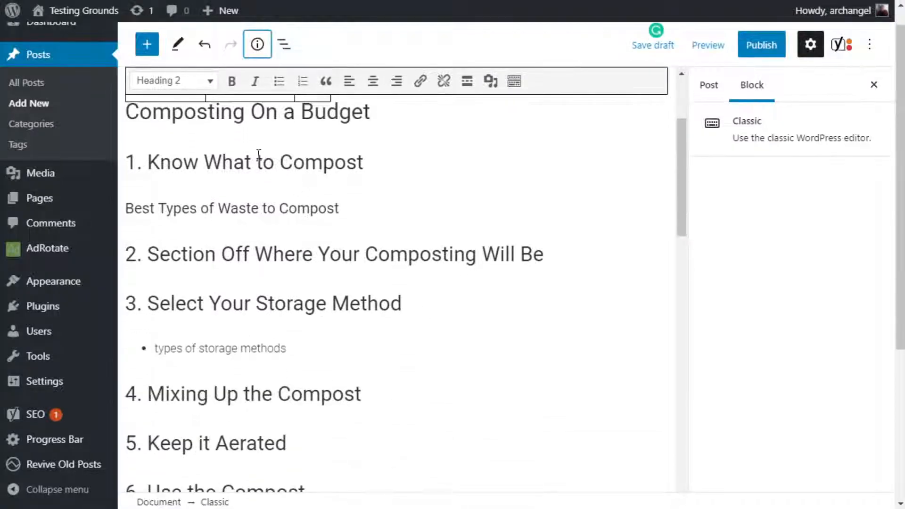
Insert an empty line above "Composting On a Budget" and format it as Paragraph.
{"action": "left_click", "coordinate": [128, 113]}
{"action": "key", "text": "Return"}
{"action": "scroll", "coordinate": [302, 253], "scroll_direction": "up", "scroll_amount": 4}
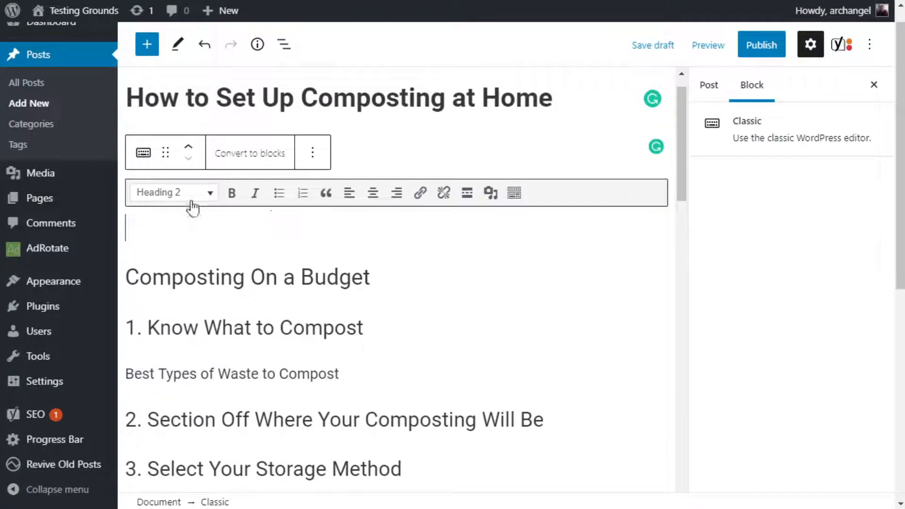
{"action": "left_click", "coordinate": [209, 194]}
{"action": "left_click", "coordinate": [191, 214]}
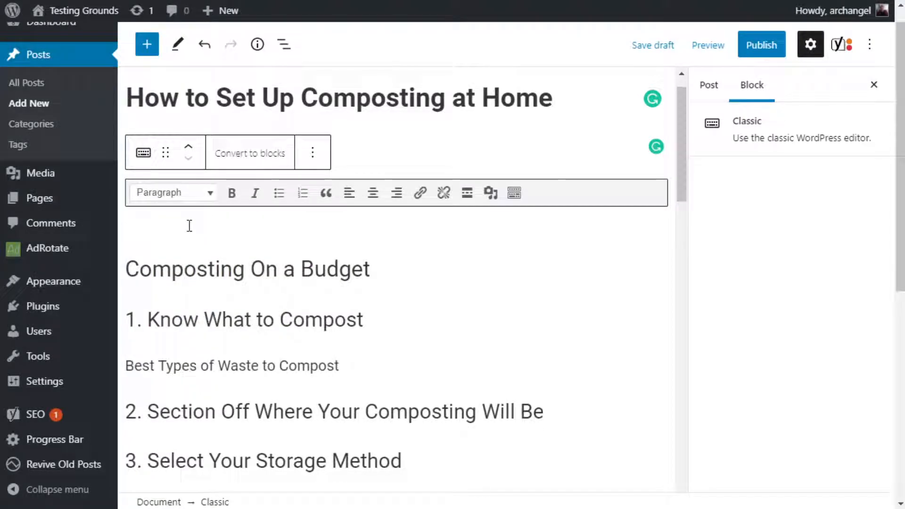
Write the introduction "Composting at home can have a lot of distinct advantages" above the first subheading.
{"action": "type", "text": "Co"}
{"action": "key", "text": "BackSpace"}
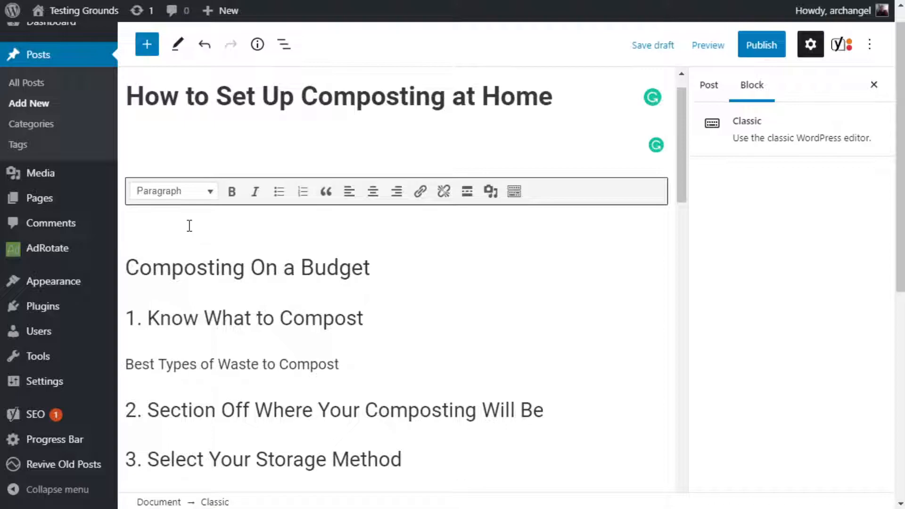
{"action": "type", "text": "Composting at home can have a lot of distinct"}
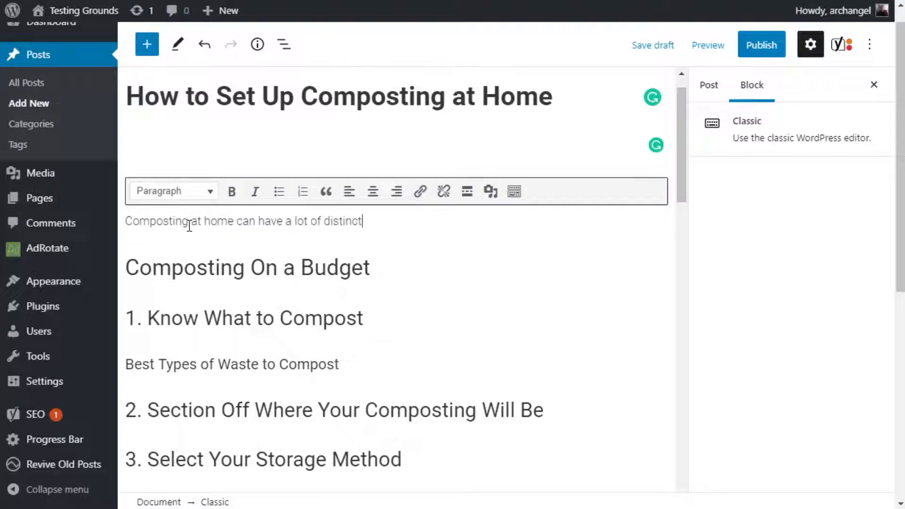
{"action": "type", "text": " advantages."}
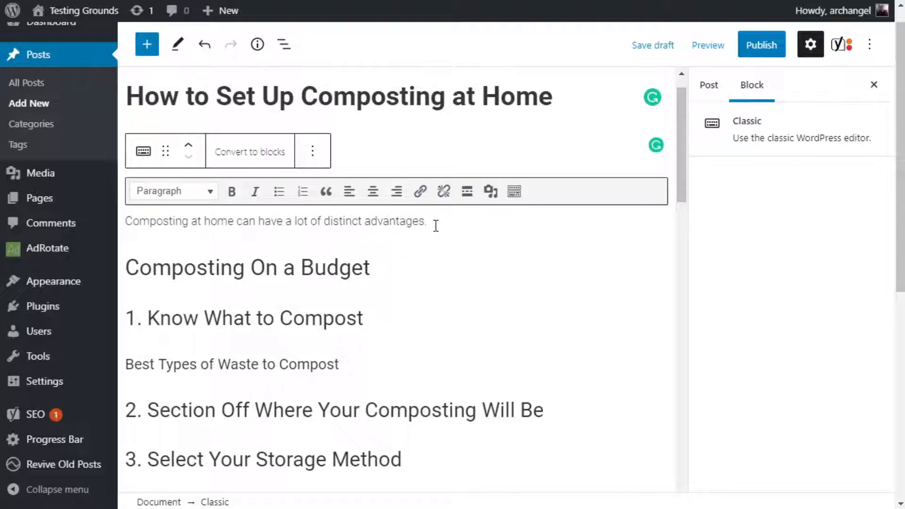
Add the subheading text "Why Composting at Home is Beneficial" below "When's the Best Time to Use Compost", followed by an empty line.
{"action": "scroll", "coordinate": [313, 297], "scroll_direction": "down", "scroll_amount": 10}
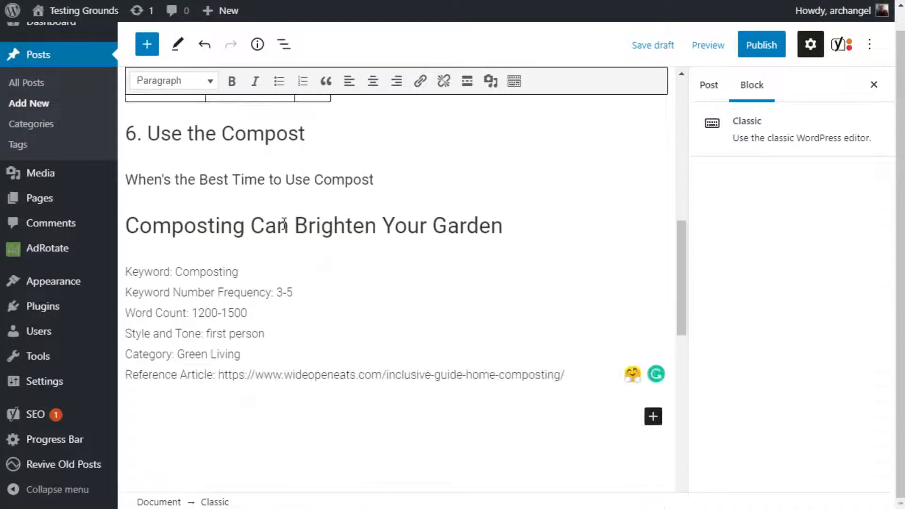
{"action": "scroll", "coordinate": [322, 236], "scroll_direction": "up", "scroll_amount": 10}
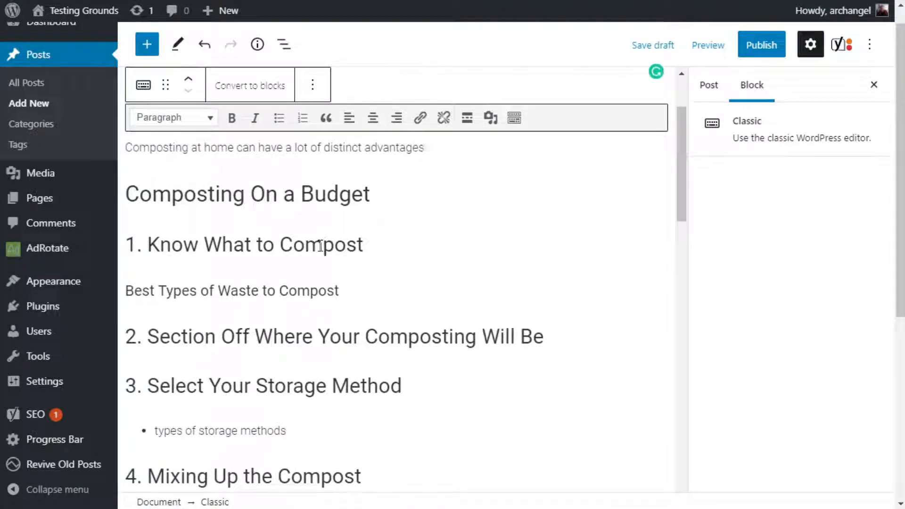
{"action": "scroll", "coordinate": [333, 256], "scroll_direction": "down", "scroll_amount": 8}
{"action": "left_click", "coordinate": [417, 257]}
{"action": "key", "text": "Return"}
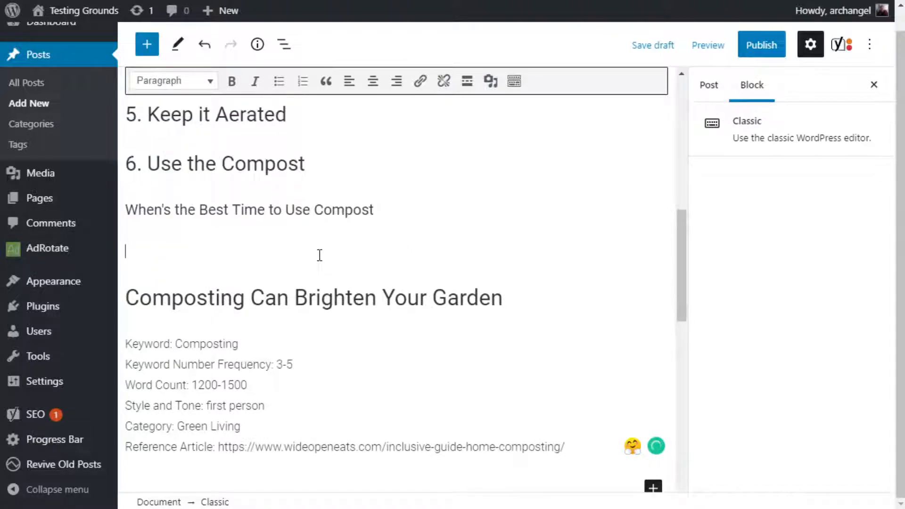
{"action": "type", "text": "Why Comp"}
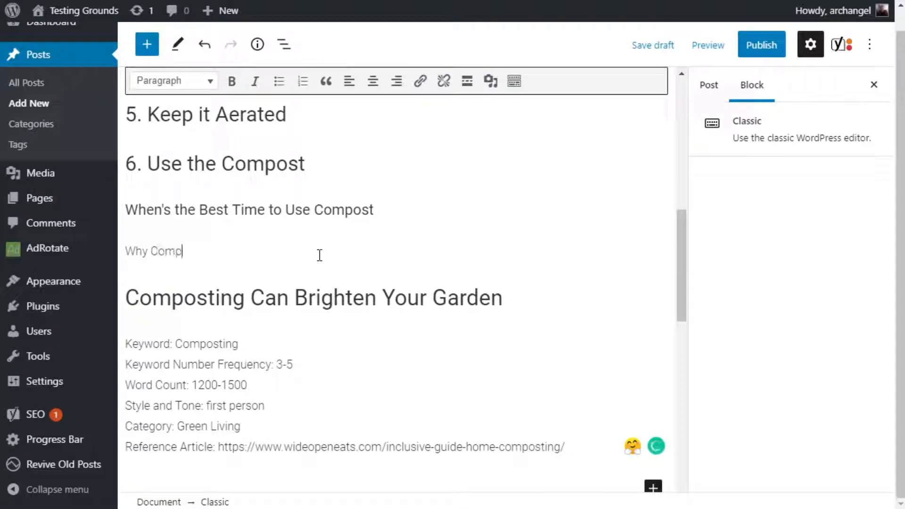
{"action": "type", "text": "osting at Hom"}
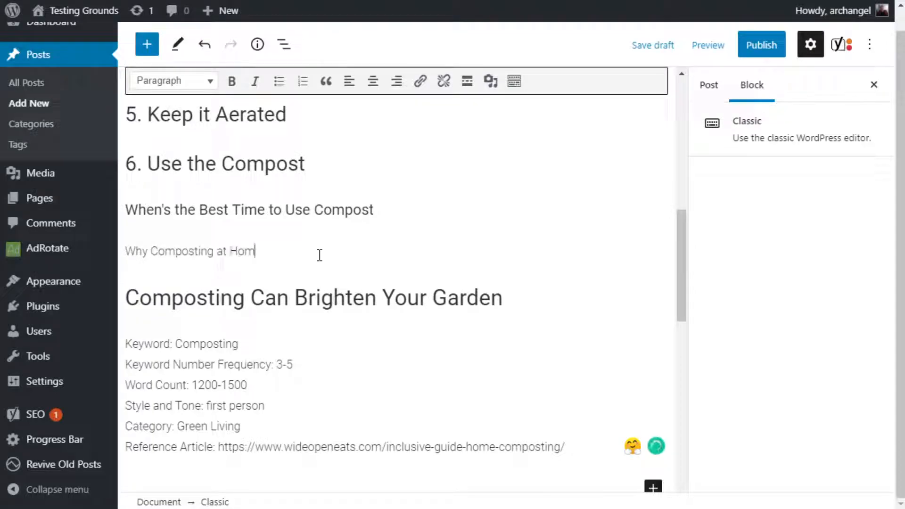
{"action": "type", "text": "e is Benefitic"}
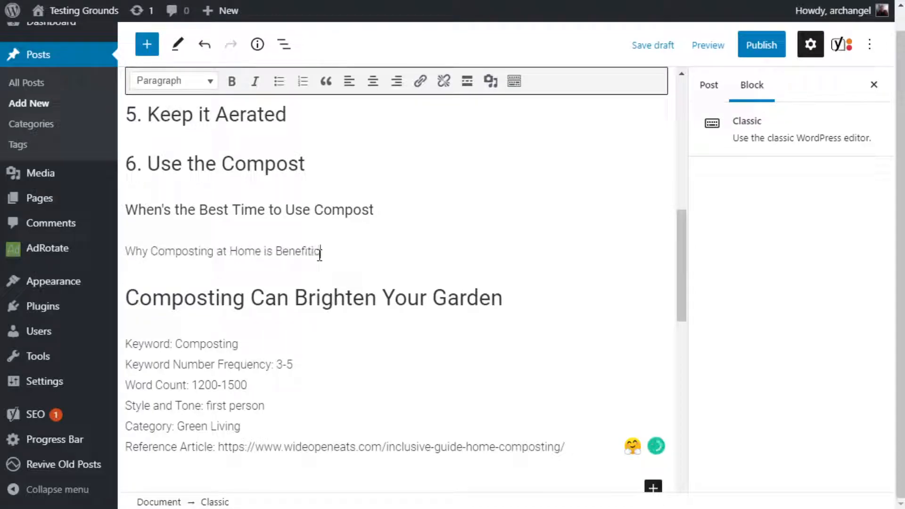
{"action": "key", "text": "BackSpace"}
{"action": "key", "text": "BackSpace"}
{"action": "key", "text": "BackSpace"}
{"action": "type", "text": "cial"}
{"action": "key", "text": "Return"}
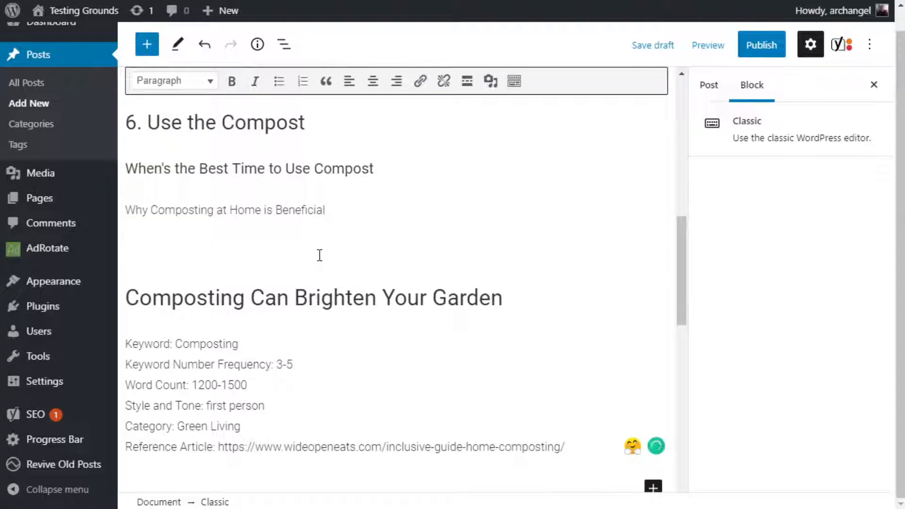
Format the line "Why Composting at Home is Beneficial" as Heading 2.
{"action": "triple_click", "coordinate": [232, 210]}
{"action": "left_click", "coordinate": [187, 81]}
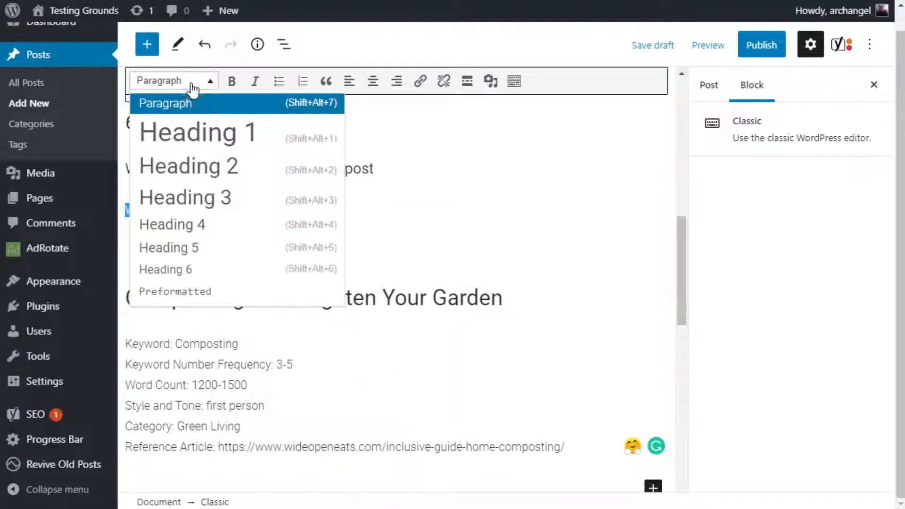
{"action": "left_click", "coordinate": [208, 179]}
Start a bulleted list below "Why Composting at Home is Beneficial" with the item "Free fertilizer".
{"action": "left_click", "coordinate": [205, 278]}
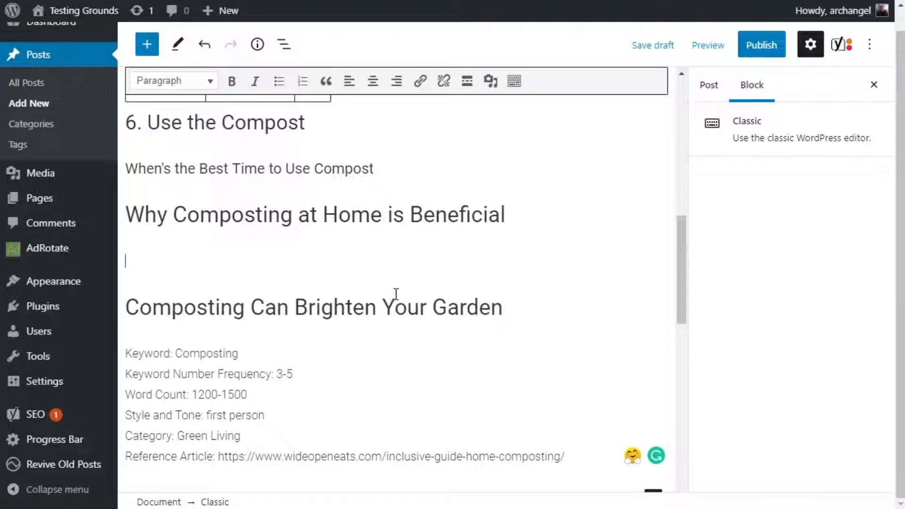
{"action": "left_click", "coordinate": [273, 88]}
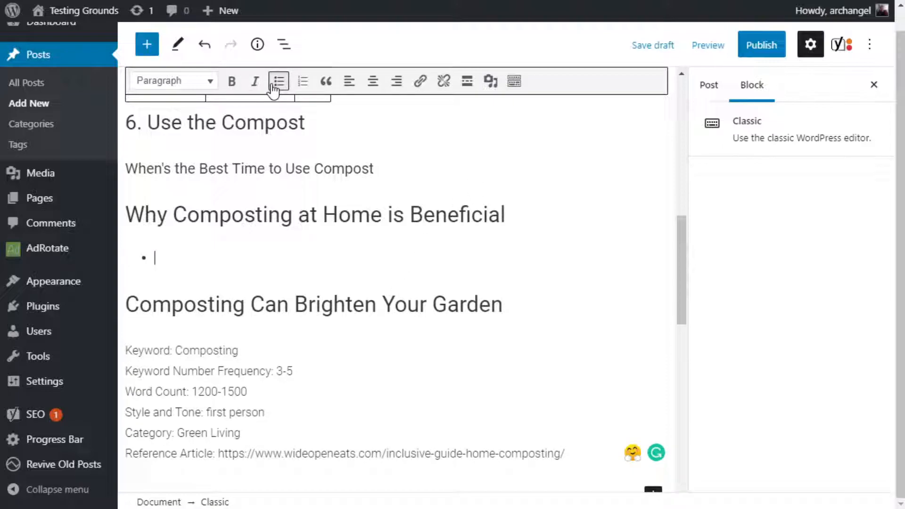
{"action": "type", "text": "F"}
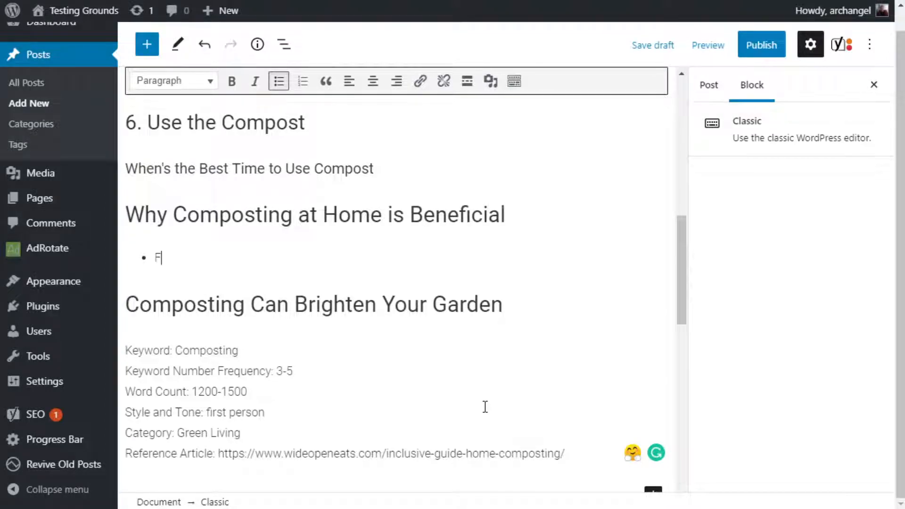
{"action": "type", "text": "ree fertilizer"}
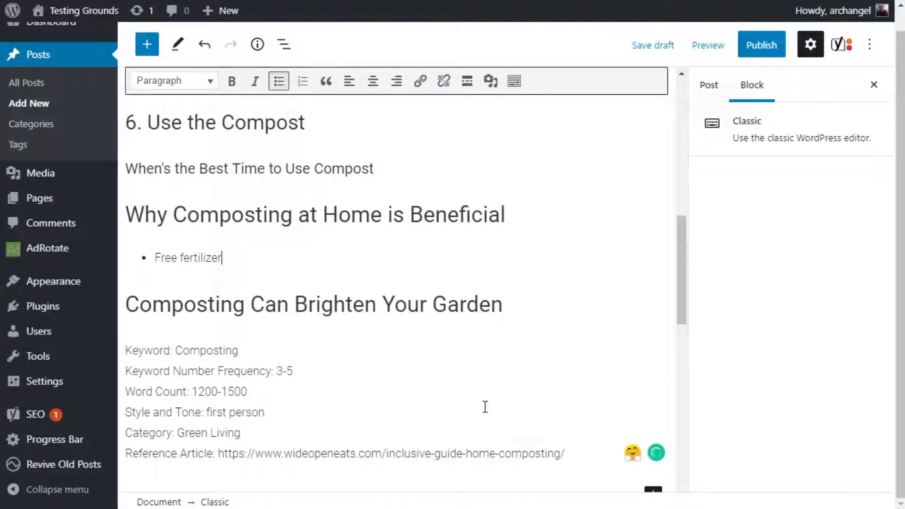
Add "Compost can save you a great deal of money when it comes to fertilizing your lawn or garden." beneath "Free fertilizer" within the same bullet.
{"action": "key", "text": "Return"}
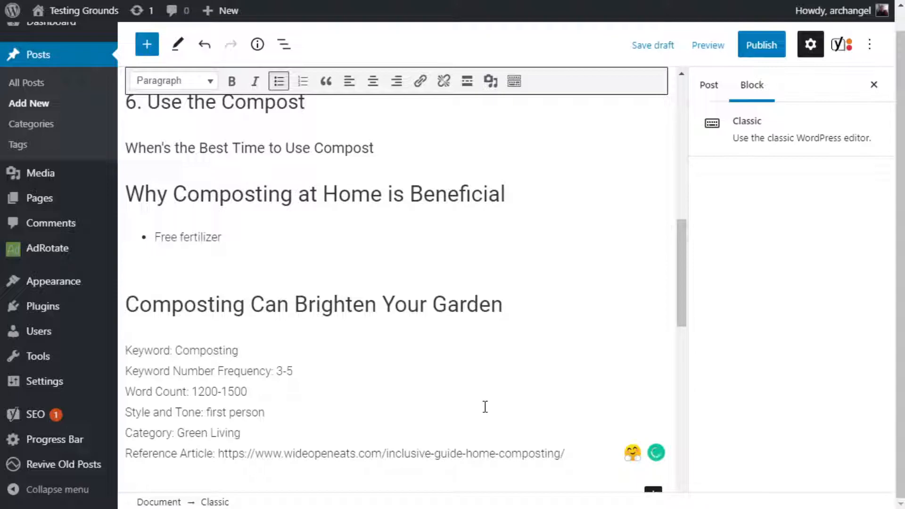
{"action": "type", "text": "Compost"}
{"action": "type", "text": "n sa"}
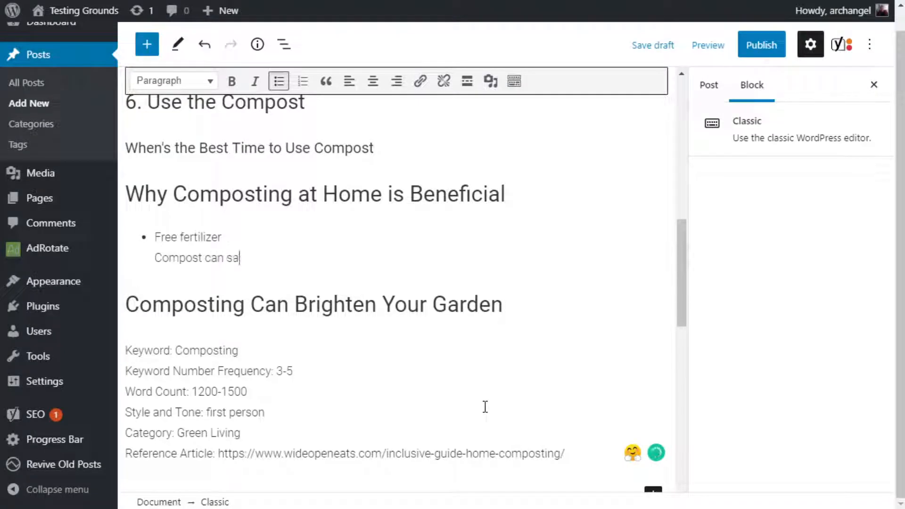
{"action": "type", "text": "ve you a great de"}
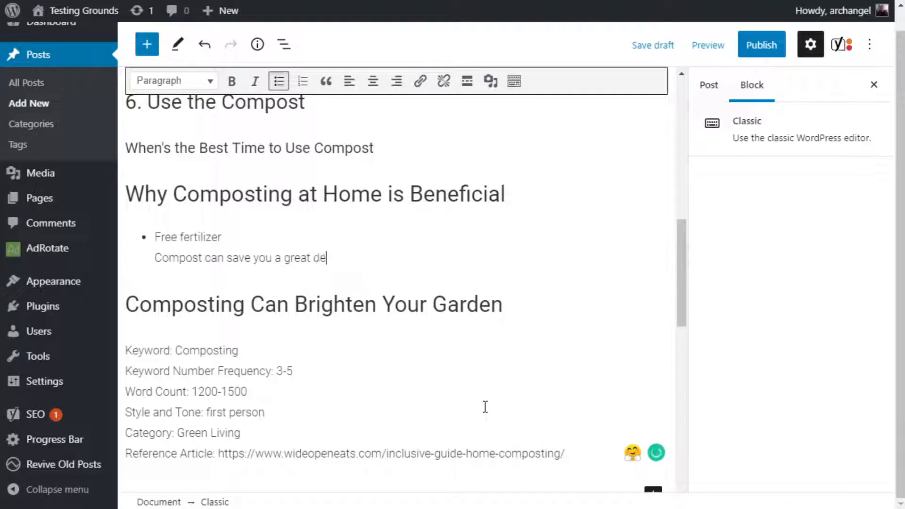
{"action": "type", "text": "al of money when i"}
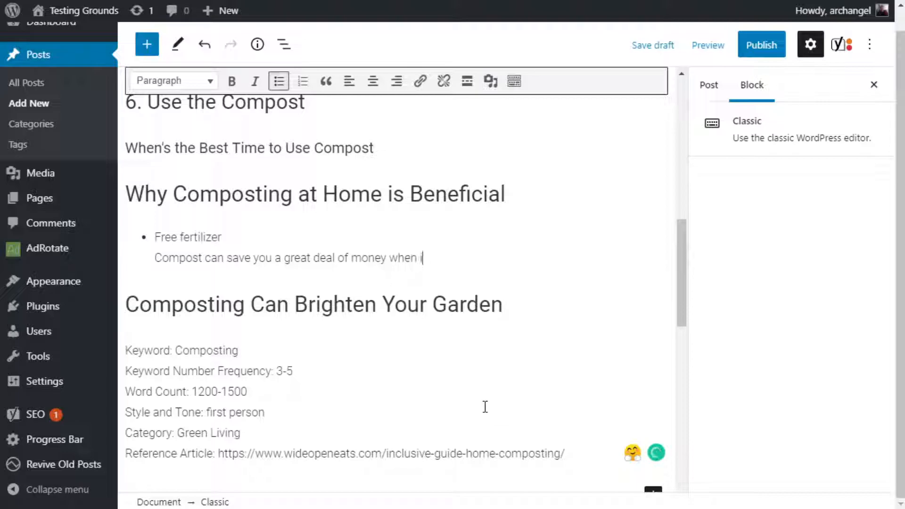
{"action": "type", "text": "t comes to ferti"}
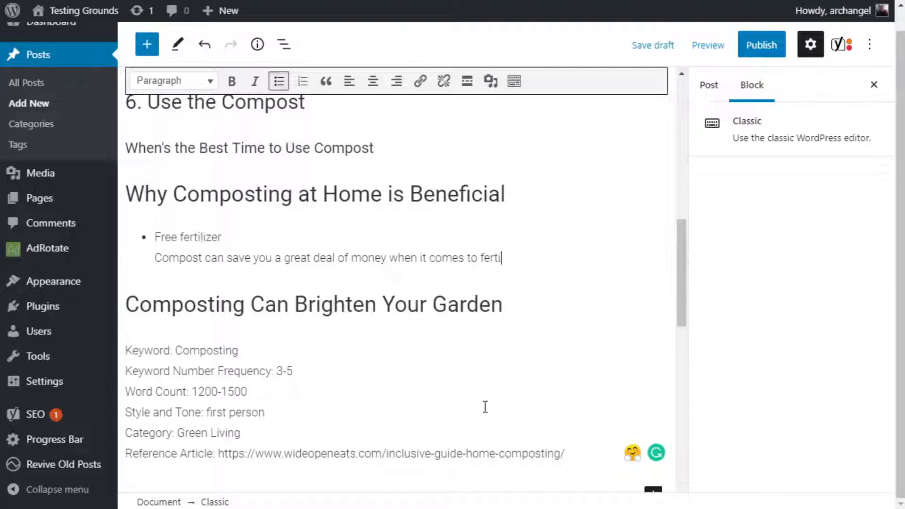
{"action": "type", "text": "lizing your lawn "}
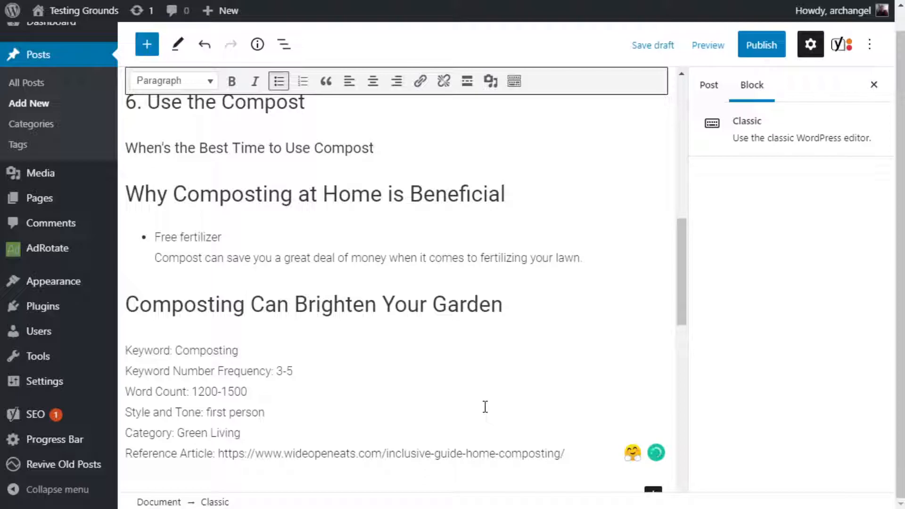
{"action": "type", "text": "or gardne"}
{"action": "key", "text": "BackSpace"}
{"action": "key", "text": "BackSpace"}
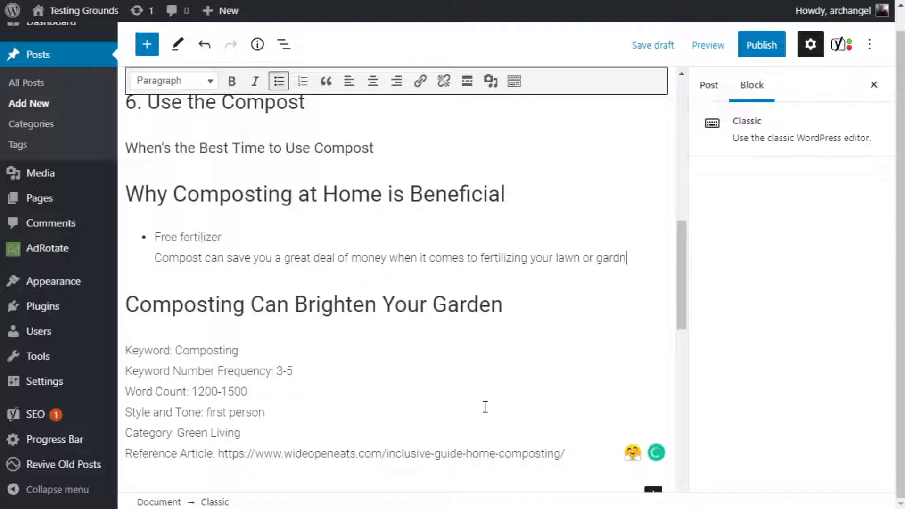
{"action": "type", "text": "en."}
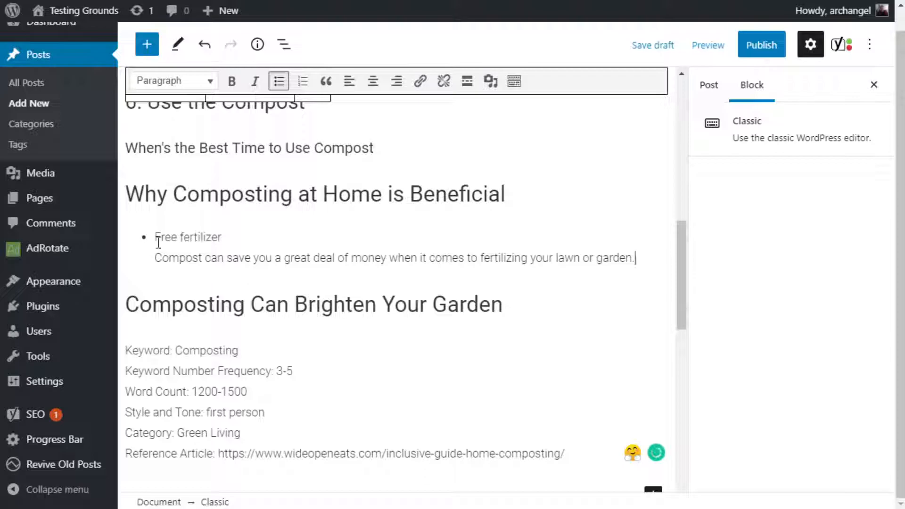
Make the bullet title "Free fertilizer" bold, leaving its explanatory sentence in regular text.
{"action": "left_click_drag", "start_coordinate": [160, 236], "coordinate": [226, 237]}
{"action": "left_click", "coordinate": [232, 81]}
{"action": "left_click", "coordinate": [648, 260]}
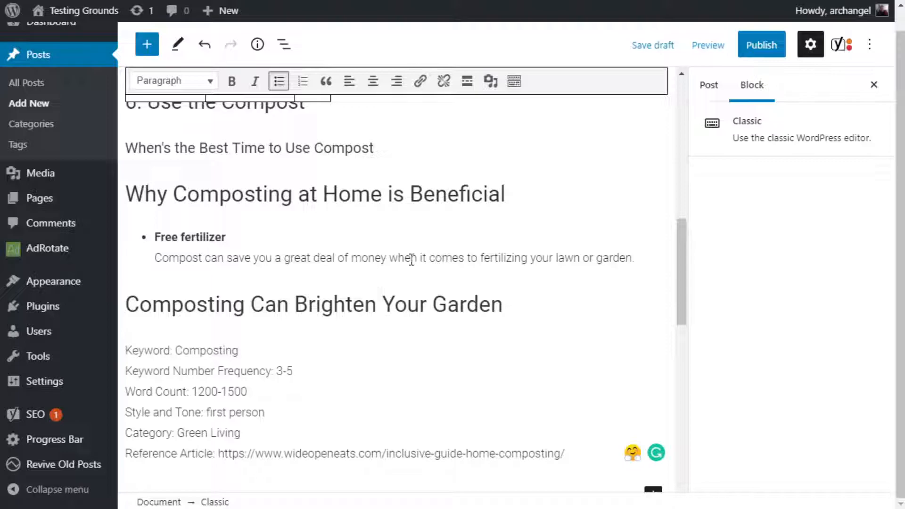
Review the post's structure from the introduction through the numbered subheadings to the article details below the closing subheading.
{"action": "scroll", "coordinate": [384, 315], "scroll_direction": "up", "scroll_amount": 3}
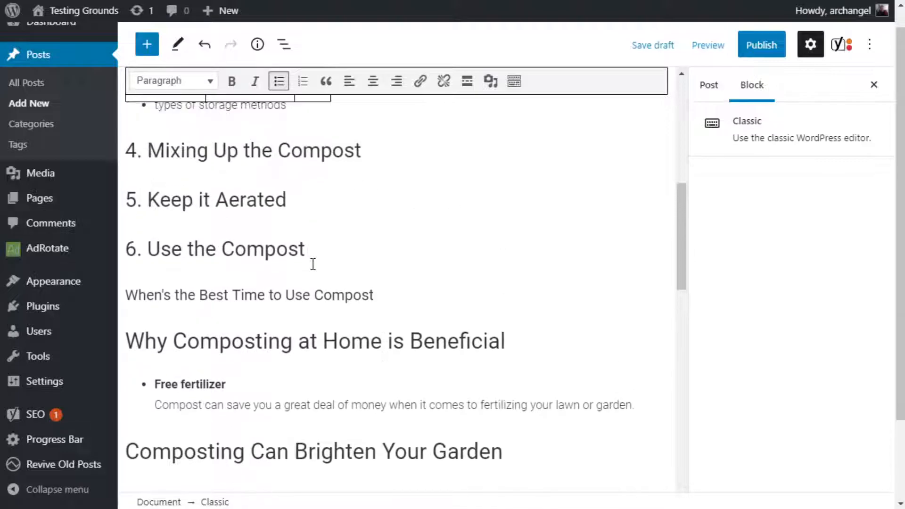
{"action": "scroll", "coordinate": [347, 264], "scroll_direction": "down", "scroll_amount": 3}
{"action": "left_click", "coordinate": [346, 230]}
{"action": "left_click", "coordinate": [185, 231]}
{"action": "scroll", "coordinate": [393, 263], "scroll_direction": "up", "scroll_amount": 10}
{"action": "scroll", "coordinate": [392, 265], "scroll_direction": "down", "scroll_amount": 1}
{"action": "scroll", "coordinate": [391, 255], "scroll_direction": "down", "scroll_amount": 3}
{"action": "scroll", "coordinate": [390, 242], "scroll_direction": "up", "scroll_amount": 3}
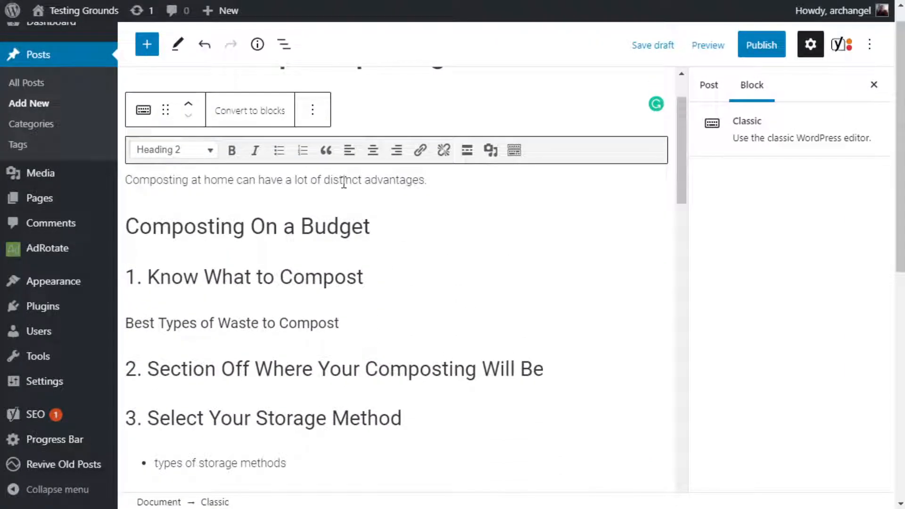
{"action": "left_click", "coordinate": [443, 181]}
{"action": "scroll", "coordinate": [400, 313], "scroll_direction": "down", "scroll_amount": 9}
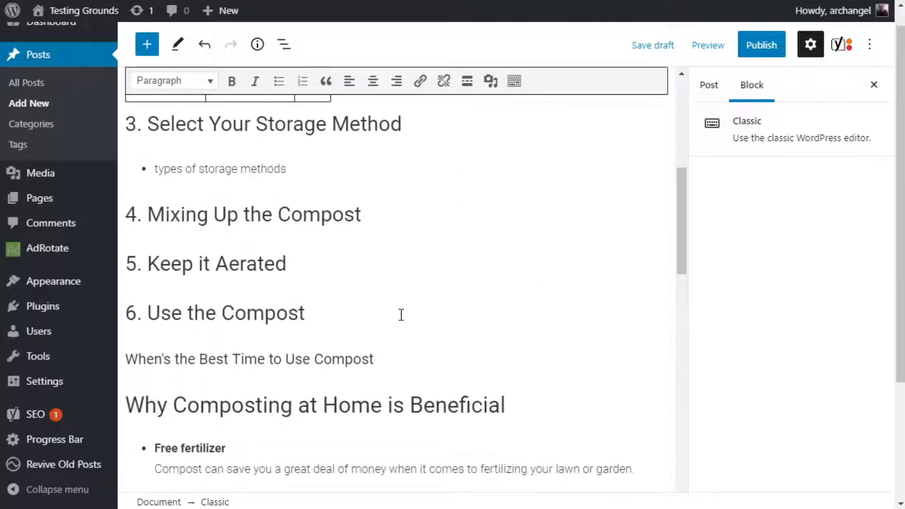
{"action": "scroll", "coordinate": [401, 315], "scroll_direction": "up", "scroll_amount": 6}
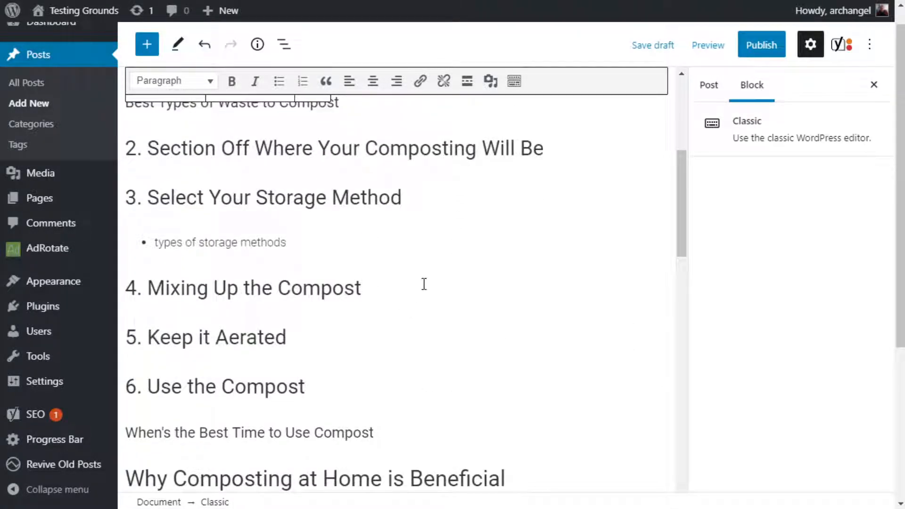
{"action": "scroll", "coordinate": [424, 282], "scroll_direction": "up", "scroll_amount": 2}
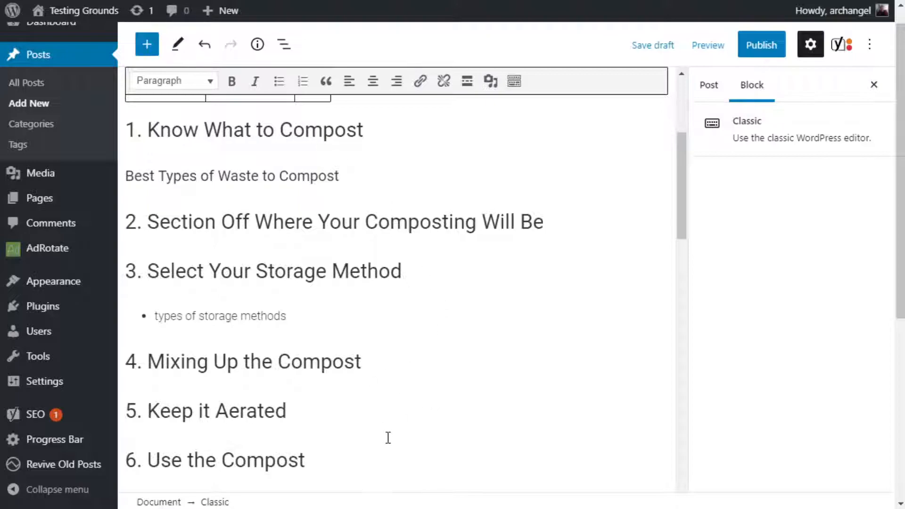
{"action": "scroll", "coordinate": [420, 354], "scroll_direction": "down", "scroll_amount": 5}
{"action": "scroll", "coordinate": [462, 399], "scroll_direction": "down", "scroll_amount": 2}
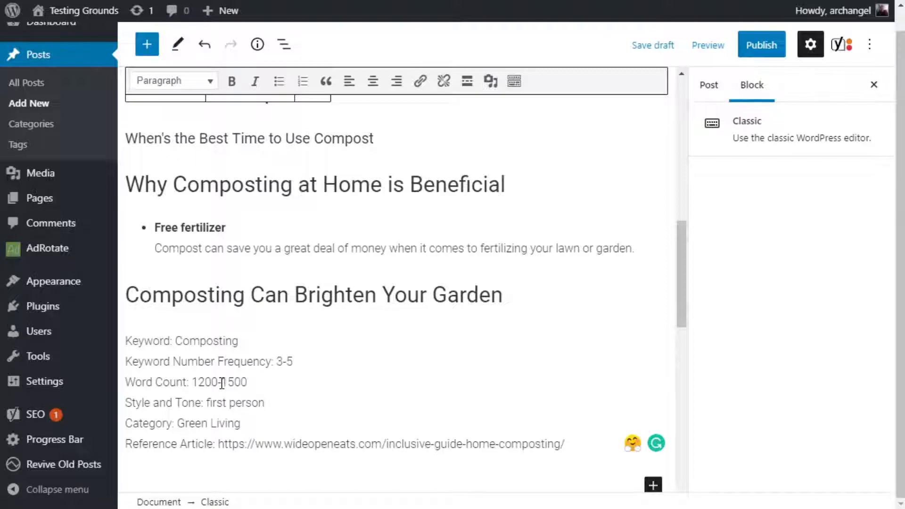
Compare the target word count in the article details with the introduction and the number of subheadings to fill.
{"action": "left_click_drag", "start_coordinate": [225, 381], "coordinate": [259, 381]}
{"action": "left_click", "coordinate": [467, 298]}
{"action": "left_click", "coordinate": [466, 185]}
{"action": "scroll", "coordinate": [405, 318], "scroll_direction": "up", "scroll_amount": 1}
{"action": "scroll", "coordinate": [405, 319], "scroll_direction": "up", "scroll_amount": 10}
{"action": "left_click", "coordinate": [433, 194]}
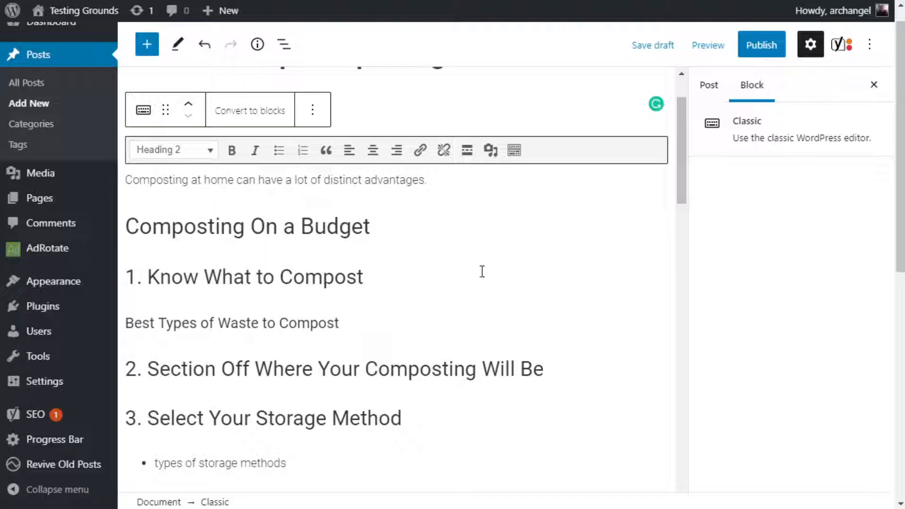
{"action": "scroll", "coordinate": [486, 267], "scroll_direction": "down", "scroll_amount": 3}
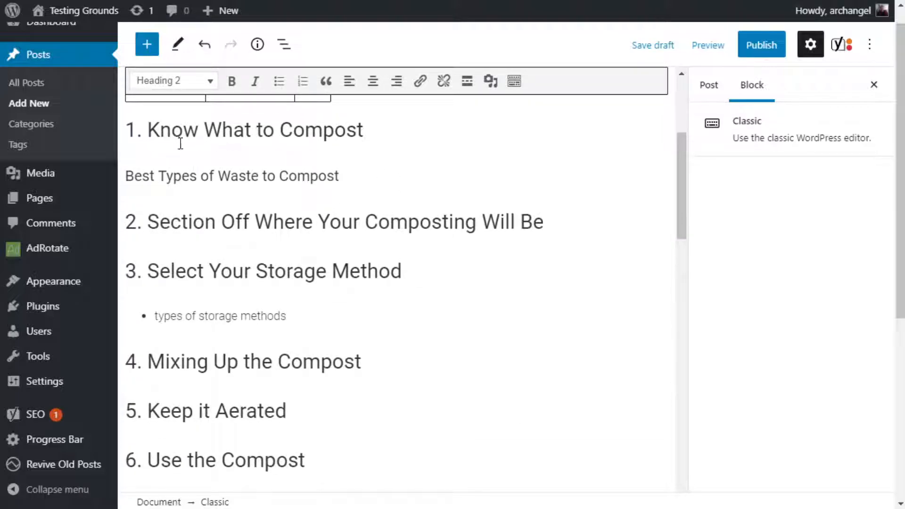
{"action": "scroll", "coordinate": [272, 242], "scroll_direction": "down", "scroll_amount": 4}
{"action": "scroll", "coordinate": [272, 243], "scroll_direction": "down", "scroll_amount": 2}
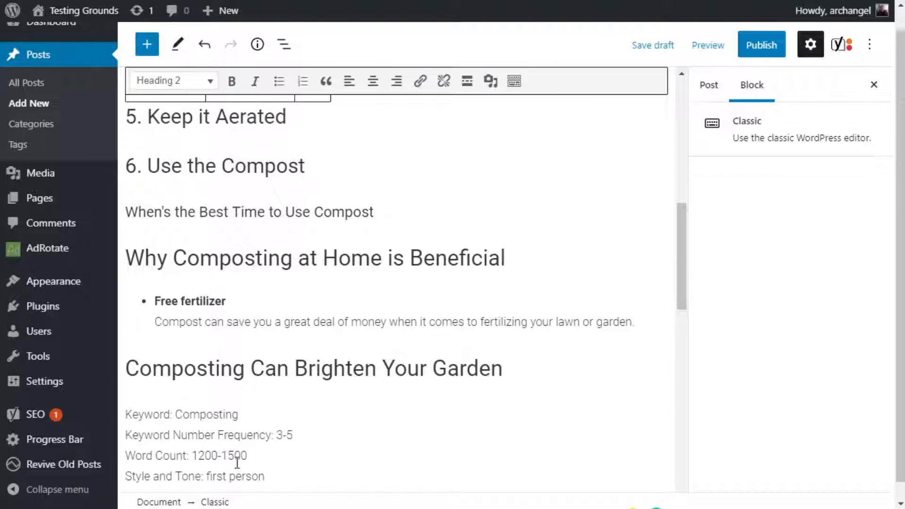
{"action": "left_click", "coordinate": [252, 456]}
{"action": "scroll", "coordinate": [382, 281], "scroll_direction": "up", "scroll_amount": 10}
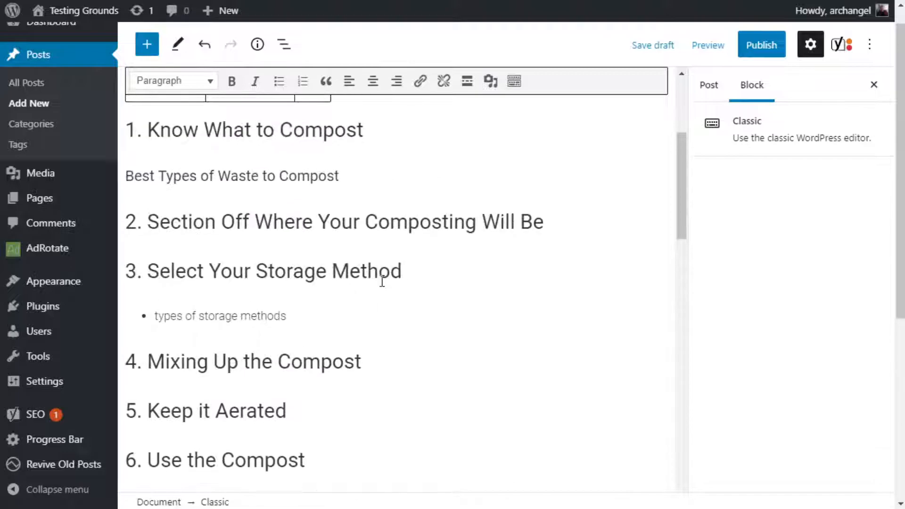
Examine the home-composting benefits and garden sections, and reread the outline from the post title down.
{"action": "scroll", "coordinate": [382, 278], "scroll_direction": "down", "scroll_amount": 6}
{"action": "scroll", "coordinate": [392, 316], "scroll_direction": "down", "scroll_amount": 3}
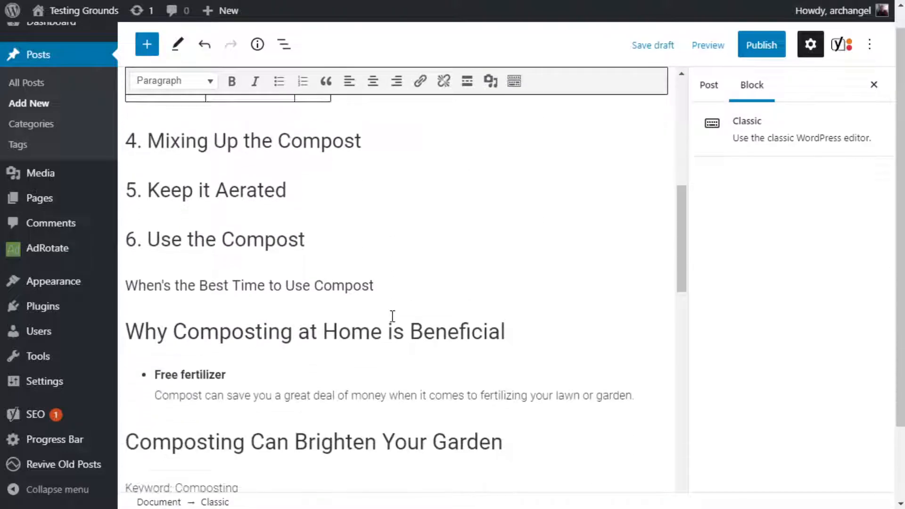
{"action": "scroll", "coordinate": [392, 315], "scroll_direction": "down", "scroll_amount": 2}
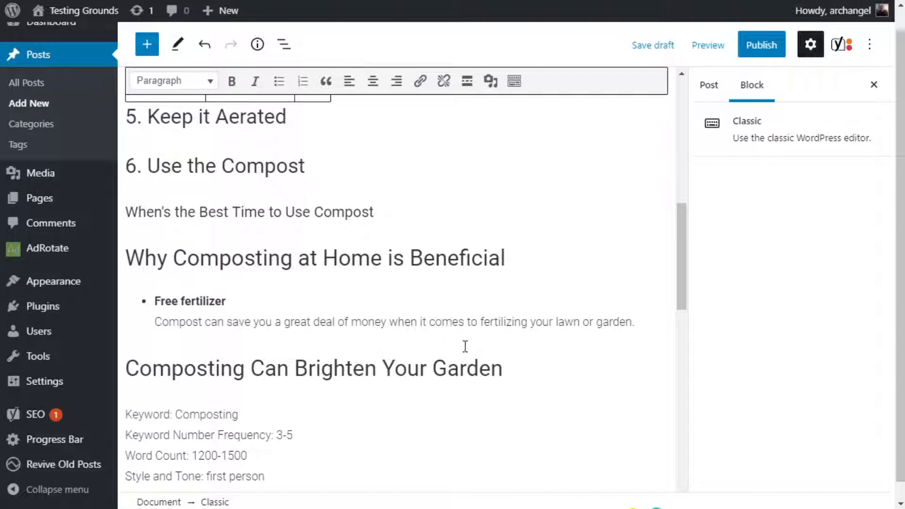
{"action": "left_click", "coordinate": [511, 369]}
{"action": "scroll", "coordinate": [487, 348], "scroll_direction": "up", "scroll_amount": 5}
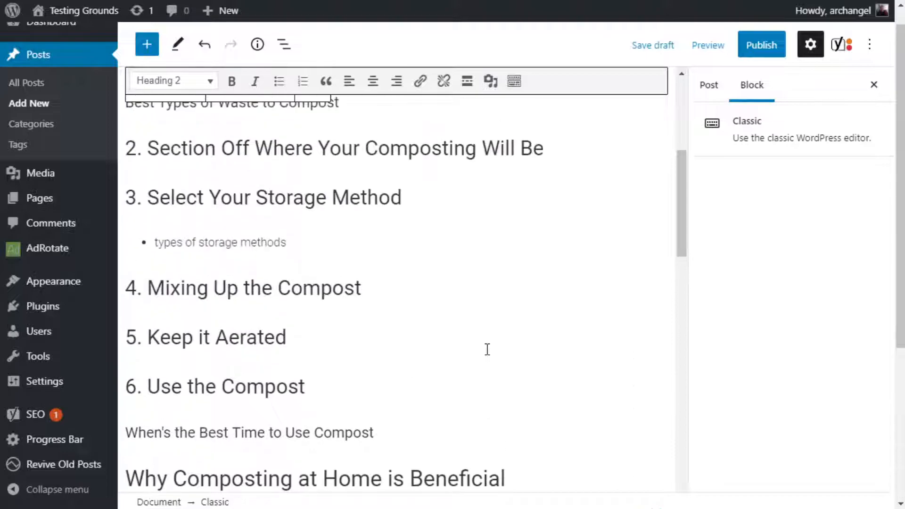
{"action": "scroll", "coordinate": [487, 349], "scroll_direction": "down", "scroll_amount": 5}
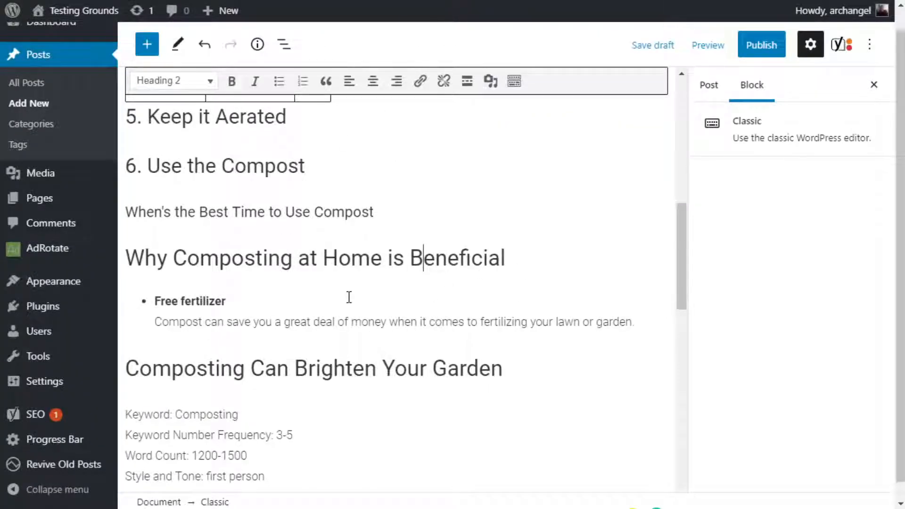
{"action": "left_click", "coordinate": [518, 263]}
{"action": "scroll", "coordinate": [391, 304], "scroll_direction": "up", "scroll_amount": 10}
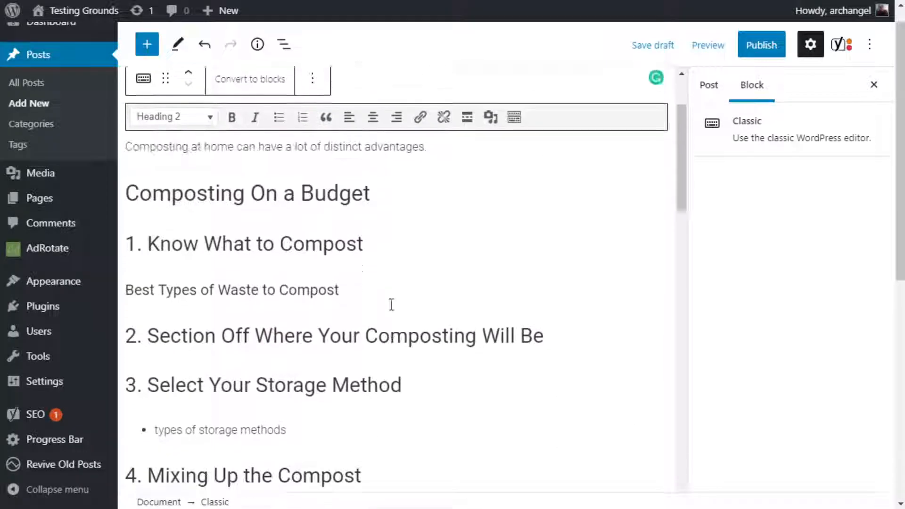
{"action": "scroll", "coordinate": [391, 303], "scroll_direction": "up", "scroll_amount": 10}
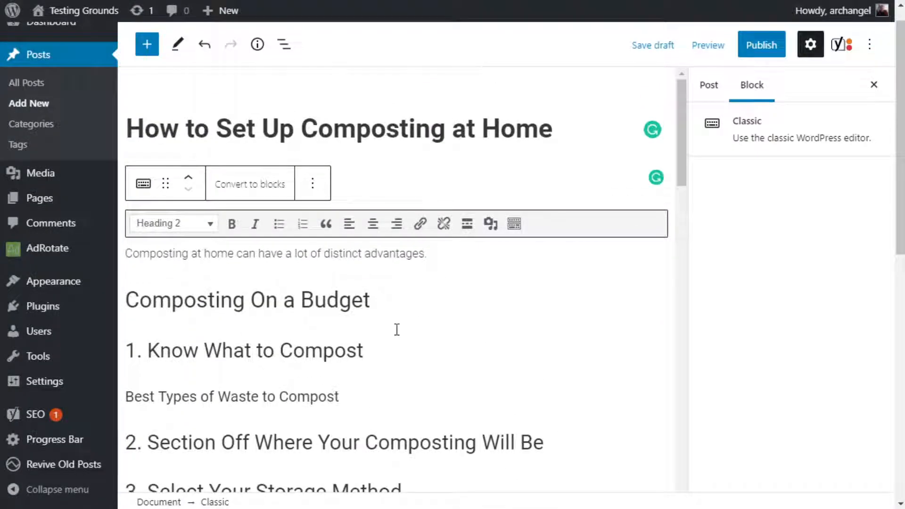
{"action": "scroll", "coordinate": [397, 329], "scroll_direction": "down", "scroll_amount": 5}
{"action": "scroll", "coordinate": [425, 202], "scroll_direction": "down", "scroll_amount": 1}
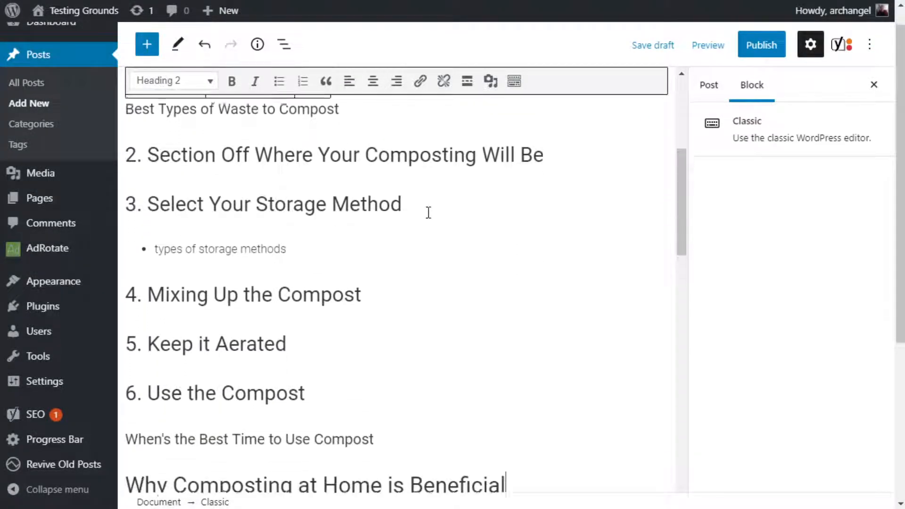
{"action": "scroll", "coordinate": [428, 213], "scroll_direction": "down", "scroll_amount": 2}
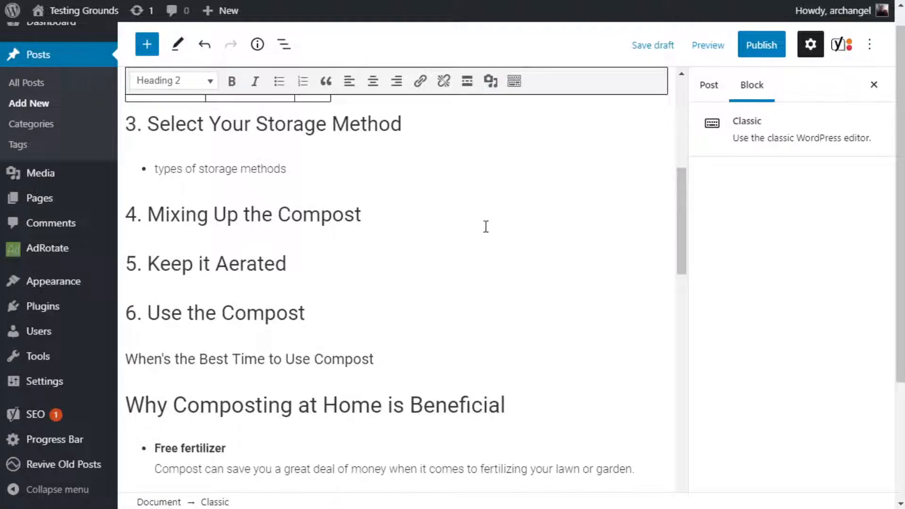
Switch the post to the code editor and look over the HTML tags of its headings, paragraphs and lists.
{"action": "left_click", "coordinate": [875, 45]}
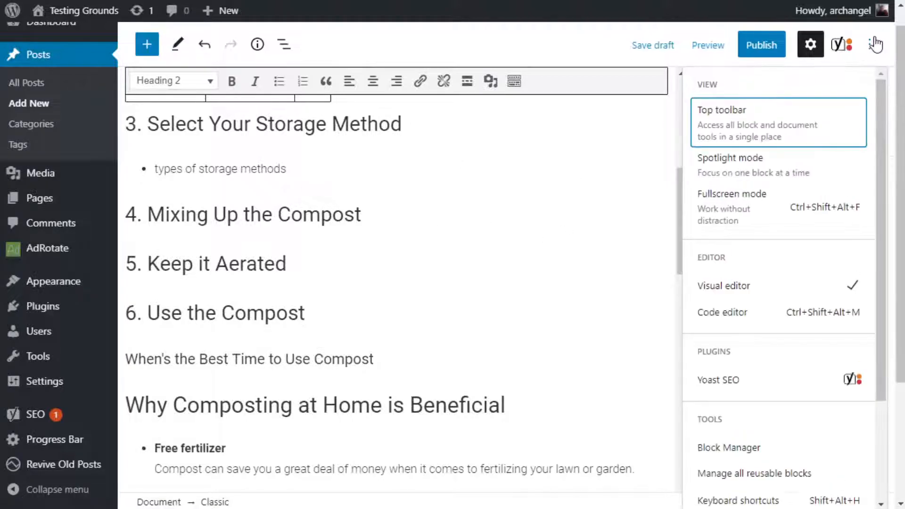
{"action": "left_click", "coordinate": [724, 317]}
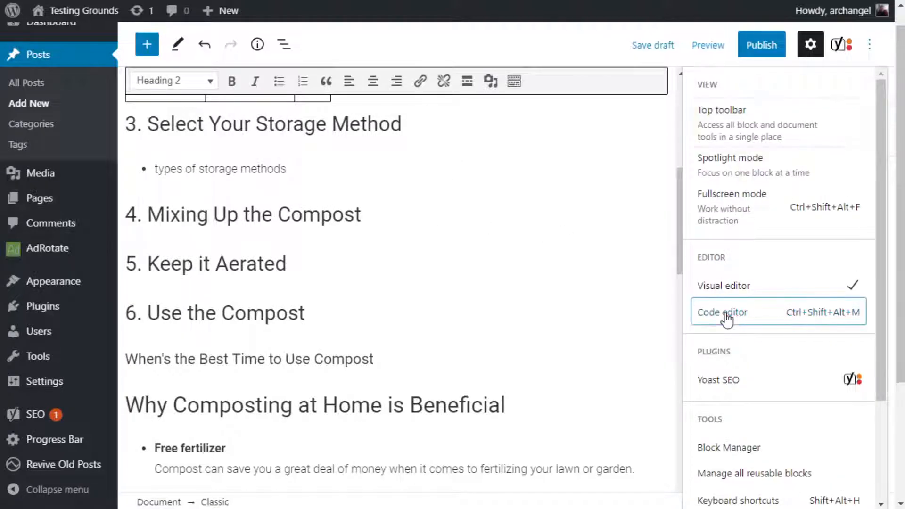
{"action": "scroll", "coordinate": [290, 296], "scroll_direction": "up", "scroll_amount": 5}
{"action": "scroll", "coordinate": [305, 241], "scroll_direction": "down", "scroll_amount": 5}
{"action": "scroll", "coordinate": [307, 311], "scroll_direction": "down", "scroll_amount": 3}
{"action": "scroll", "coordinate": [307, 308], "scroll_direction": "up", "scroll_amount": 8}
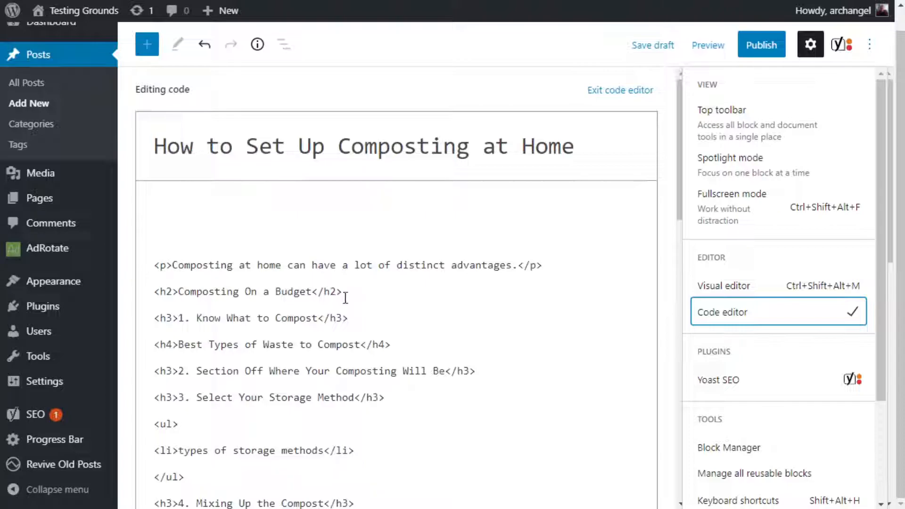
Examine the post's HTML code down to the article details, highlighting the closing and opening paragraph tags.
{"action": "scroll", "coordinate": [517, 365], "scroll_direction": "down", "scroll_amount": 5}
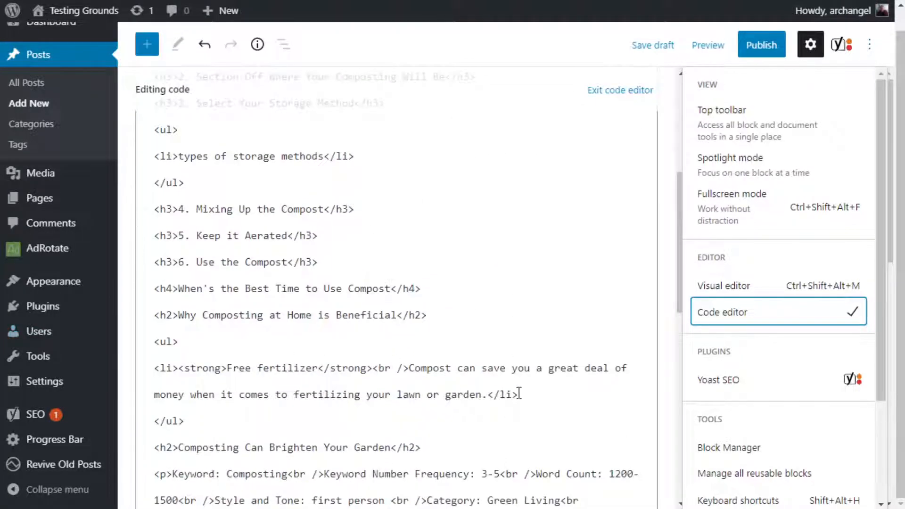
{"action": "scroll", "coordinate": [519, 393], "scroll_direction": "down", "scroll_amount": 3}
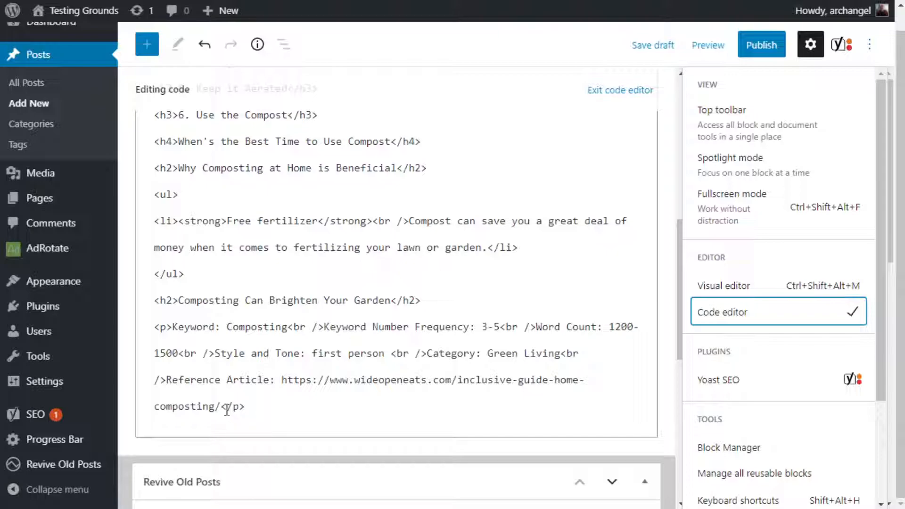
{"action": "mouse_move", "coordinate": [228, 408]}
{"action": "left_mouse_down"}
{"action": "mouse_move", "coordinate": [249, 408]}
{"action": "mouse_move", "coordinate": [225, 408]}
{"action": "left_mouse_up"}
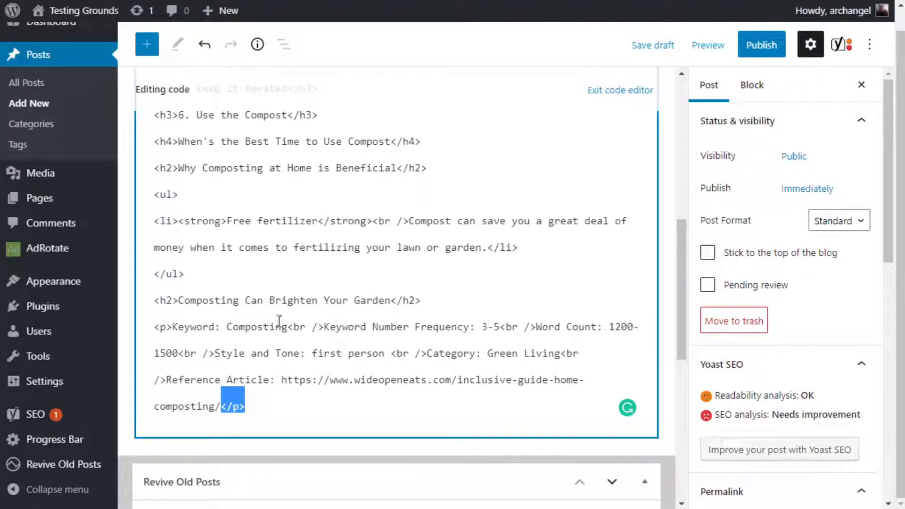
{"action": "left_click", "coordinate": [174, 326]}
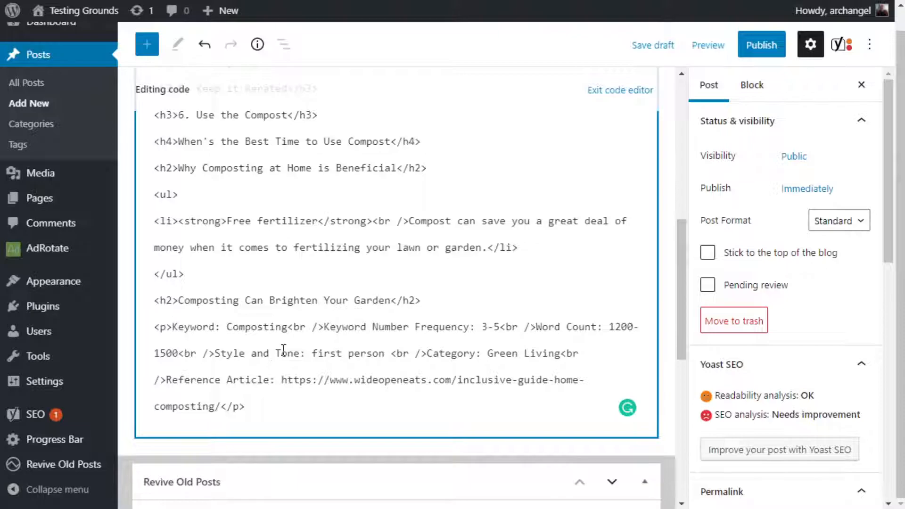
{"action": "scroll", "coordinate": [282, 349], "scroll_direction": "up", "scroll_amount": 10}
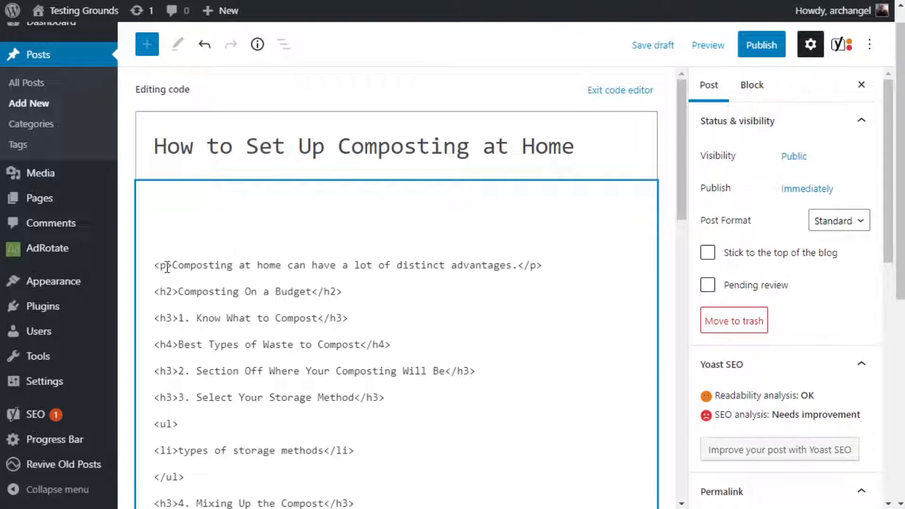
{"action": "left_click_drag", "start_coordinate": [172, 265], "coordinate": [159, 267]}
{"action": "left_click", "coordinate": [289, 365]}
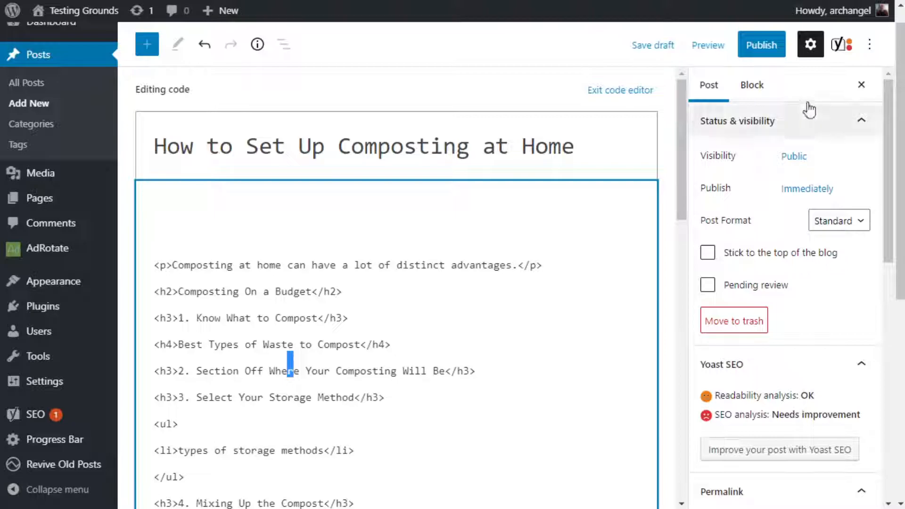
Switch the post back to the visual editor and look over its content down to the Yoast SEO readability analysis.
{"action": "left_click", "coordinate": [871, 47]}
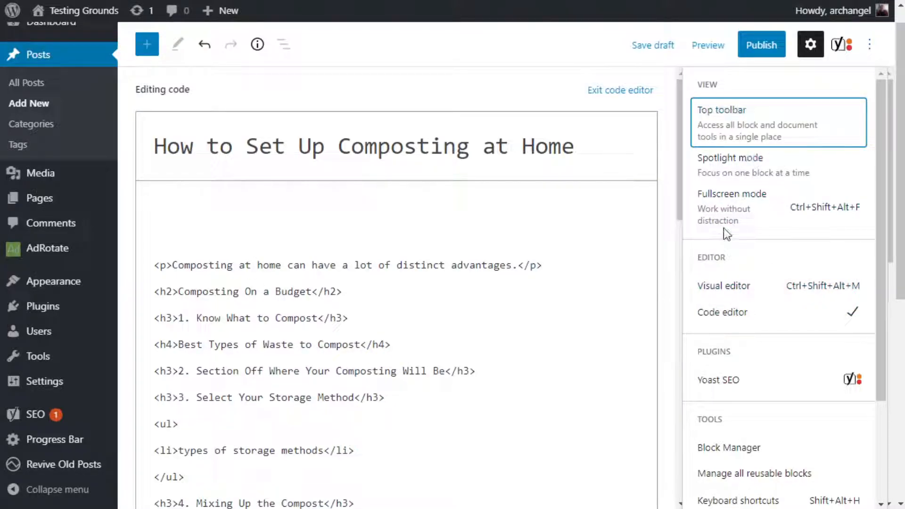
{"action": "left_click", "coordinate": [738, 287]}
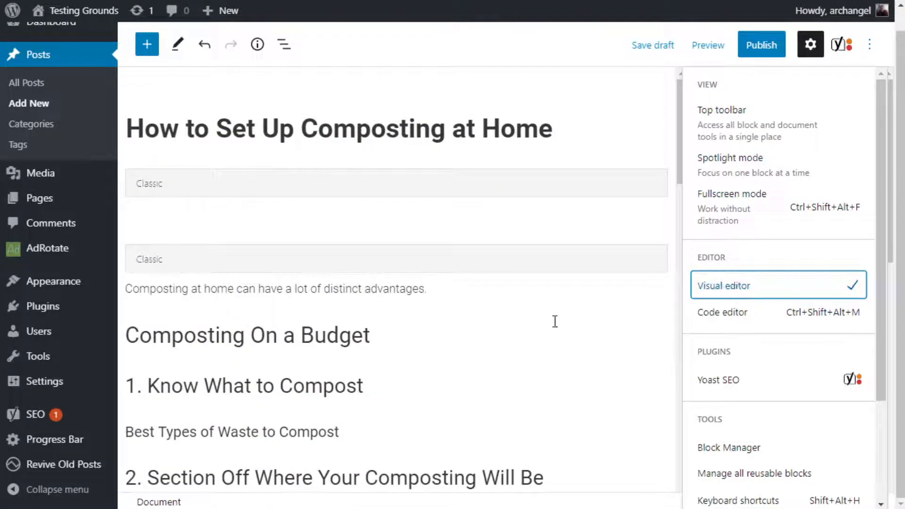
{"action": "scroll", "coordinate": [501, 388], "scroll_direction": "down", "scroll_amount": 7}
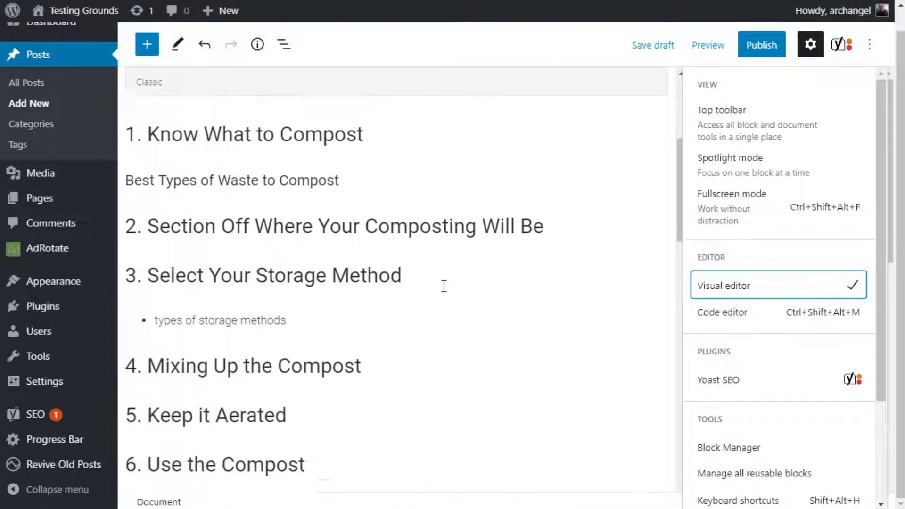
{"action": "scroll", "coordinate": [444, 286], "scroll_direction": "down", "scroll_amount": 3}
{"action": "left_click", "coordinate": [446, 285]}
{"action": "scroll", "coordinate": [408, 246], "scroll_direction": "down", "scroll_amount": 5}
{"action": "scroll", "coordinate": [367, 245], "scroll_direction": "up", "scroll_amount": 5}
{"action": "scroll", "coordinate": [348, 244], "scroll_direction": "down", "scroll_amount": 15}
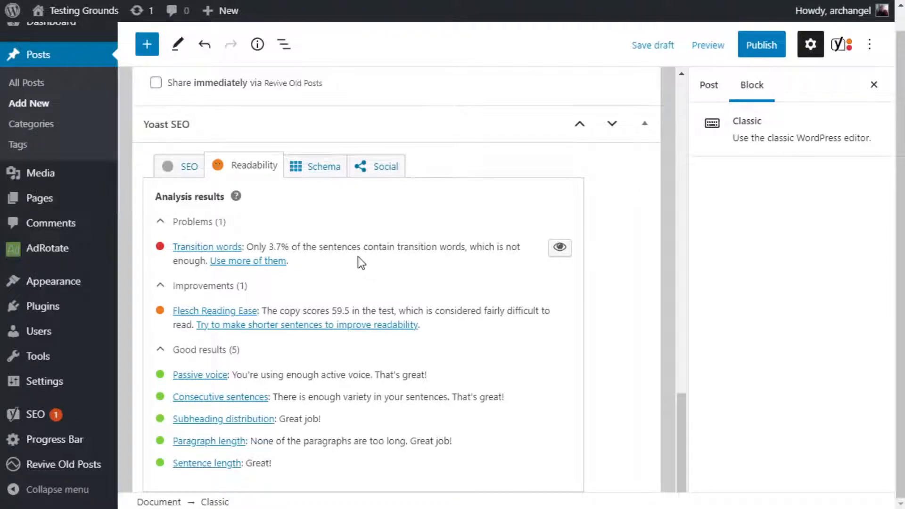
Review the outline from the Composting On a Budget section down to the article details and the reference article.
{"action": "scroll", "coordinate": [358, 256], "scroll_direction": "up", "scroll_amount": 12}
{"action": "scroll", "coordinate": [358, 256], "scroll_direction": "up", "scroll_amount": 3}
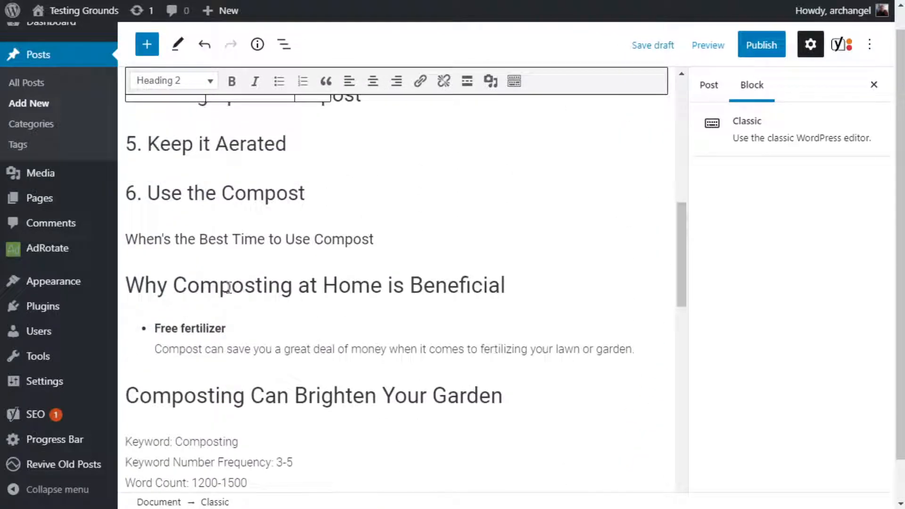
{"action": "scroll", "coordinate": [299, 358], "scroll_direction": "up", "scroll_amount": 3}
{"action": "scroll", "coordinate": [246, 357], "scroll_direction": "up", "scroll_amount": 6}
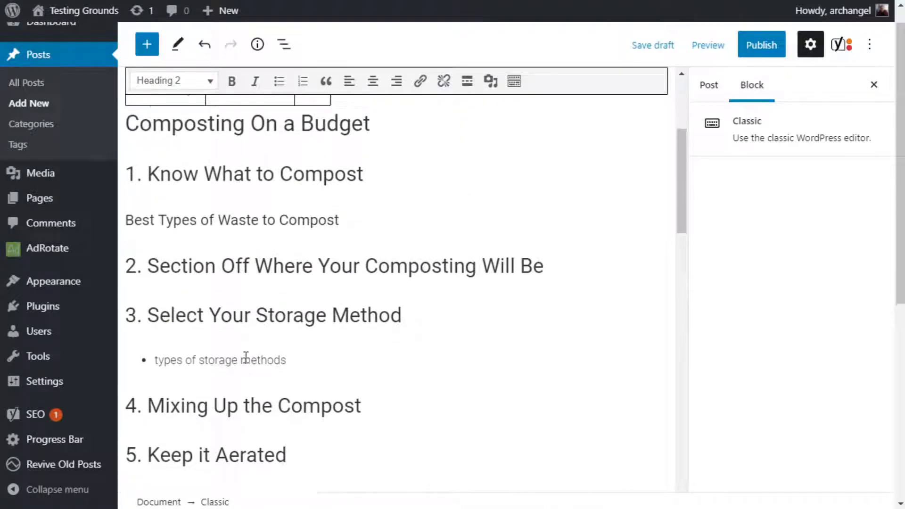
{"action": "scroll", "coordinate": [293, 274], "scroll_direction": "down", "scroll_amount": 6}
{"action": "scroll", "coordinate": [293, 273], "scroll_direction": "down", "scroll_amount": 6}
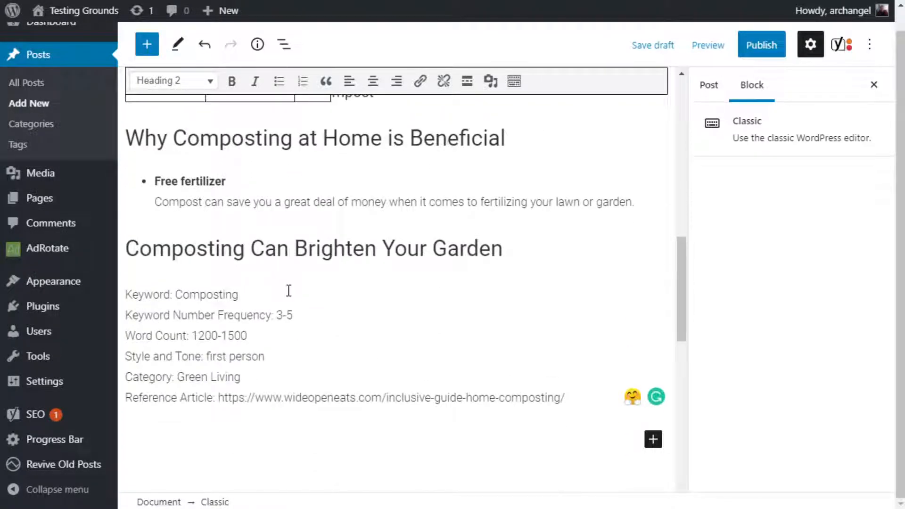
{"action": "scroll", "coordinate": [288, 291], "scroll_direction": "up", "scroll_amount": 3}
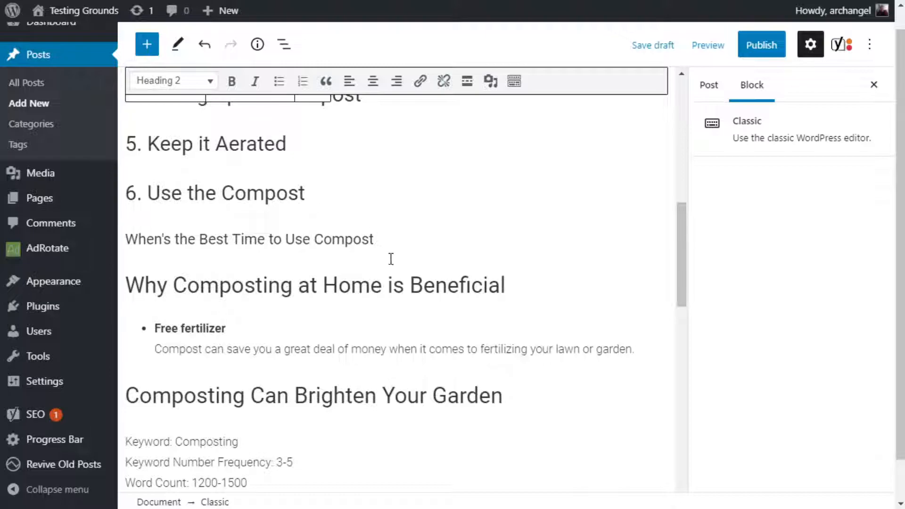
{"action": "scroll", "coordinate": [384, 365], "scroll_direction": "down", "scroll_amount": 3}
{"action": "scroll", "coordinate": [384, 364], "scroll_direction": "down", "scroll_amount": 5}
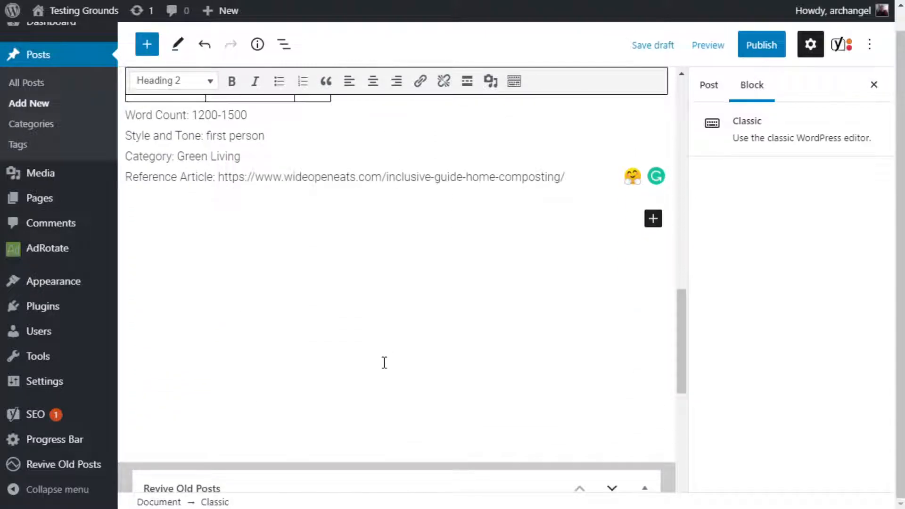
{"action": "scroll", "coordinate": [377, 345], "scroll_direction": "down", "scroll_amount": 3}
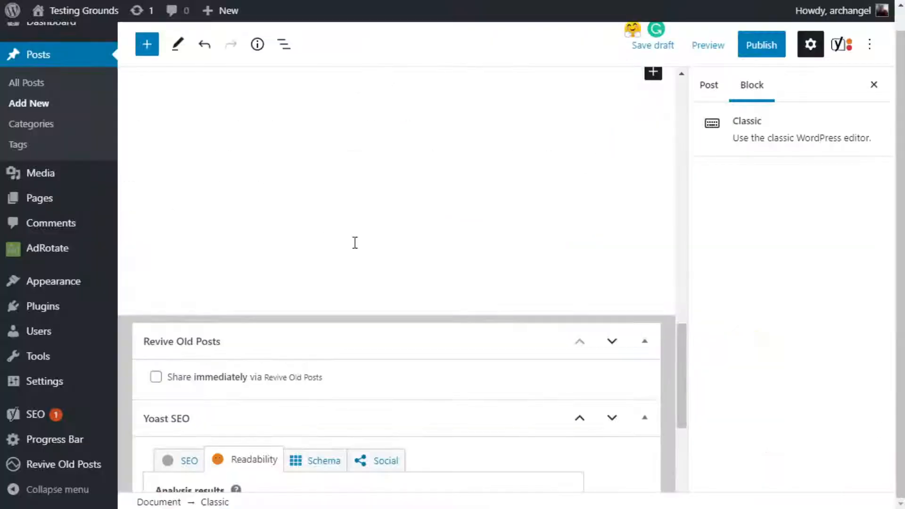
{"action": "scroll", "coordinate": [355, 243], "scroll_direction": "up", "scroll_amount": 6}
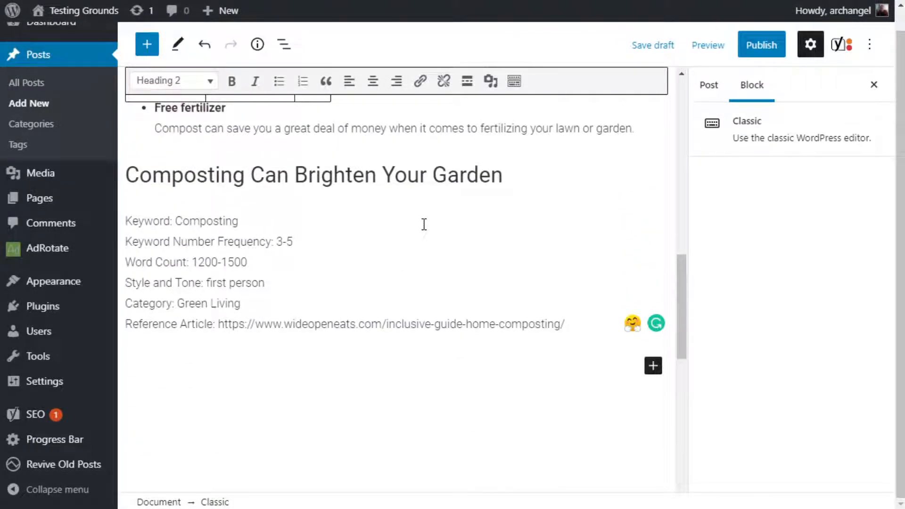
{"action": "scroll", "coordinate": [424, 224], "scroll_direction": "up", "scroll_amount": 9}
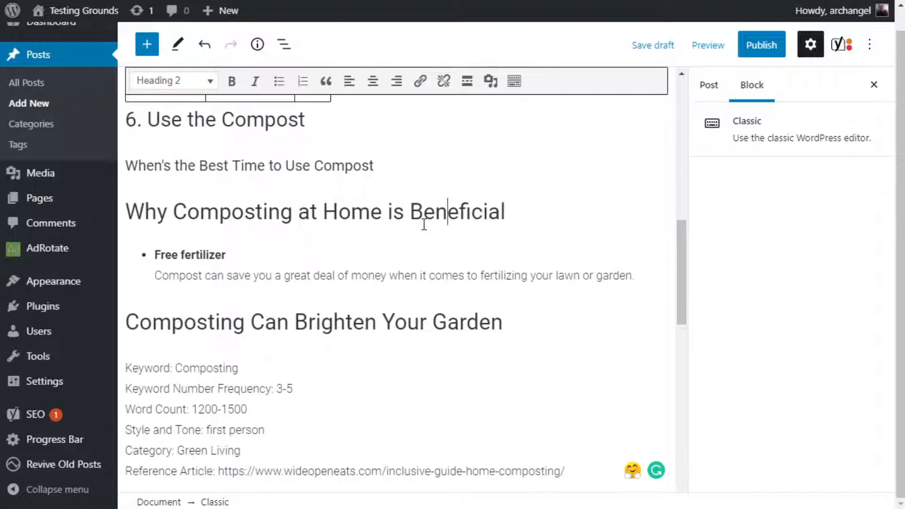
Check the Yoast SEO readability results for transition words, reading ease and sentence structure.
{"action": "scroll", "coordinate": [425, 226], "scroll_direction": "down", "scroll_amount": 13}
{"action": "scroll", "coordinate": [424, 226], "scroll_direction": "down", "scroll_amount": 7}
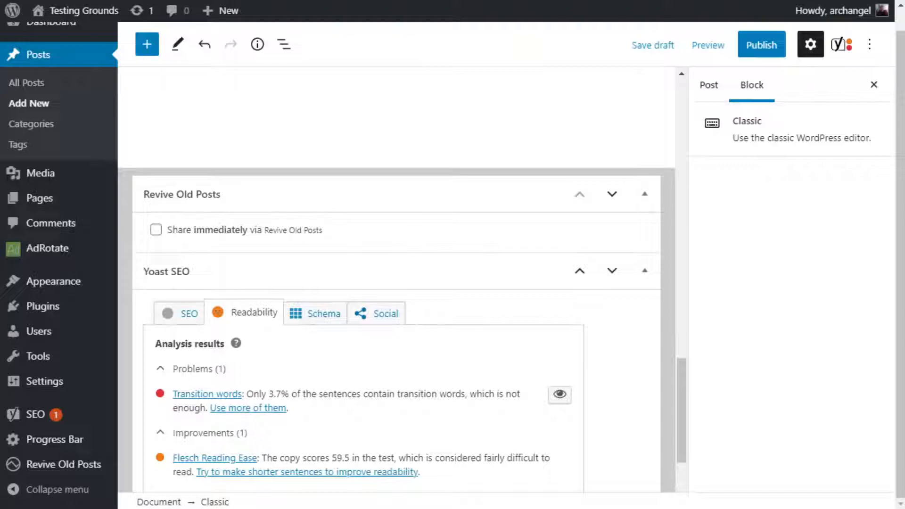
{"action": "scroll", "coordinate": [485, 265], "scroll_direction": "down", "scroll_amount": 2}
{"action": "scroll", "coordinate": [483, 266], "scroll_direction": "down", "scroll_amount": 1}
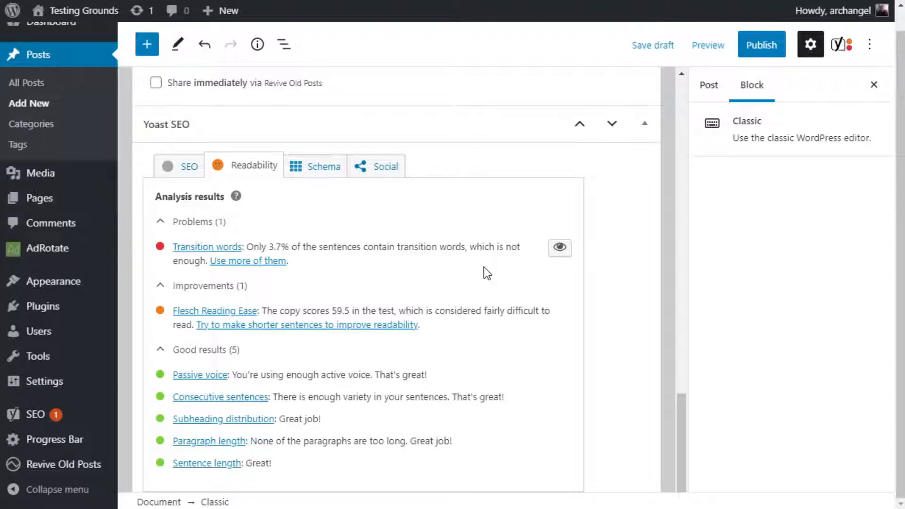
Reread the post from the closing sections and article details back up to its title and introduction.
{"action": "scroll", "coordinate": [484, 266], "scroll_direction": "up", "scroll_amount": 10}
{"action": "scroll", "coordinate": [485, 266], "scroll_direction": "up", "scroll_amount": 5}
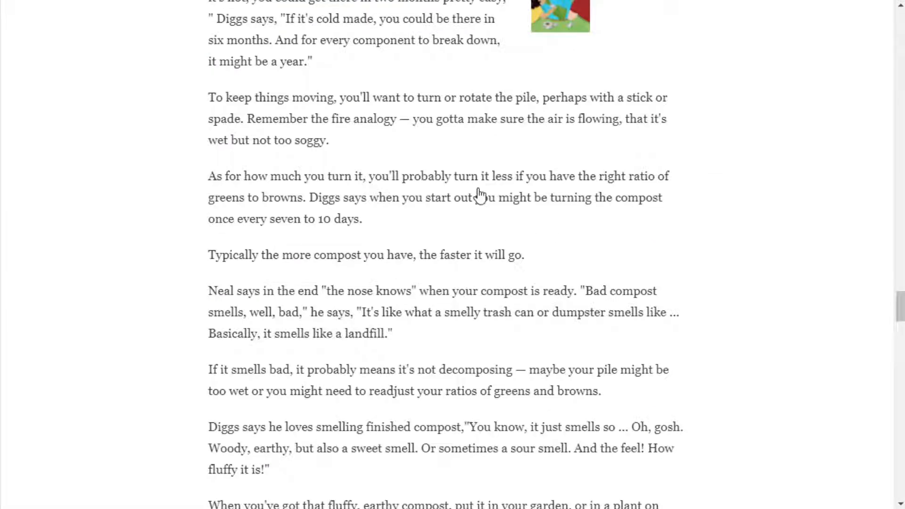
{"action": "scroll", "coordinate": [502, 287], "scroll_direction": "up", "scroll_amount": 8}
{"action": "scroll", "coordinate": [326, 349], "scroll_direction": "down", "scroll_amount": 5}
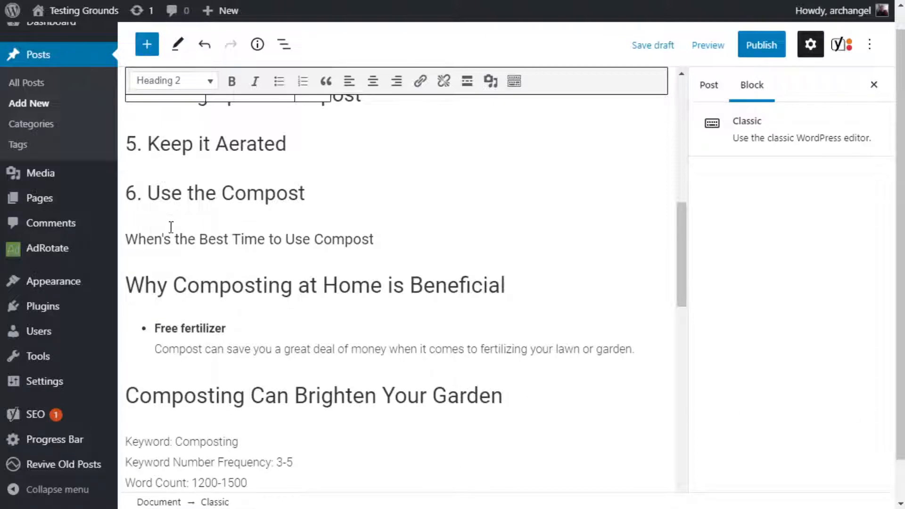
{"action": "scroll", "coordinate": [500, 313], "scroll_direction": "down", "scroll_amount": 3}
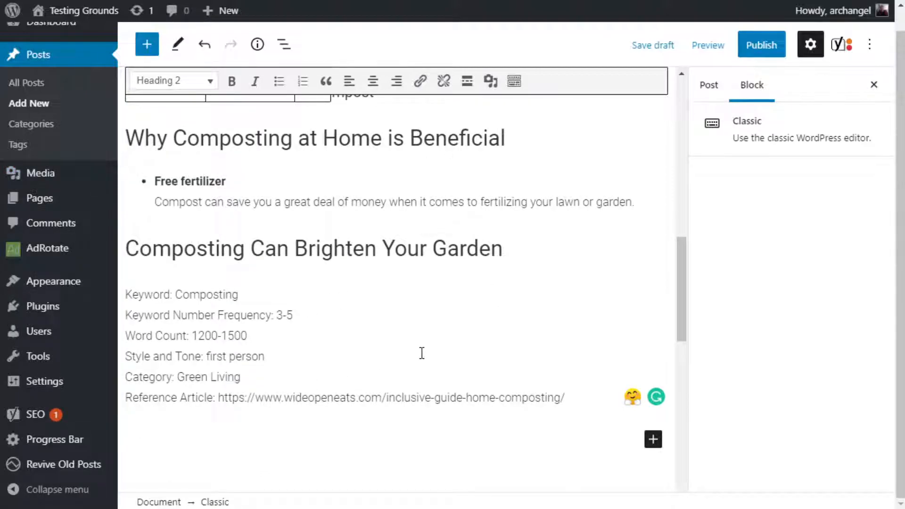
{"action": "scroll", "coordinate": [420, 353], "scroll_direction": "up", "scroll_amount": 10}
{"action": "scroll", "coordinate": [408, 356], "scroll_direction": "up", "scroll_amount": 4}
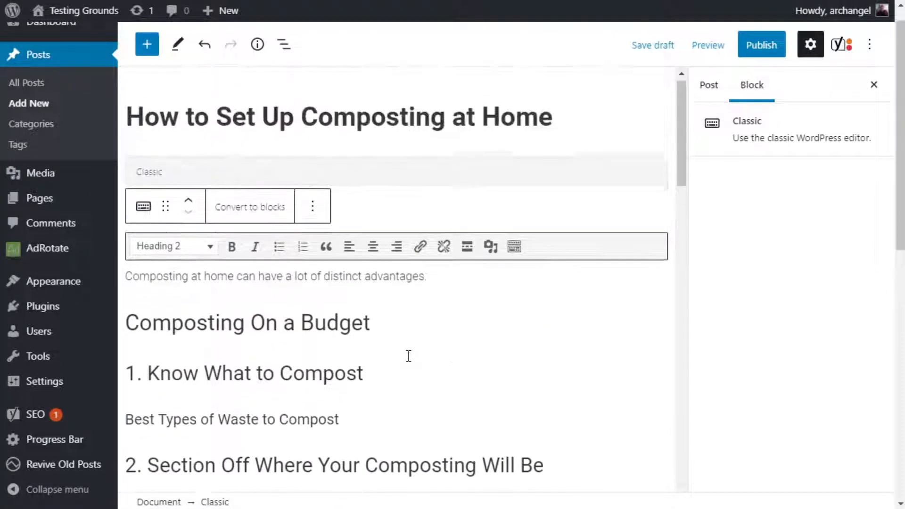
{"action": "scroll", "coordinate": [408, 355], "scroll_direction": "down", "scroll_amount": 5}
{"action": "scroll", "coordinate": [407, 354], "scroll_direction": "up", "scroll_amount": 1}
{"action": "scroll", "coordinate": [407, 354], "scroll_direction": "up", "scroll_amount": 1}
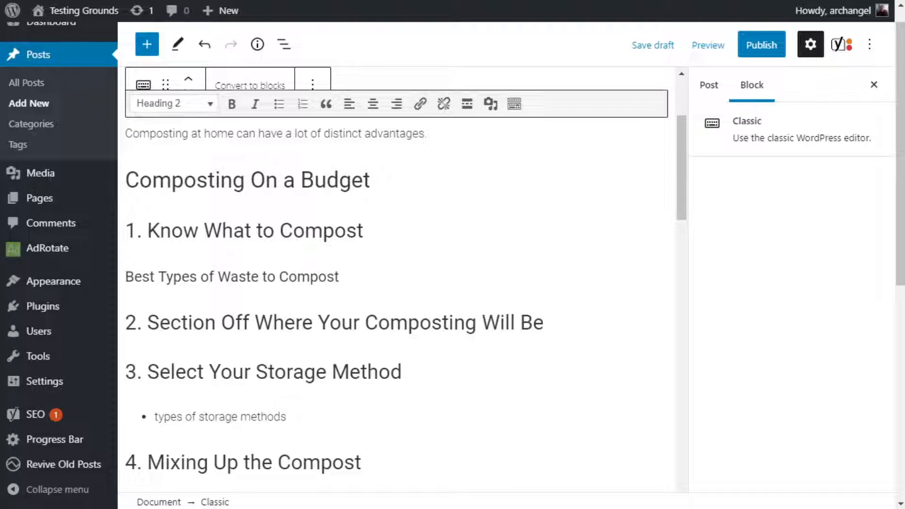
Place the cursor at the end of the introduction sentence and look over the numbered subheadings below it.
{"action": "left_click", "coordinate": [477, 130]}
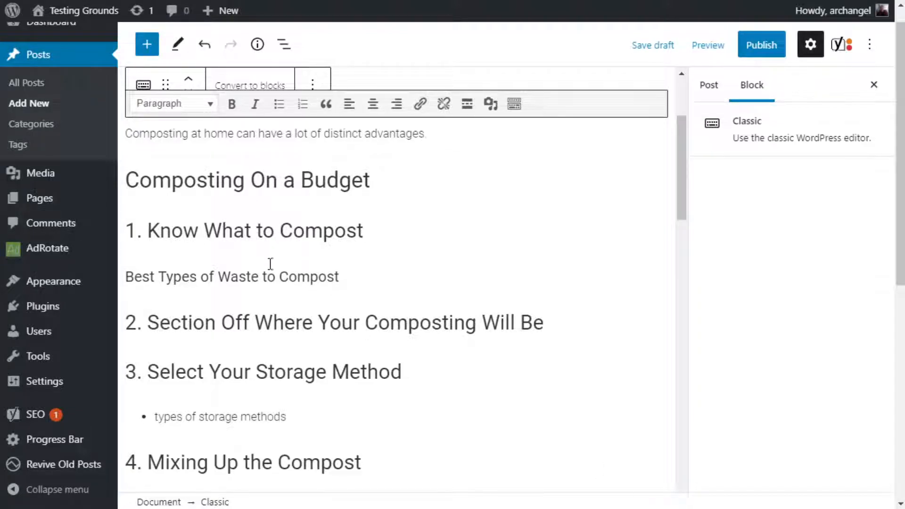
{"action": "scroll", "coordinate": [444, 242], "scroll_direction": "down", "scroll_amount": 7}
{"action": "scroll", "coordinate": [445, 242], "scroll_direction": "down", "scroll_amount": 3}
{"action": "scroll", "coordinate": [434, 174], "scroll_direction": "up", "scroll_amount": 7}
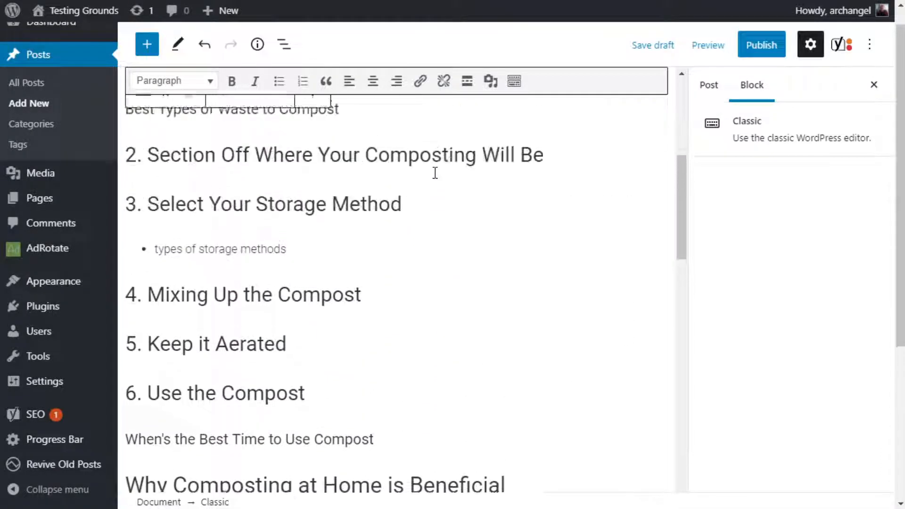
{"action": "scroll", "coordinate": [434, 173], "scroll_direction": "up", "scroll_amount": 7}
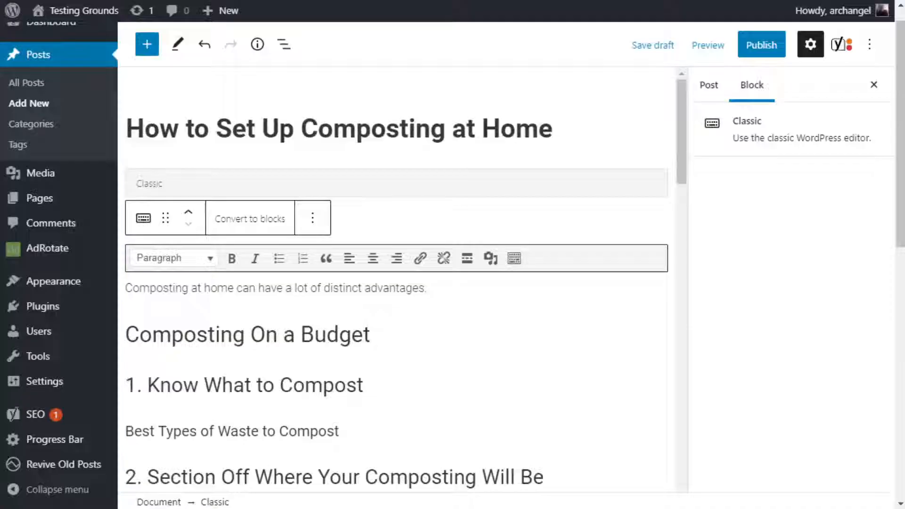
Highlight the Flesch Reading Ease score in the Yoast SEO readability analysis.
{"action": "scroll", "coordinate": [396, 283], "scroll_direction": "down", "scroll_amount": 20}
{"action": "scroll", "coordinate": [396, 283], "scroll_direction": "down", "scroll_amount": 1}
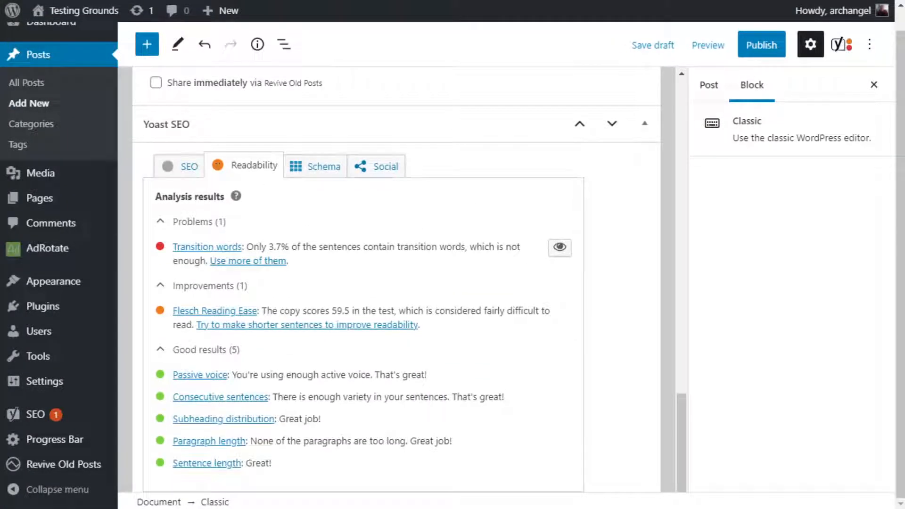
{"action": "left_click_drag", "start_coordinate": [331, 309], "coordinate": [350, 305]}
{"action": "left_click", "coordinate": [331, 304]}
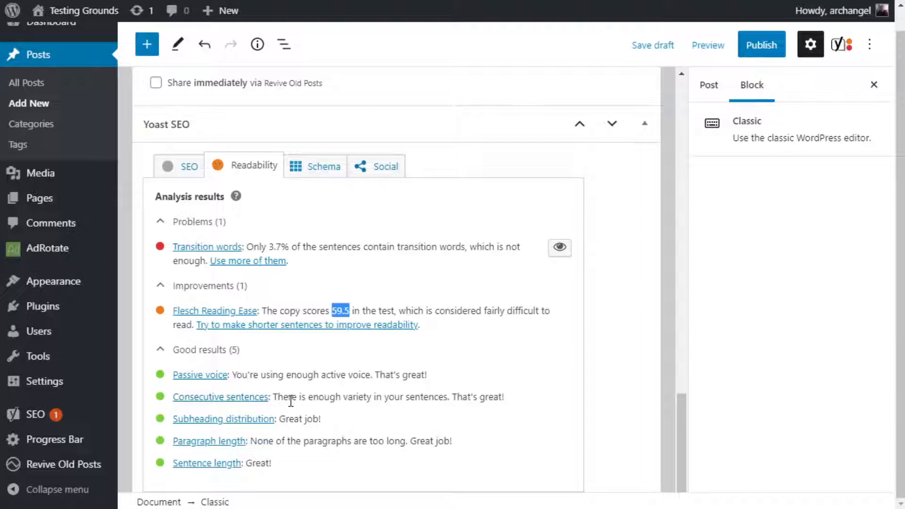
Highlight the Consecutive sentences and Subheading distribution feedback in the Yoast readability results.
{"action": "left_click_drag", "start_coordinate": [292, 397], "coordinate": [507, 399]}
{"action": "left_click", "coordinate": [505, 399]}
{"action": "left_click_drag", "start_coordinate": [455, 399], "coordinate": [503, 398]}
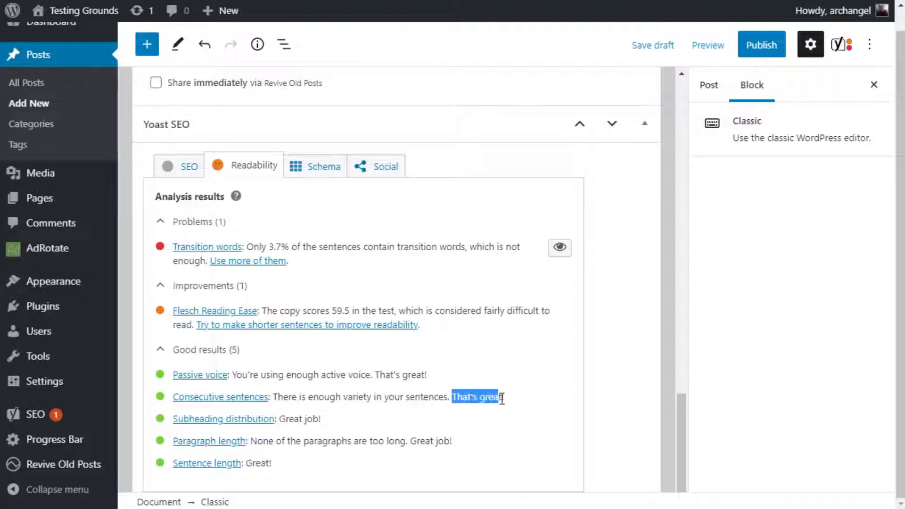
{"action": "left_click", "coordinate": [378, 406]}
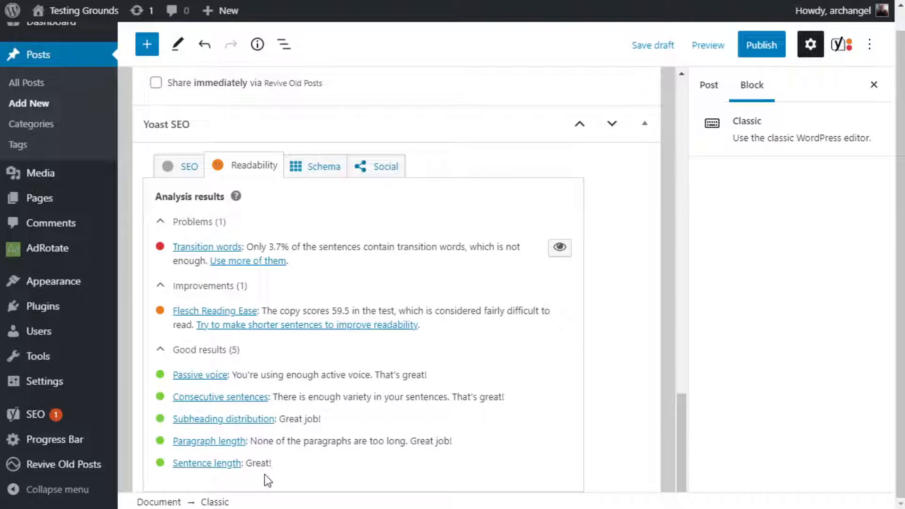
{"action": "left_click_drag", "start_coordinate": [279, 418], "coordinate": [329, 425]}
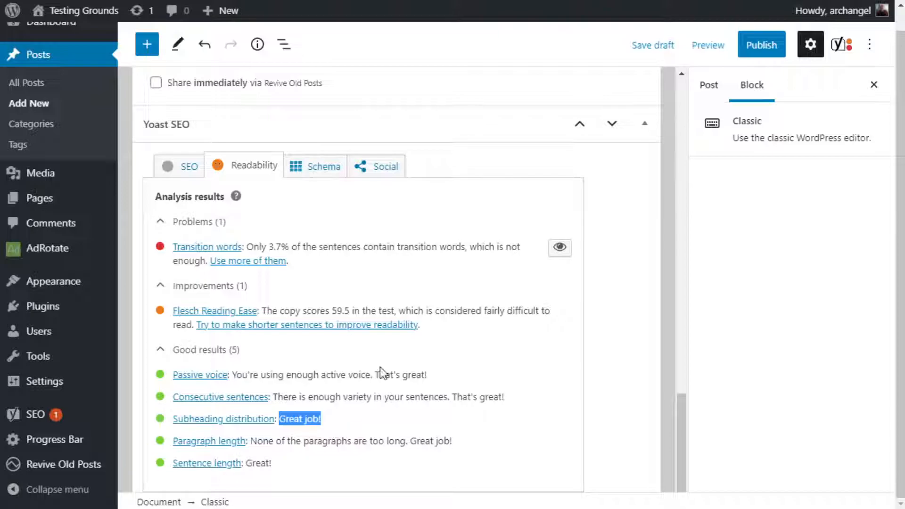
Review the post's heading structure from the introduction and numbered subheadings down to the article details.
{"action": "scroll", "coordinate": [377, 377], "scroll_direction": "up", "scroll_amount": 15}
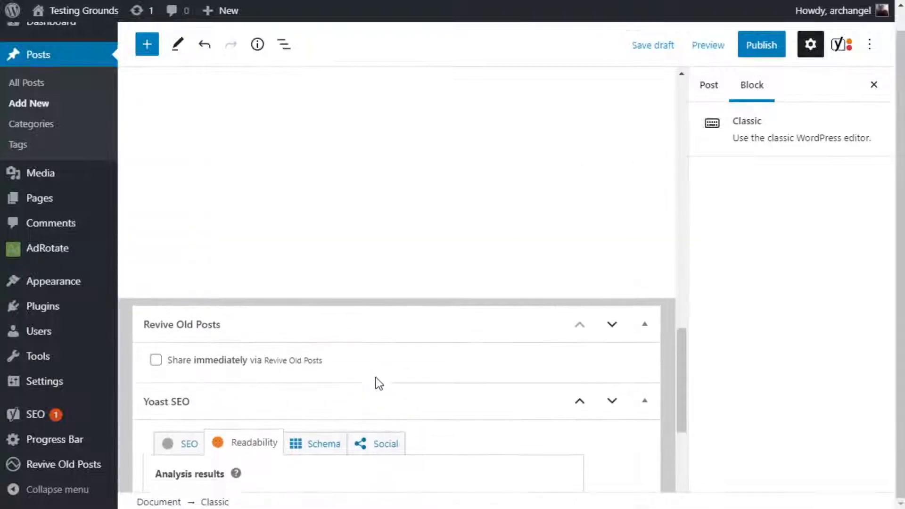
{"action": "scroll", "coordinate": [377, 377], "scroll_direction": "down", "scroll_amount": 6}
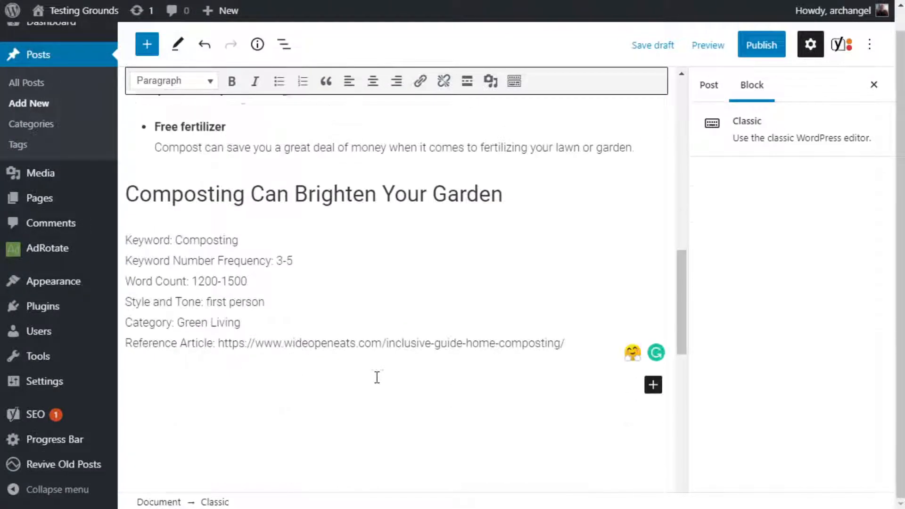
{"action": "scroll", "coordinate": [377, 377], "scroll_direction": "up", "scroll_amount": 6}
{"action": "scroll", "coordinate": [377, 377], "scroll_direction": "up", "scroll_amount": 9}
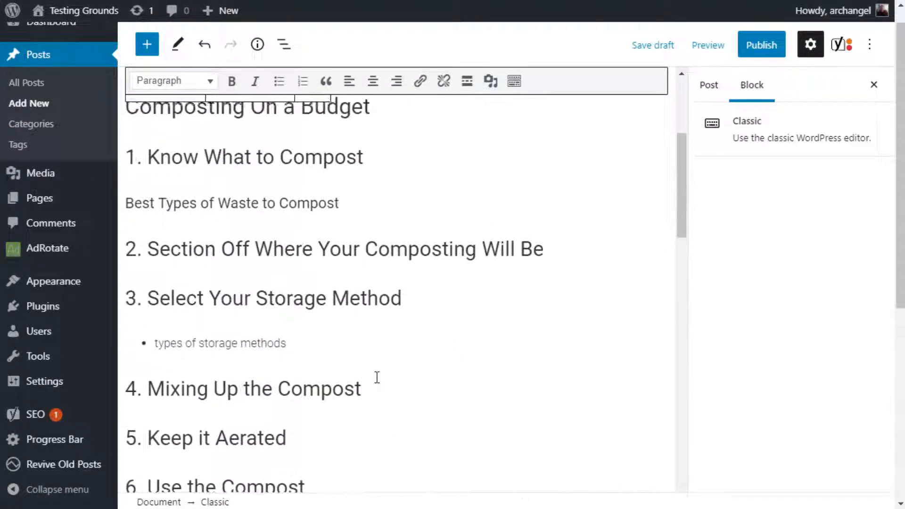
{"action": "scroll", "coordinate": [376, 378], "scroll_direction": "down", "scroll_amount": 6}
{"action": "scroll", "coordinate": [368, 382], "scroll_direction": "up", "scroll_amount": 5}
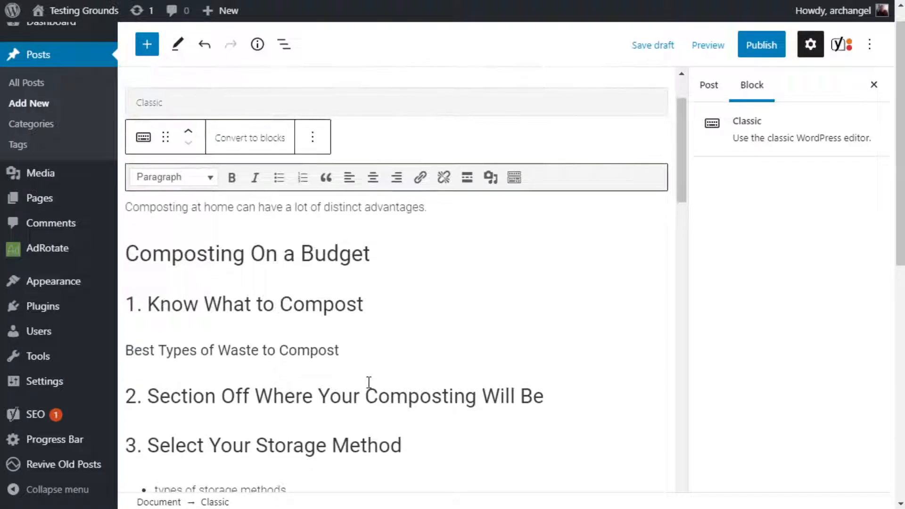
{"action": "scroll", "coordinate": [369, 382], "scroll_direction": "down", "scroll_amount": 8}
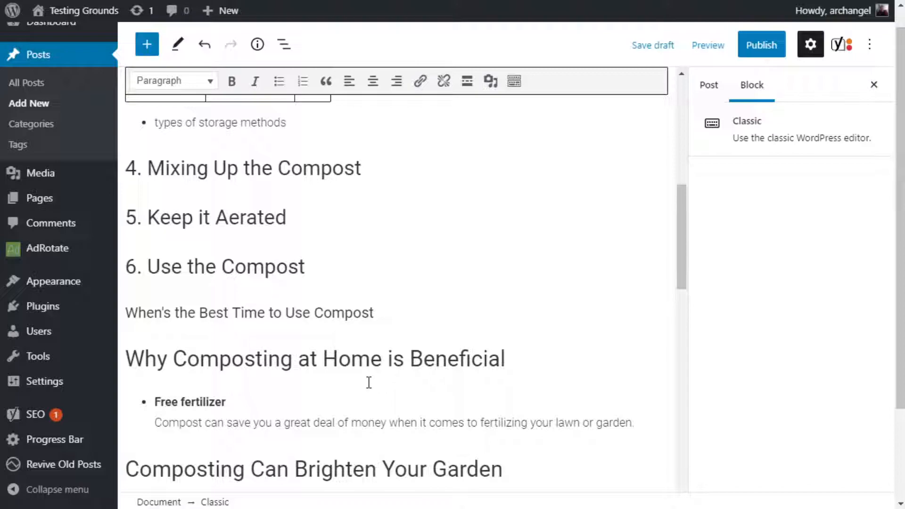
{"action": "scroll", "coordinate": [277, 291], "scroll_direction": "down", "scroll_amount": 4}
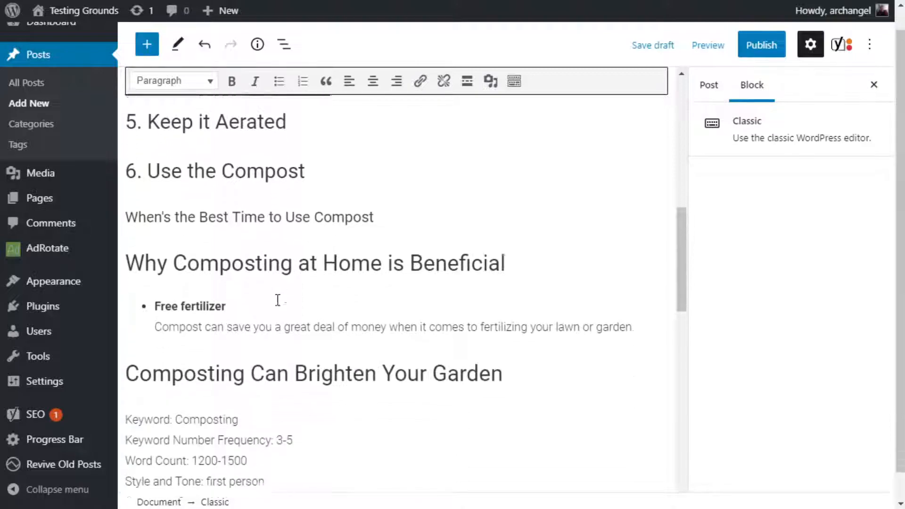
{"action": "scroll", "coordinate": [283, 299], "scroll_direction": "down", "scroll_amount": 1}
{"action": "scroll", "coordinate": [283, 299], "scroll_direction": "down", "scroll_amount": 4}
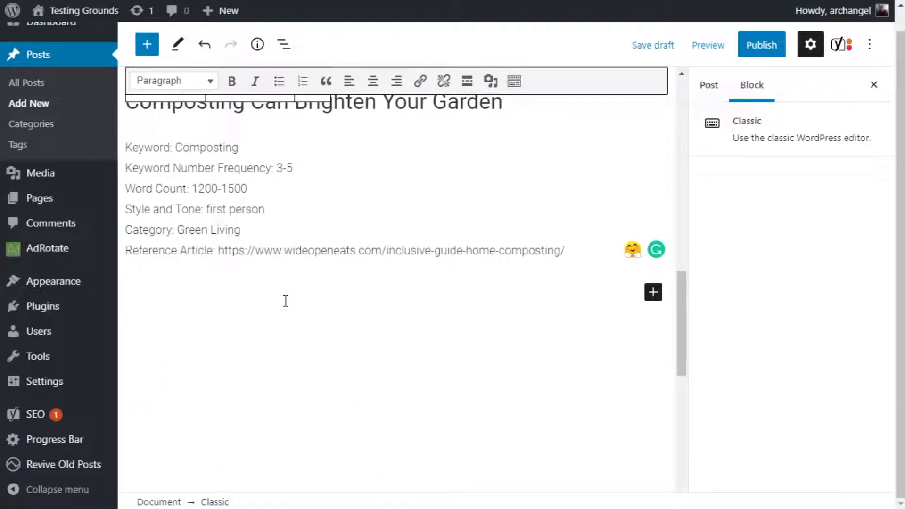
Compare the post's closing sections and article details with the Yoast readability results, ending at the numbered subheadings.
{"action": "scroll", "coordinate": [285, 301], "scroll_direction": "up", "scroll_amount": 3}
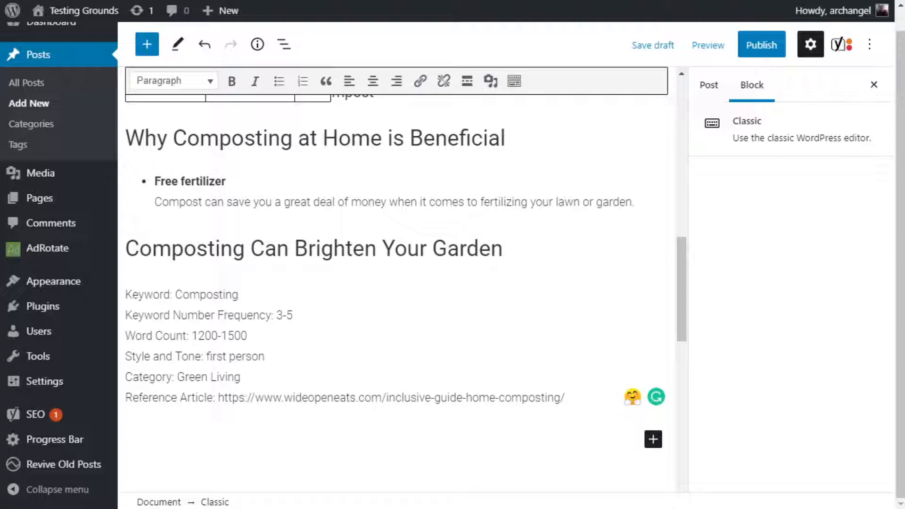
{"action": "scroll", "coordinate": [395, 283], "scroll_direction": "down", "scroll_amount": 5}
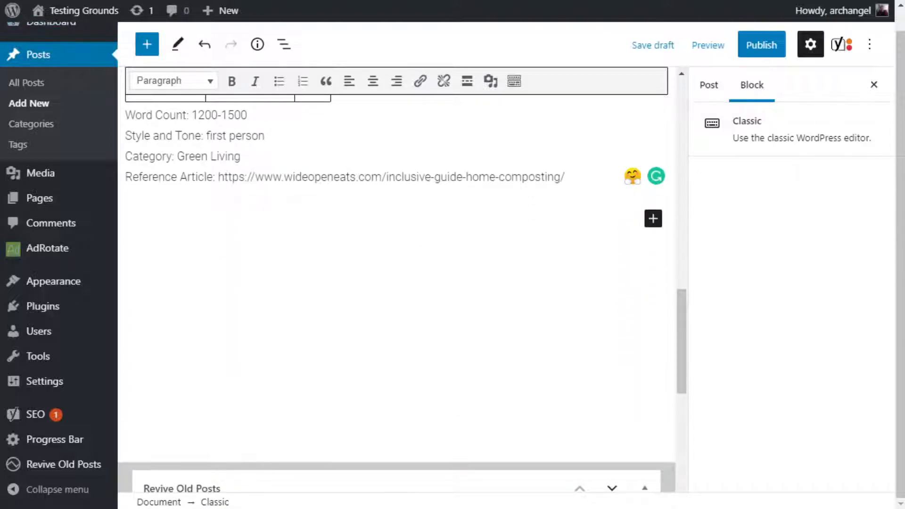
{"action": "scroll", "coordinate": [396, 282], "scroll_direction": "down", "scroll_amount": 9}
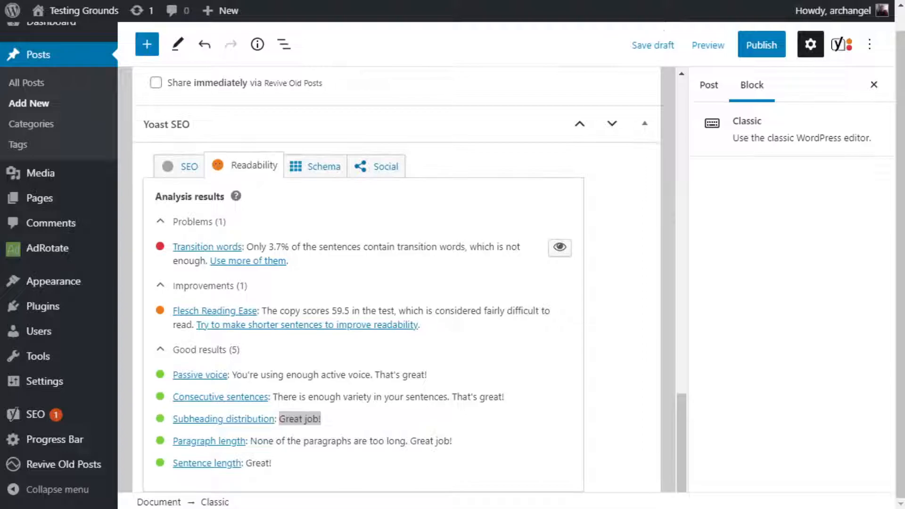
{"action": "scroll", "coordinate": [396, 283], "scroll_direction": "up", "scroll_amount": 12}
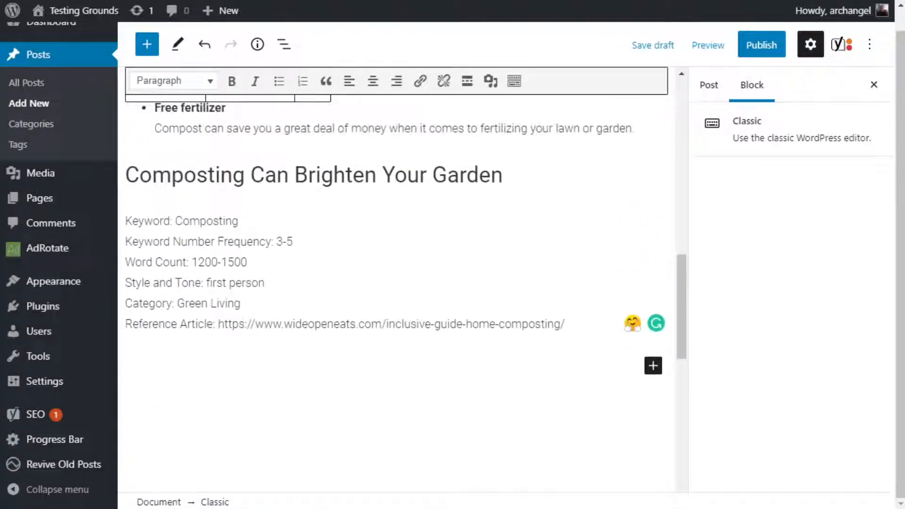
{"action": "scroll", "coordinate": [396, 283], "scroll_direction": "down", "scroll_amount": 3}
{"action": "scroll", "coordinate": [395, 283], "scroll_direction": "down", "scroll_amount": 5}
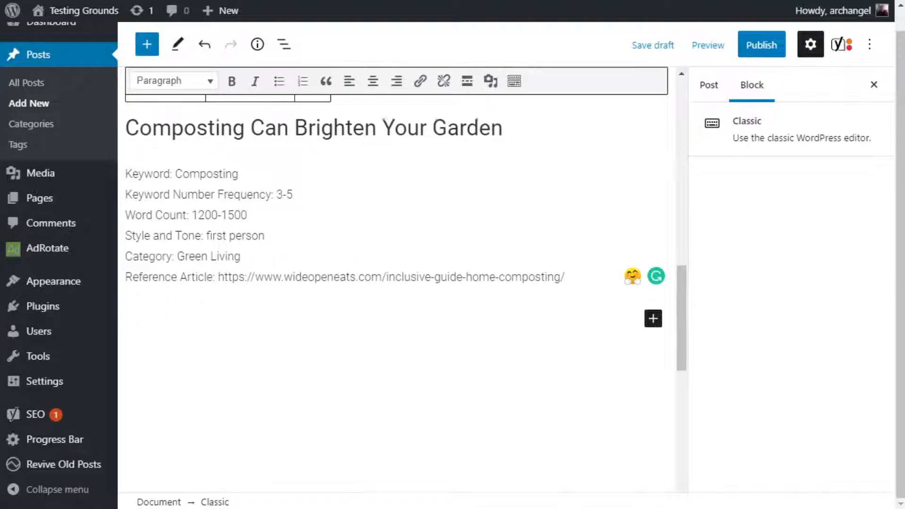
{"action": "scroll", "coordinate": [396, 283], "scroll_direction": "down", "scroll_amount": 3}
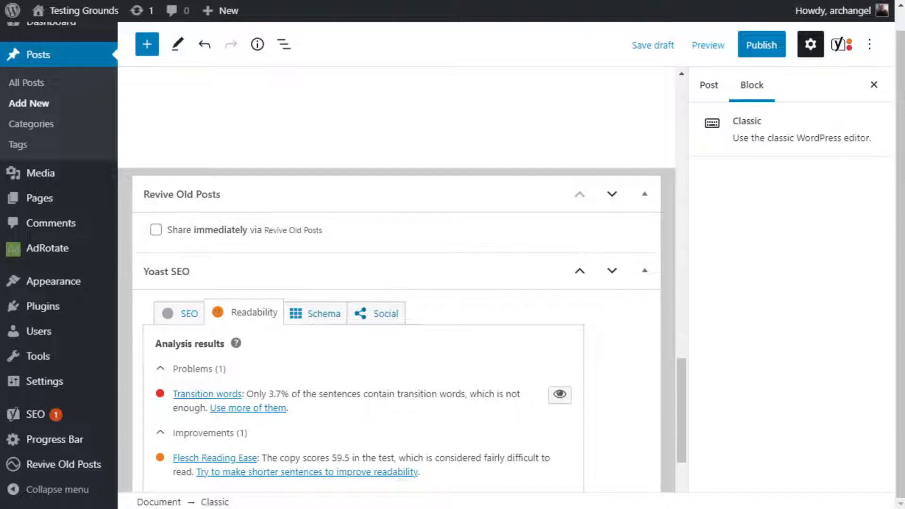
{"action": "scroll", "coordinate": [396, 283], "scroll_direction": "down", "scroll_amount": 3}
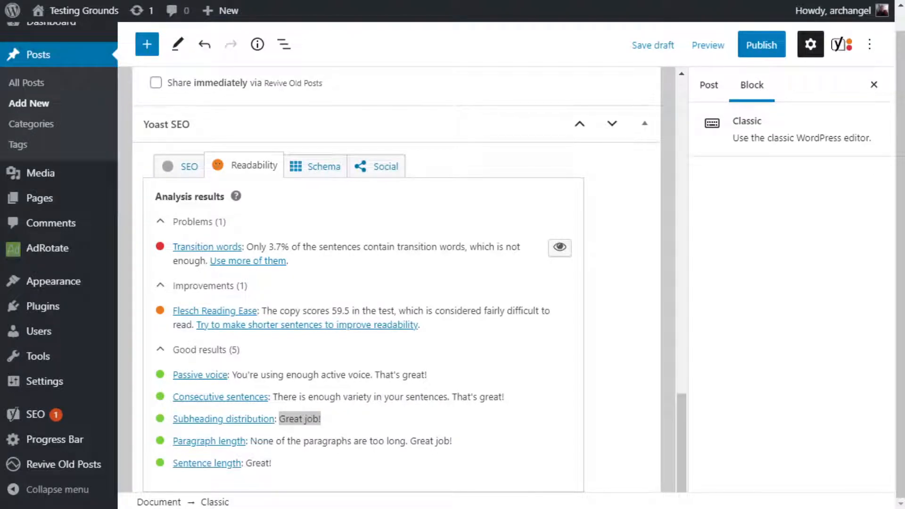
{"action": "scroll", "coordinate": [396, 283], "scroll_direction": "up", "scroll_amount": 10}
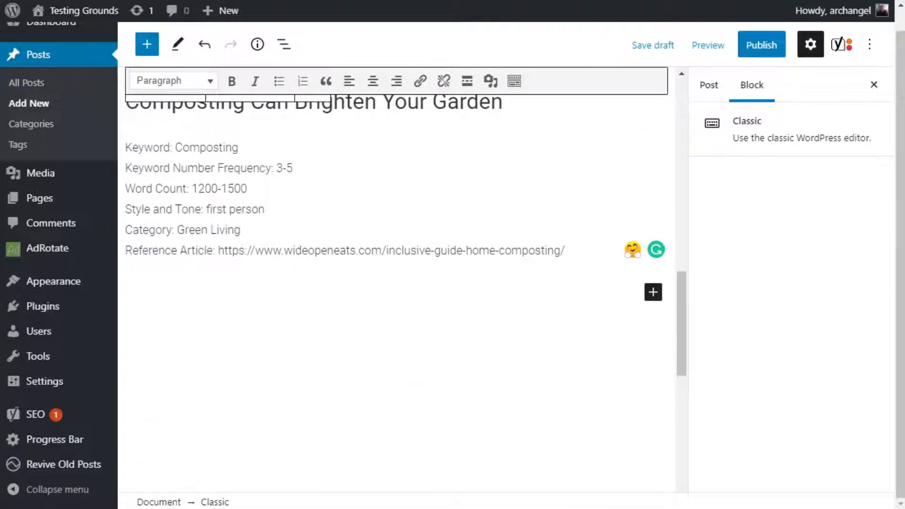
{"action": "scroll", "coordinate": [396, 283], "scroll_direction": "down", "scroll_amount": 10}
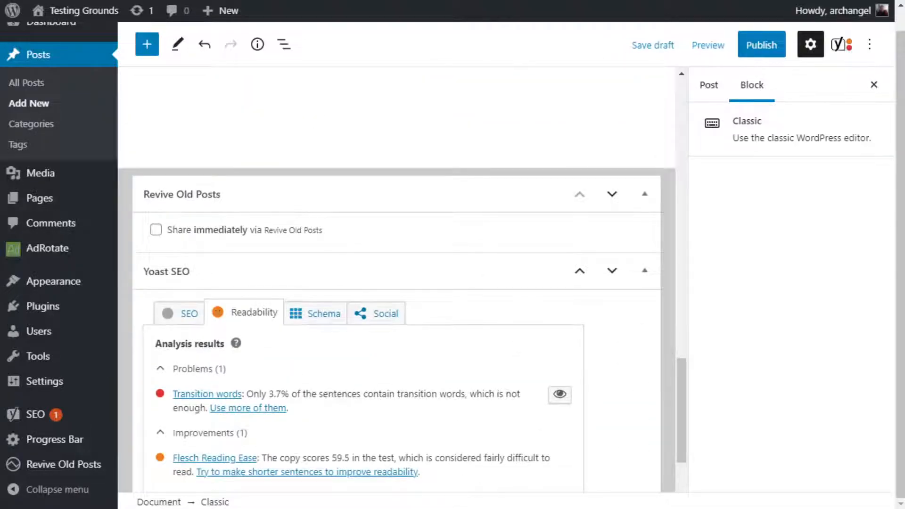
{"action": "scroll", "coordinate": [396, 282], "scroll_direction": "up", "scroll_amount": 6}
{"action": "scroll", "coordinate": [396, 283], "scroll_direction": "up", "scroll_amount": 8}
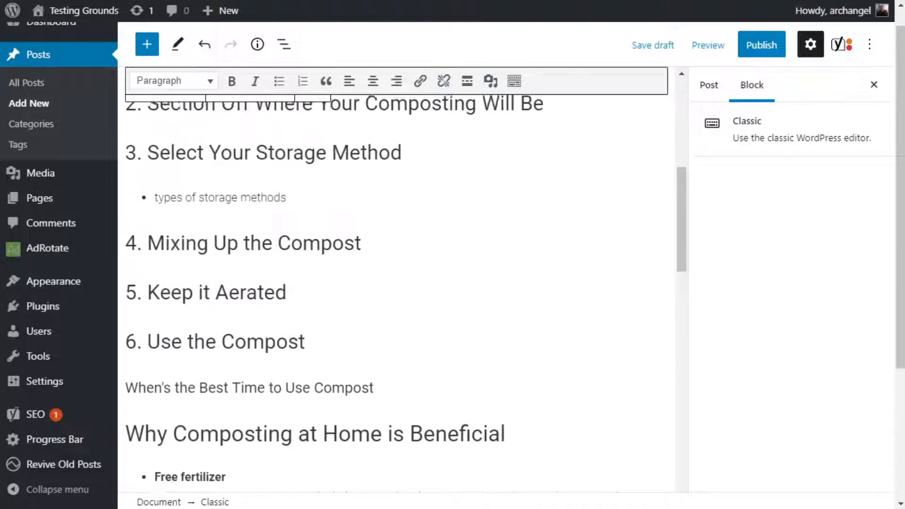
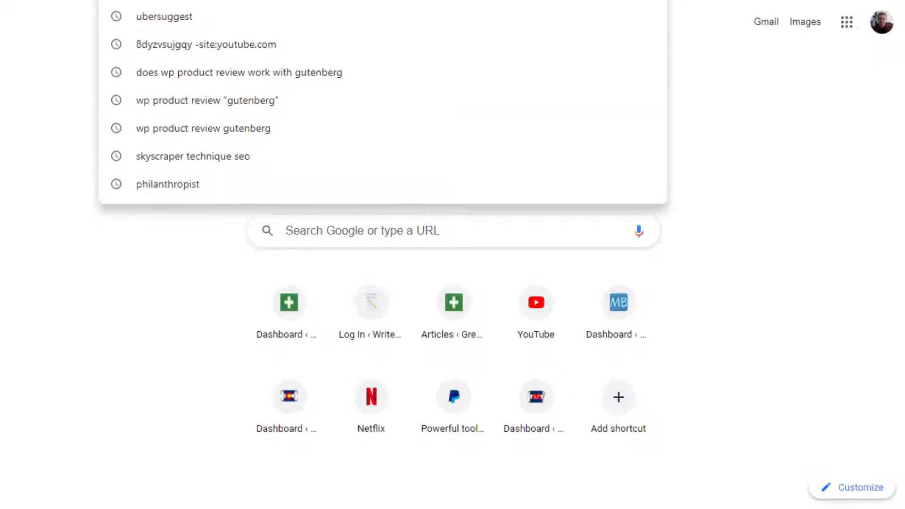
Search Google for "philanthropist" and review the global trend data for the keyword.
{"action": "left_click", "coordinate": [171, 183]}
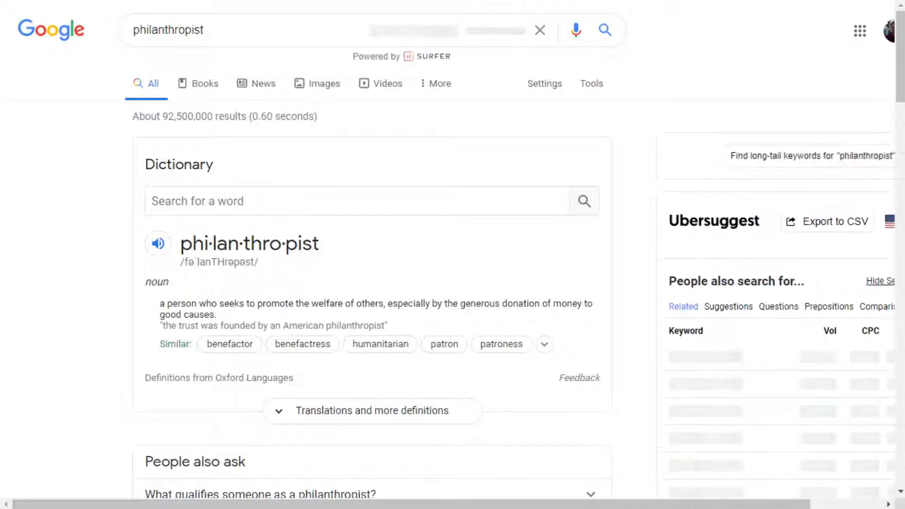
{"action": "left_click_drag", "start_coordinate": [557, 503], "coordinate": [634, 504]}
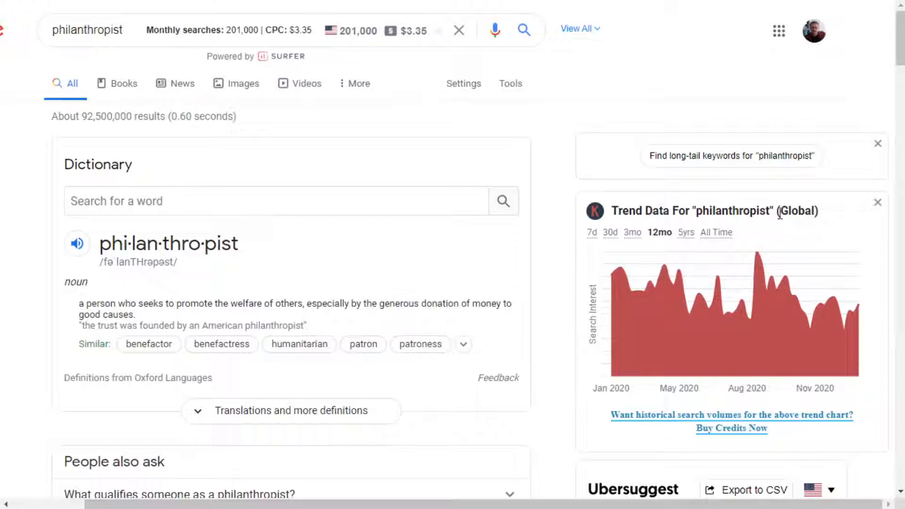
{"action": "scroll", "coordinate": [810, 229], "scroll_direction": "down", "scroll_amount": 2}
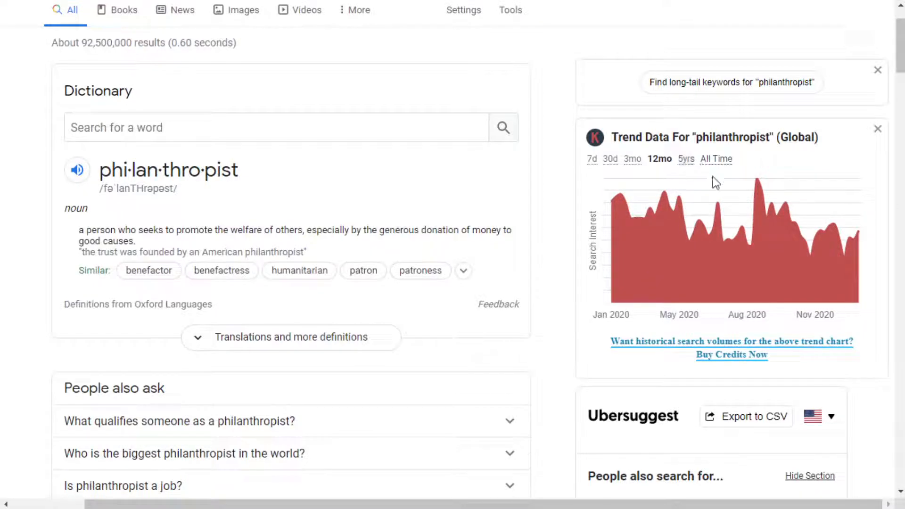
{"action": "scroll", "coordinate": [686, 252], "scroll_direction": "down", "scroll_amount": 3}
{"action": "scroll", "coordinate": [683, 250], "scroll_direction": "down", "scroll_amount": 4}
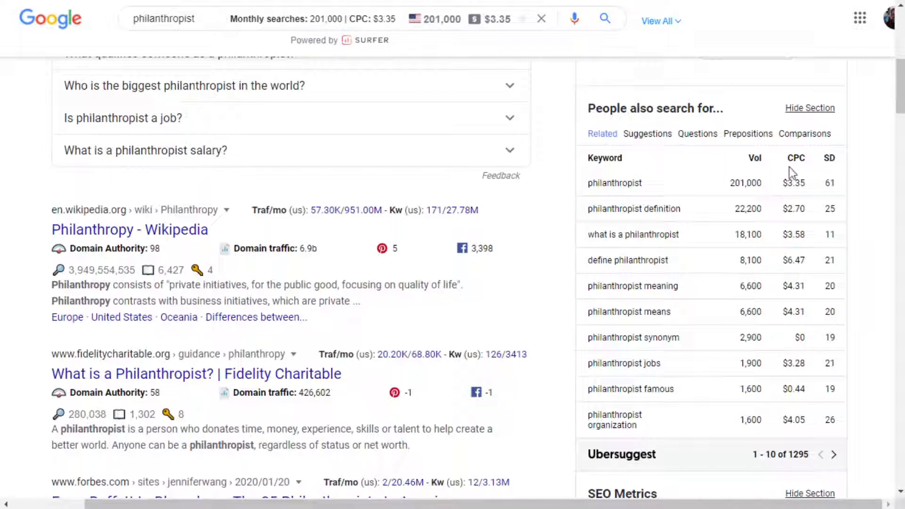
Examine the CPC and SD metrics for the keyword philanthropist in the Ubersuggest related keywords, highlighting its entries.
{"action": "left_click_drag", "start_coordinate": [805, 183], "coordinate": [790, 185]}
{"action": "mouse_move", "coordinate": [800, 183]}
{"action": "left_mouse_down"}
{"action": "mouse_move", "coordinate": [789, 184]}
{"action": "mouse_move", "coordinate": [805, 182]}
{"action": "left_mouse_up"}
{"action": "scroll", "coordinate": [789, 259], "scroll_direction": "down", "scroll_amount": 6}
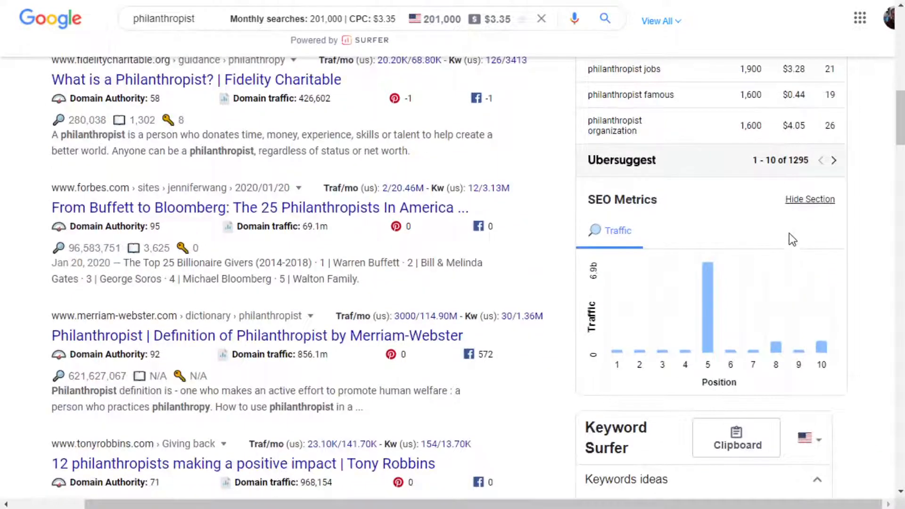
{"action": "scroll", "coordinate": [789, 237], "scroll_direction": "up", "scroll_amount": 8}
{"action": "mouse_move", "coordinate": [828, 229]}
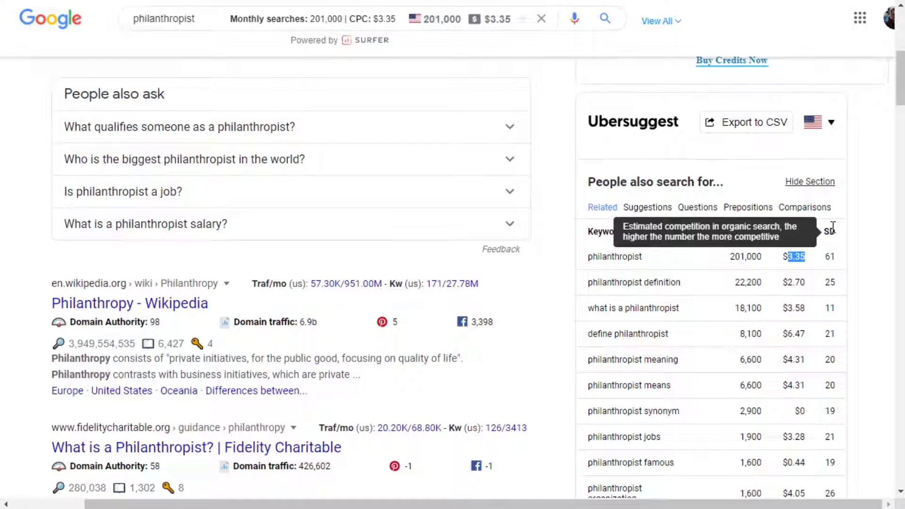
{"action": "scroll", "coordinate": [846, 257], "scroll_direction": "down", "scroll_amount": 3}
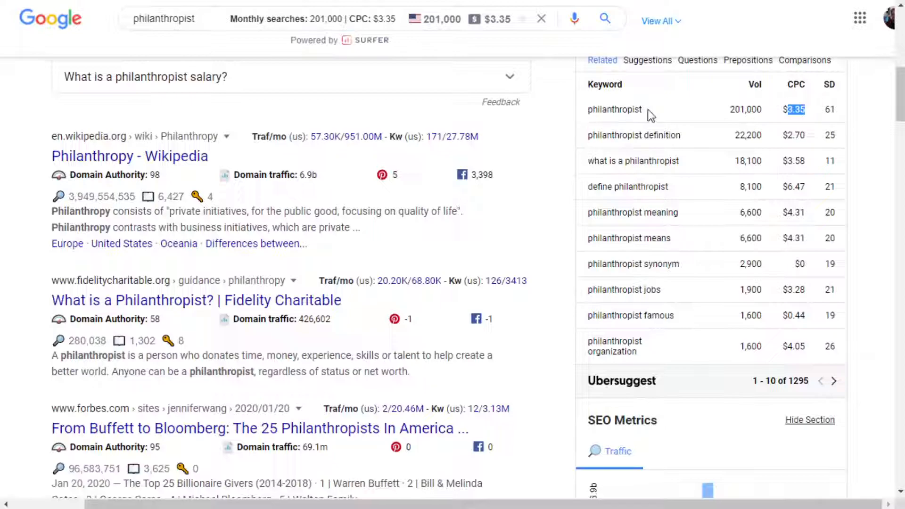
{"action": "left_click_drag", "start_coordinate": [643, 109], "coordinate": [583, 111]}
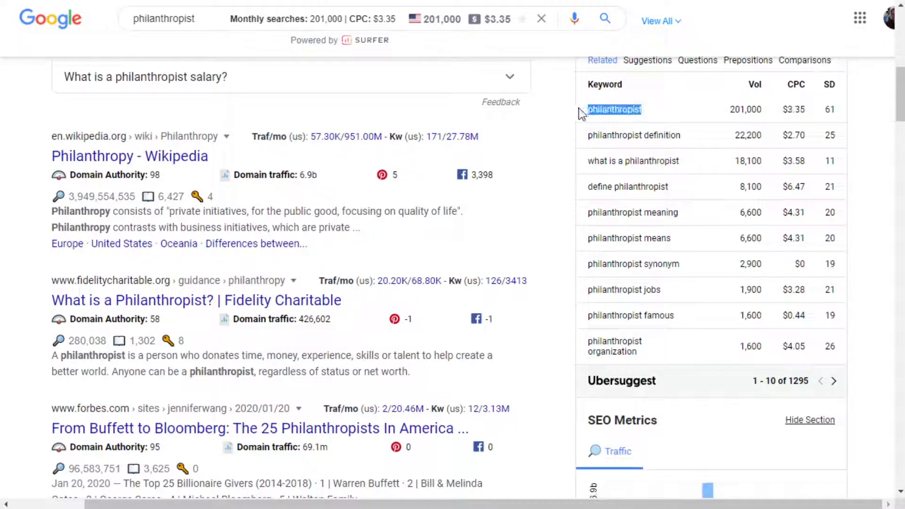
{"action": "left_click_drag", "start_coordinate": [824, 110], "coordinate": [838, 112]}
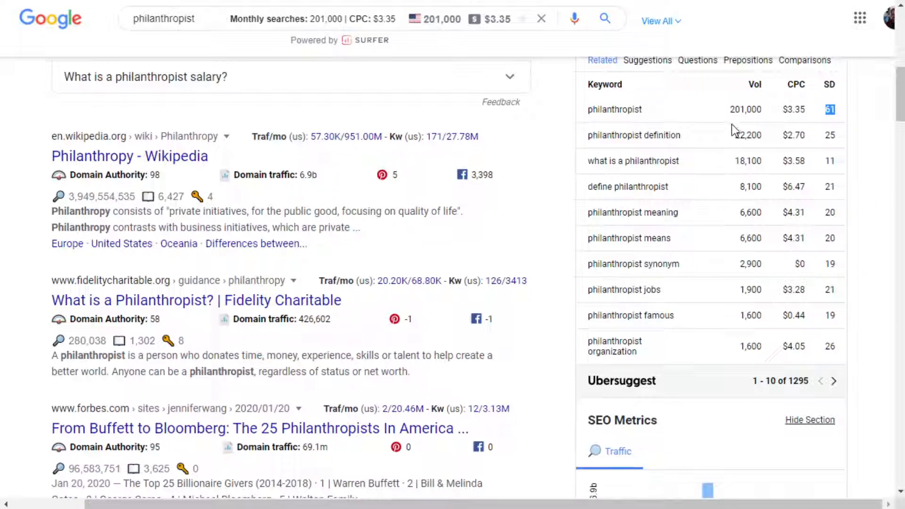
{"action": "left_click_drag", "start_coordinate": [782, 109], "coordinate": [807, 110]}
Inspect the SEO Metrics traffic chart for the search results, including the traffic at position 5.
{"action": "scroll", "coordinate": [869, 122], "scroll_direction": "down", "scroll_amount": 3}
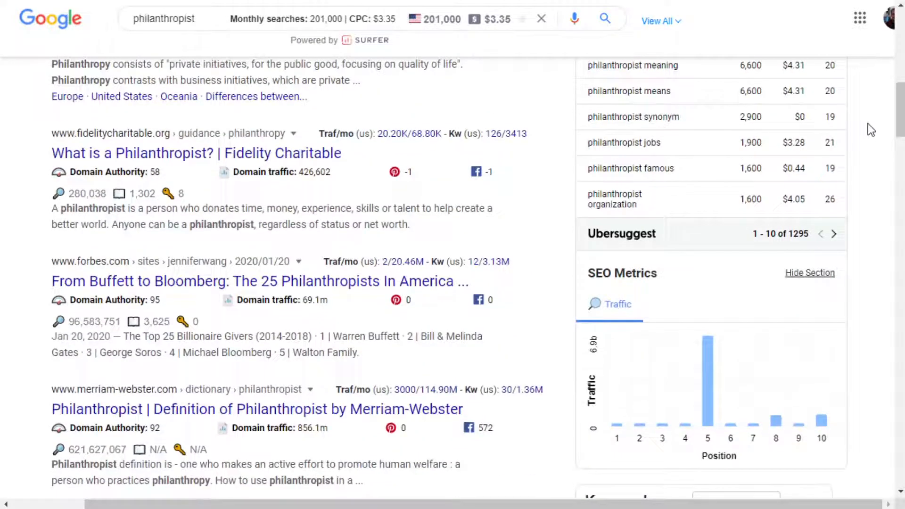
{"action": "scroll", "coordinate": [729, 271], "scroll_direction": "down", "scroll_amount": 3}
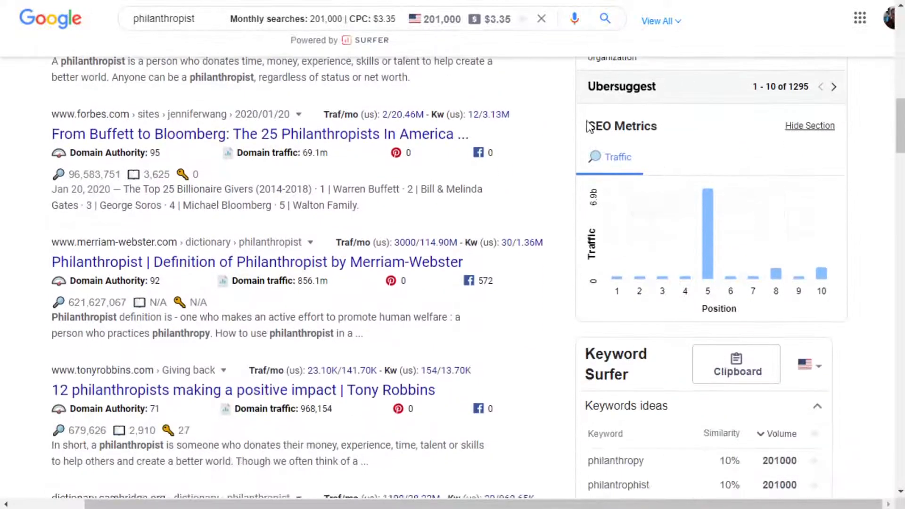
{"action": "mouse_move", "coordinate": [617, 278]}
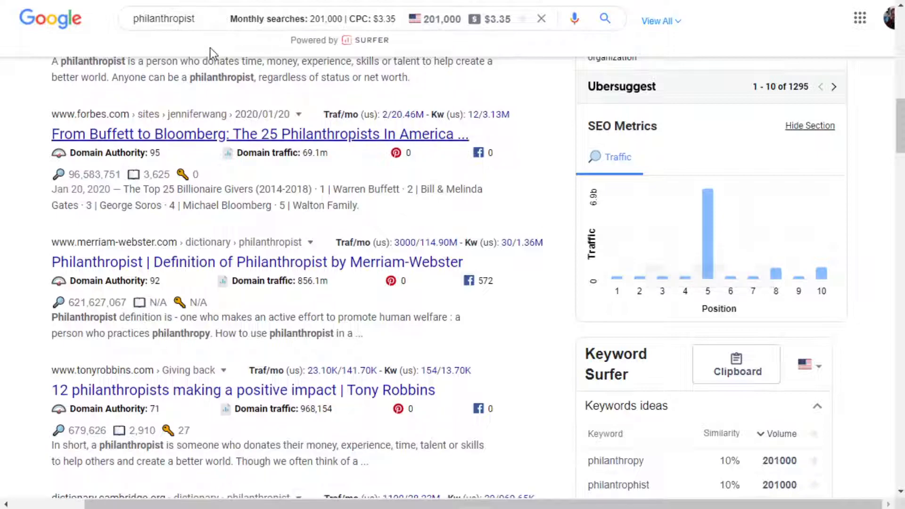
{"action": "mouse_move", "coordinate": [708, 259]}
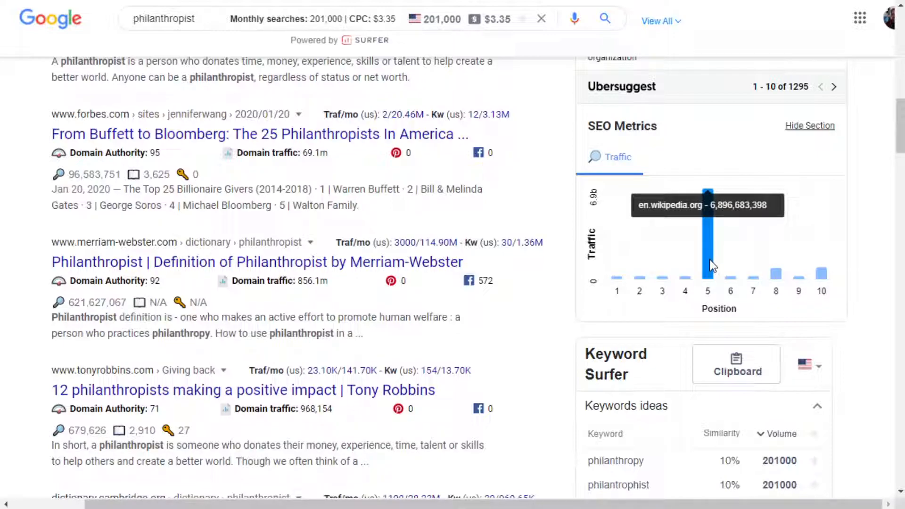
Review the Keyword Surfer keyword ideas with their similarity and volume, continuing to the correlation charts.
{"action": "scroll", "coordinate": [867, 315], "scroll_direction": "down", "scroll_amount": 3}
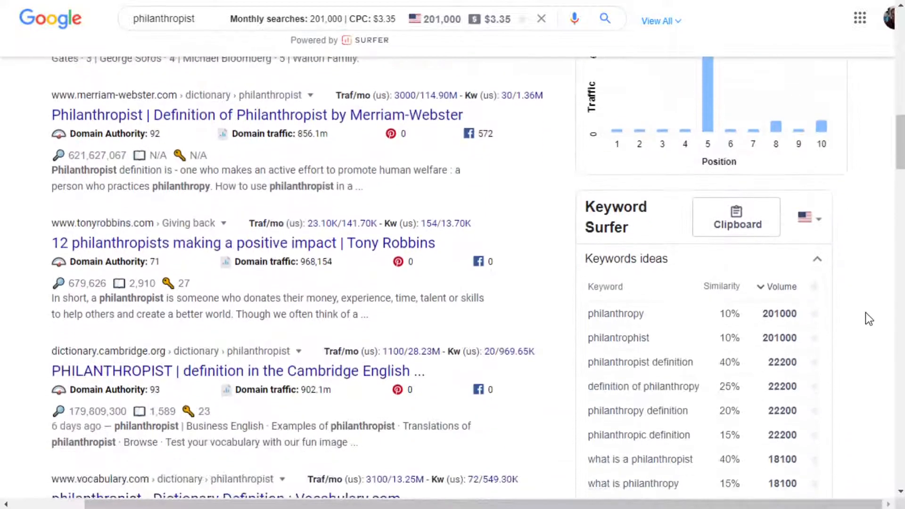
{"action": "scroll", "coordinate": [867, 306], "scroll_direction": "down", "scroll_amount": 3}
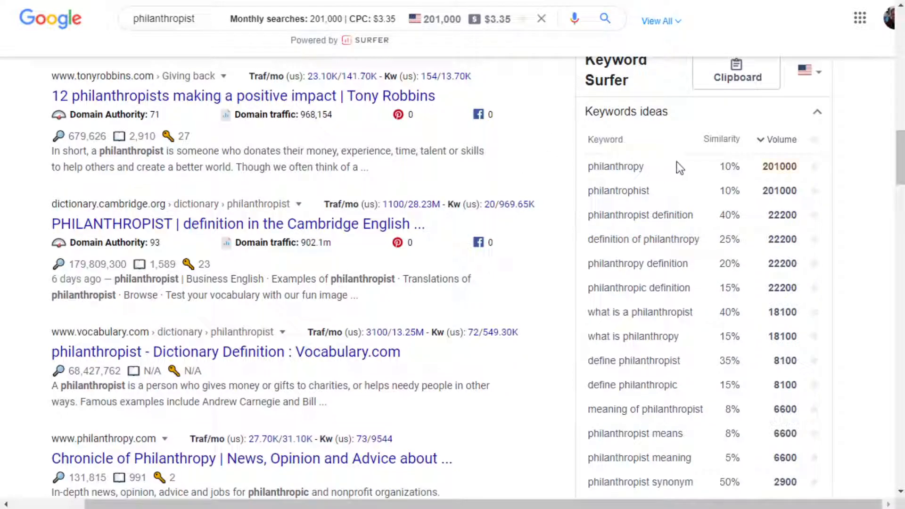
{"action": "left_click_drag", "start_coordinate": [677, 162], "coordinate": [561, 163]}
{"action": "left_click", "coordinate": [856, 220]}
{"action": "scroll", "coordinate": [718, 240], "scroll_direction": "down", "scroll_amount": 5}
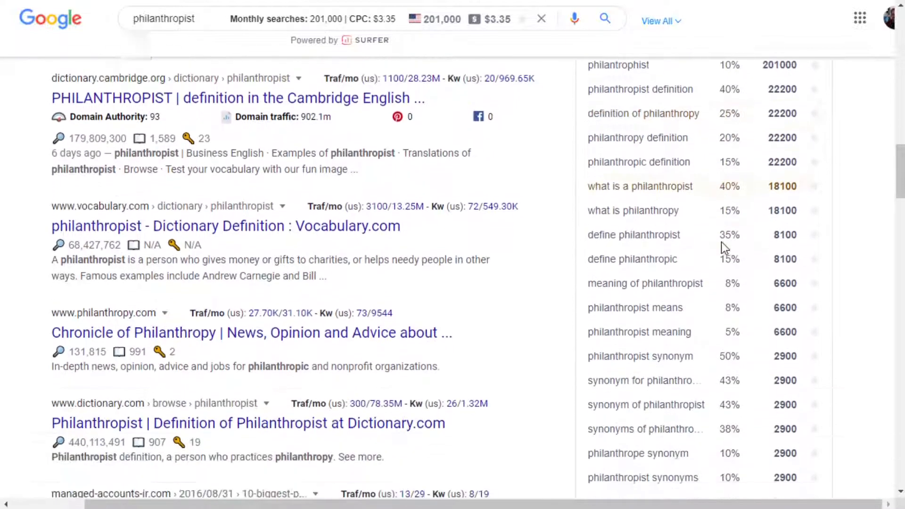
{"action": "scroll", "coordinate": [722, 241], "scroll_direction": "down", "scroll_amount": 10}
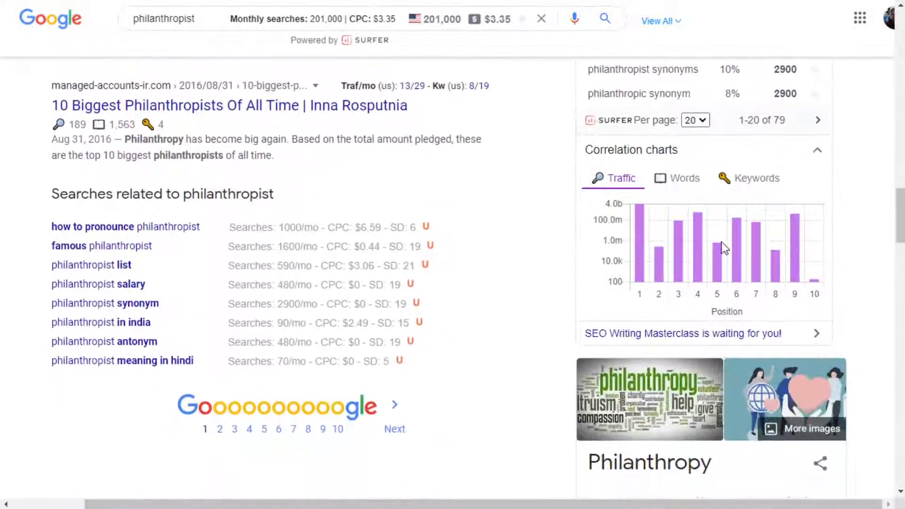
Review the Related Keywords and People Also Search For suggestions, briefly highlighting the latter's keywords.
{"action": "scroll", "coordinate": [723, 248], "scroll_direction": "down", "scroll_amount": 15}
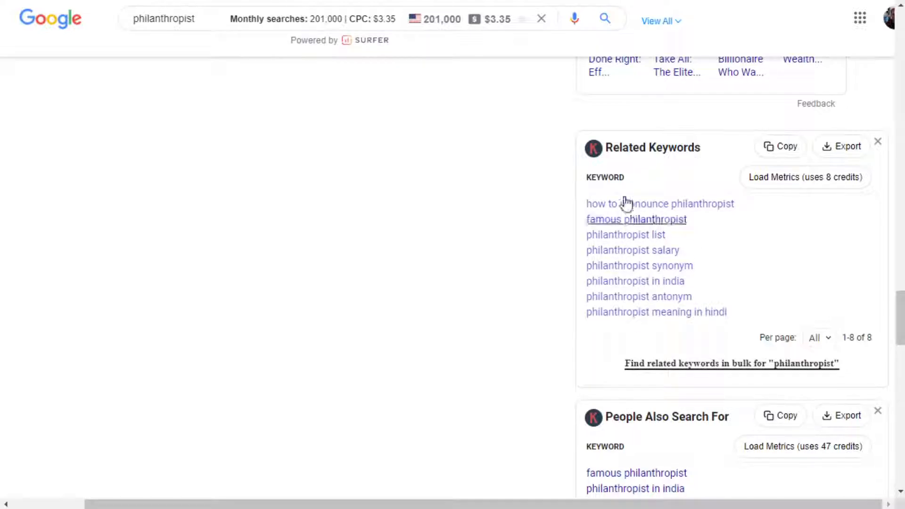
{"action": "scroll", "coordinate": [533, 277], "scroll_direction": "down", "scroll_amount": 6}
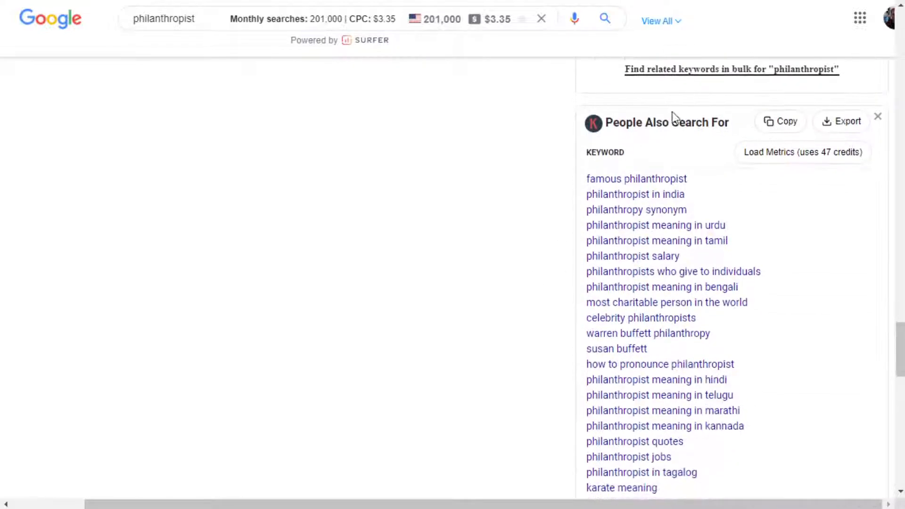
{"action": "scroll", "coordinate": [501, 185], "scroll_direction": "down", "scroll_amount": 2}
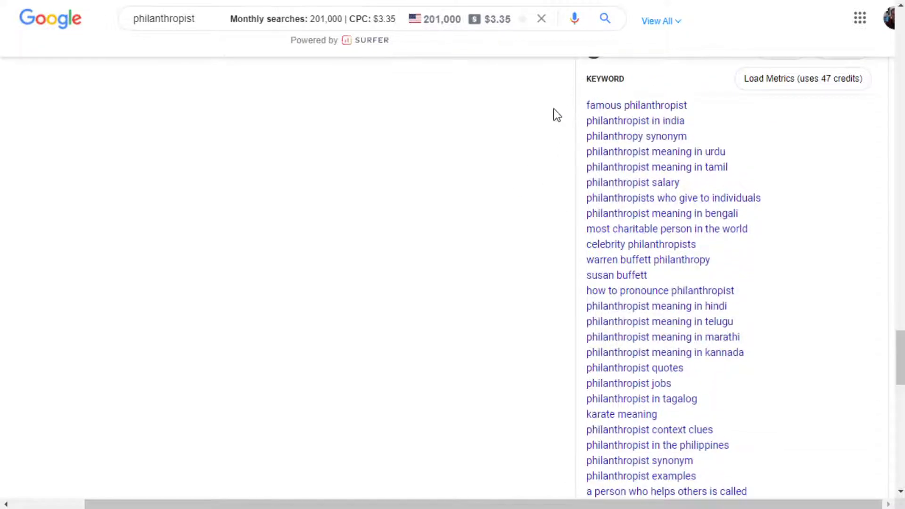
{"action": "left_click_drag", "start_coordinate": [569, 113], "coordinate": [632, 352]}
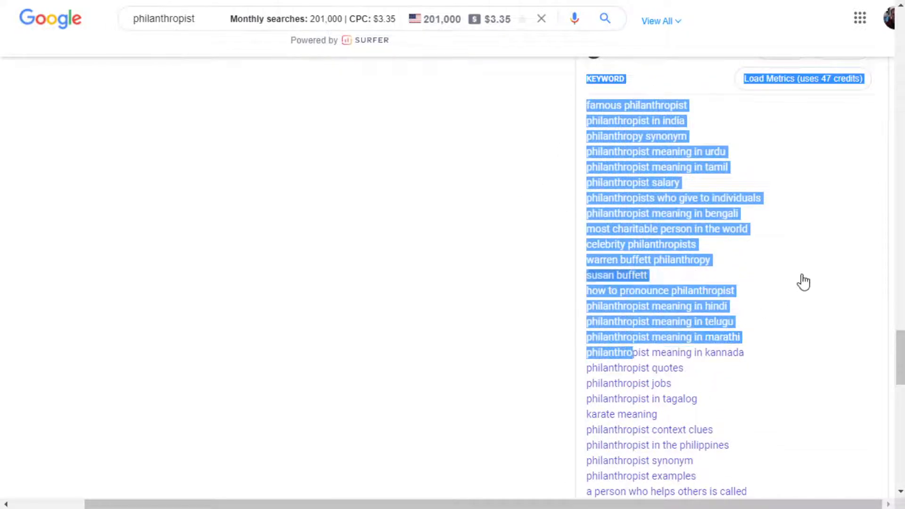
{"action": "left_click", "coordinate": [486, 206]}
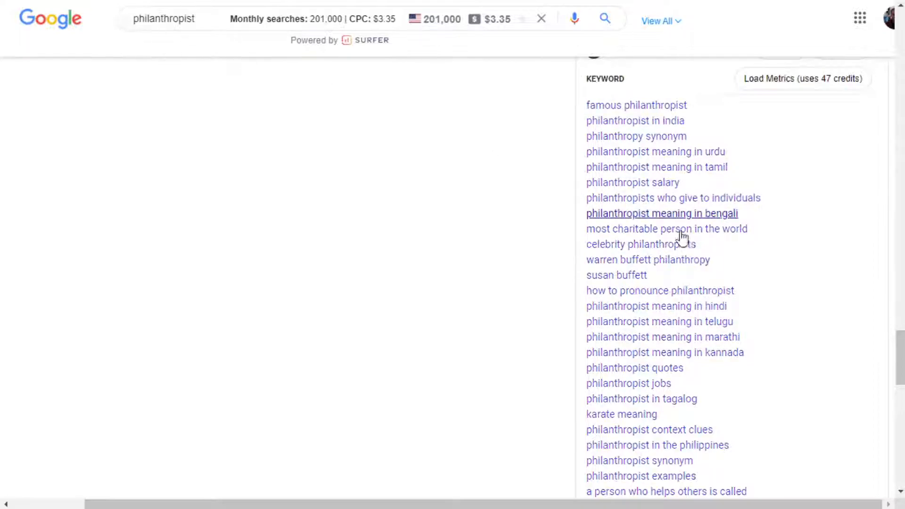
Delete the saved keywords www textbroker com login, make money to write and write for money from the Keyword Surfer clipboard.
{"action": "scroll", "coordinate": [758, 226], "scroll_direction": "up", "scroll_amount": 5}
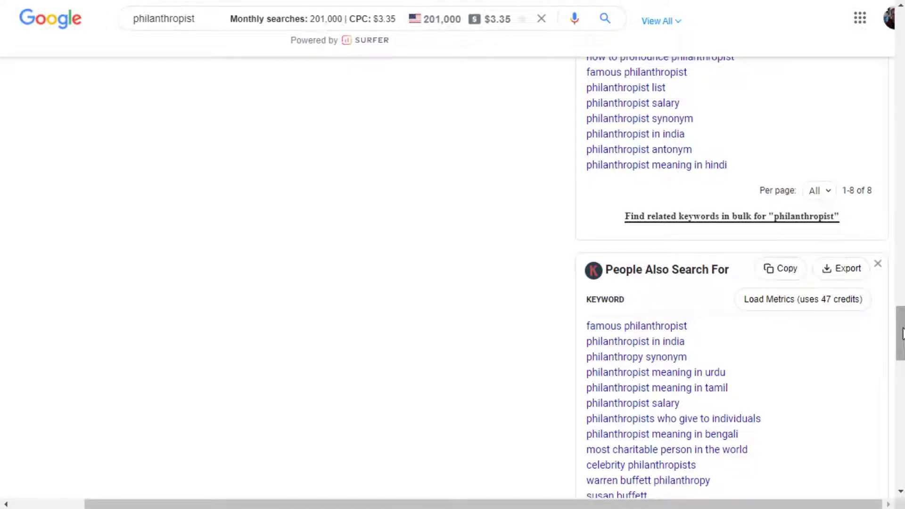
{"action": "scroll", "coordinate": [834, 337], "scroll_direction": "up", "scroll_amount": 10}
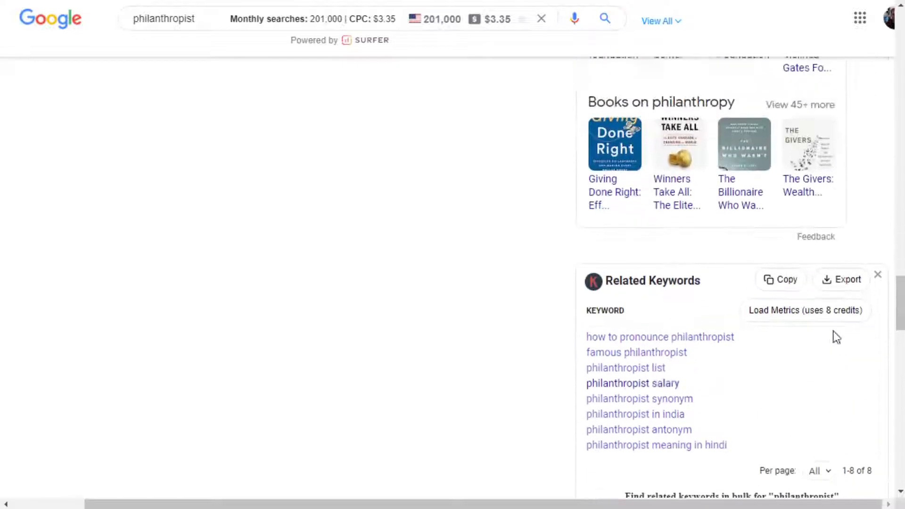
{"action": "scroll", "coordinate": [834, 338], "scroll_direction": "up", "scroll_amount": 15}
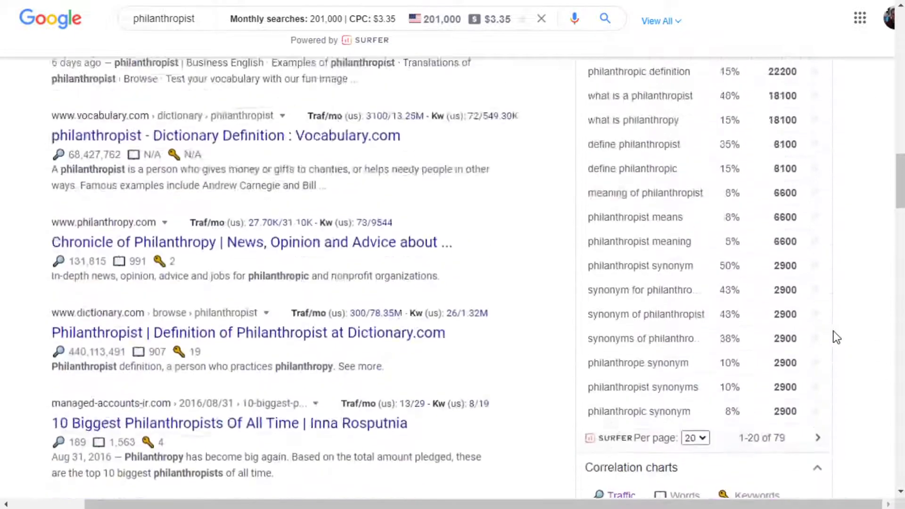
{"action": "scroll", "coordinate": [833, 335], "scroll_direction": "up", "scroll_amount": 3}
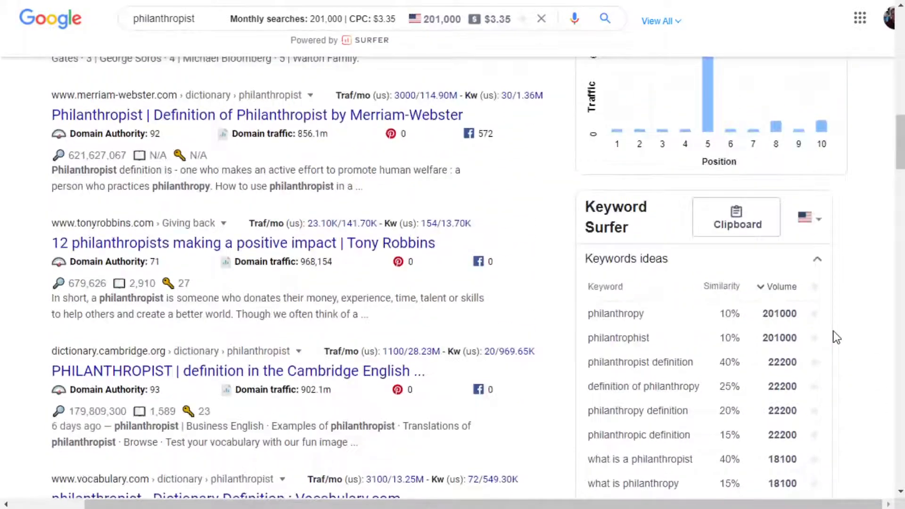
{"action": "left_click", "coordinate": [737, 225]}
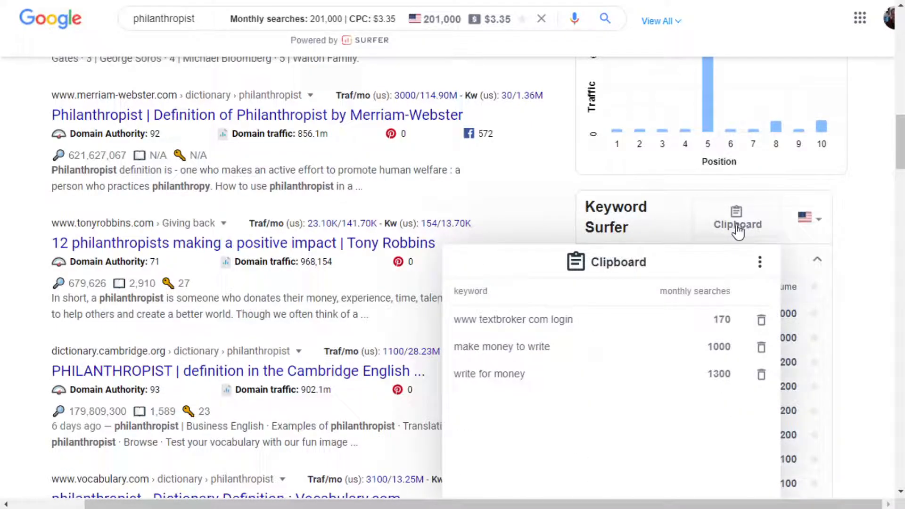
{"action": "scroll", "coordinate": [652, 200], "scroll_direction": "down", "scroll_amount": 5}
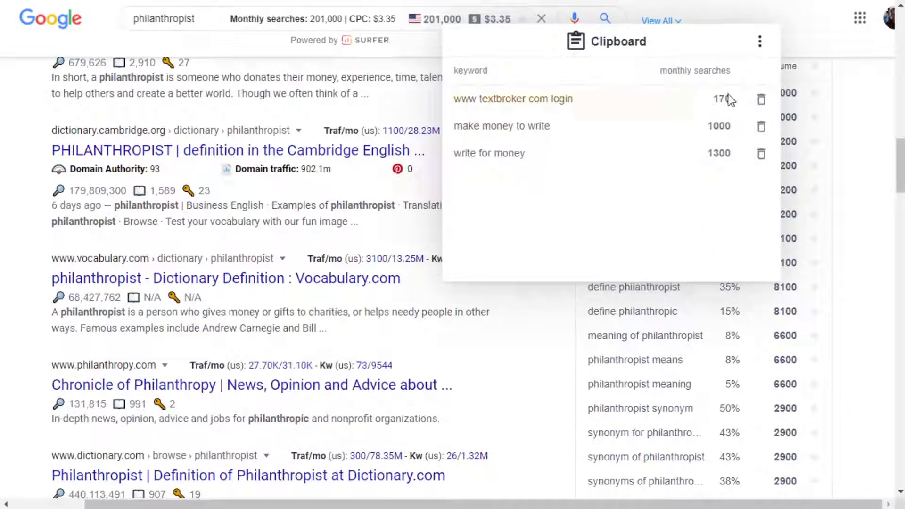
{"action": "left_click", "coordinate": [760, 100]}
{"action": "left_click", "coordinate": [762, 100]}
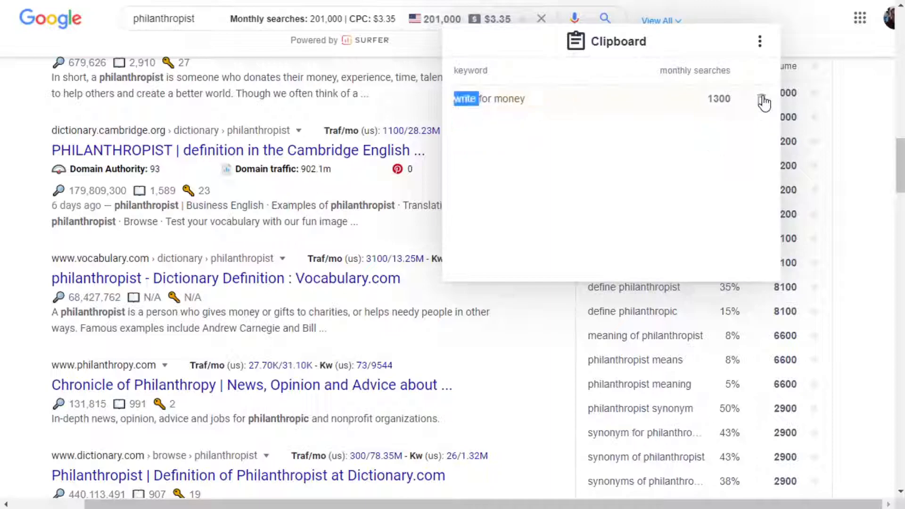
{"action": "left_click", "coordinate": [762, 101]}
{"action": "left_click", "coordinate": [759, 41]}
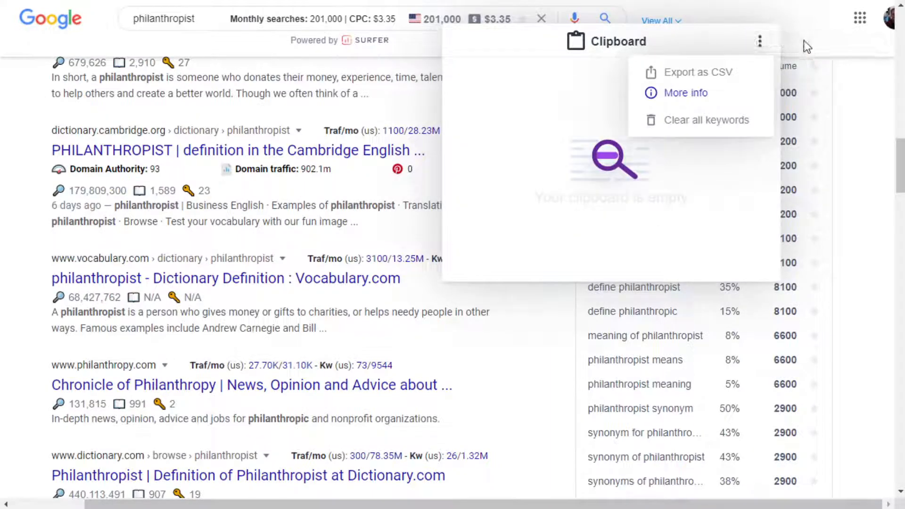
{"action": "left_click", "coordinate": [804, 40]}
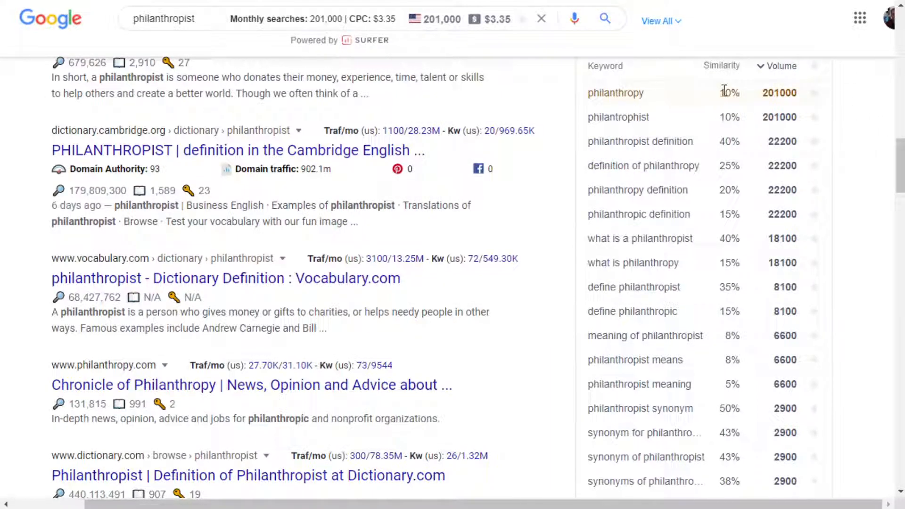
Save philanthropy, philantrophist, definition of philanthropy, what is philanthropy and philanthropist meaning to the Keyword Surfer clipboard and open it.
{"action": "left_click", "coordinate": [814, 93]}
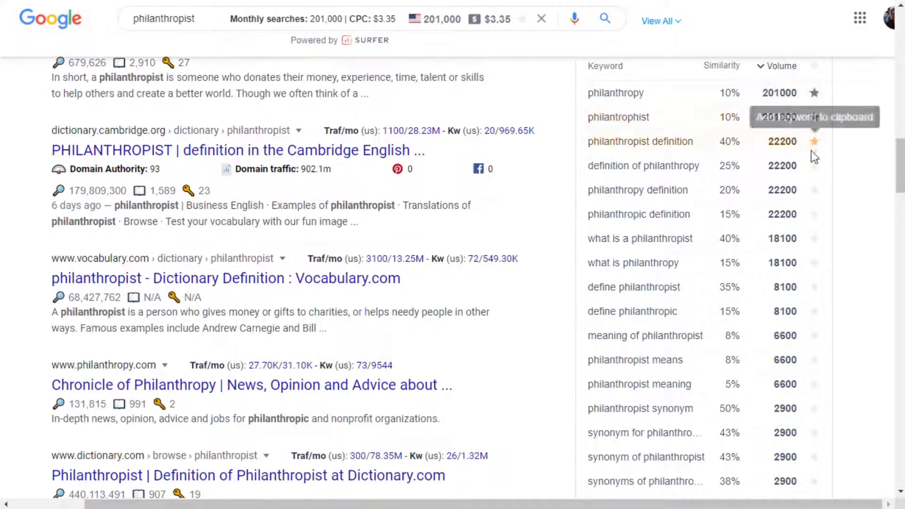
{"action": "left_click", "coordinate": [813, 166]}
{"action": "left_click", "coordinate": [814, 263]}
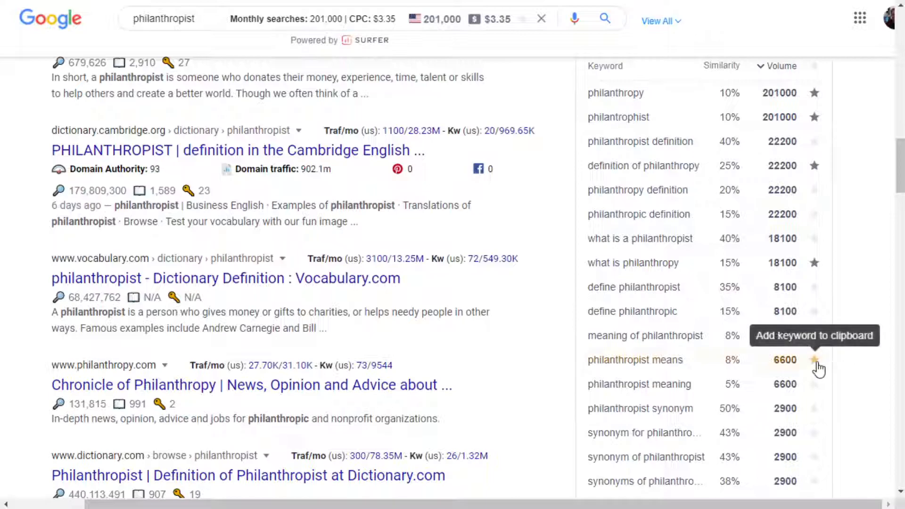
{"action": "left_click", "coordinate": [814, 384]}
{"action": "scroll", "coordinate": [833, 122], "scroll_direction": "up", "scroll_amount": 1}
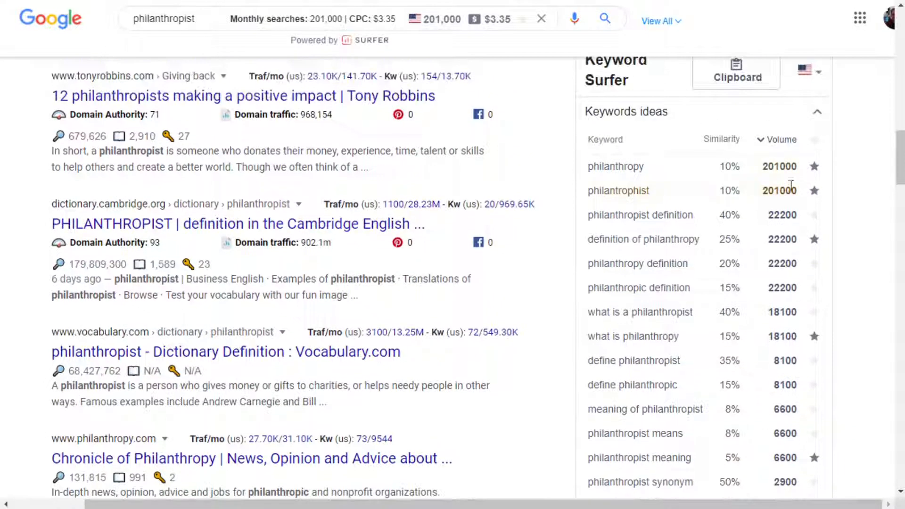
{"action": "left_click", "coordinate": [739, 85]}
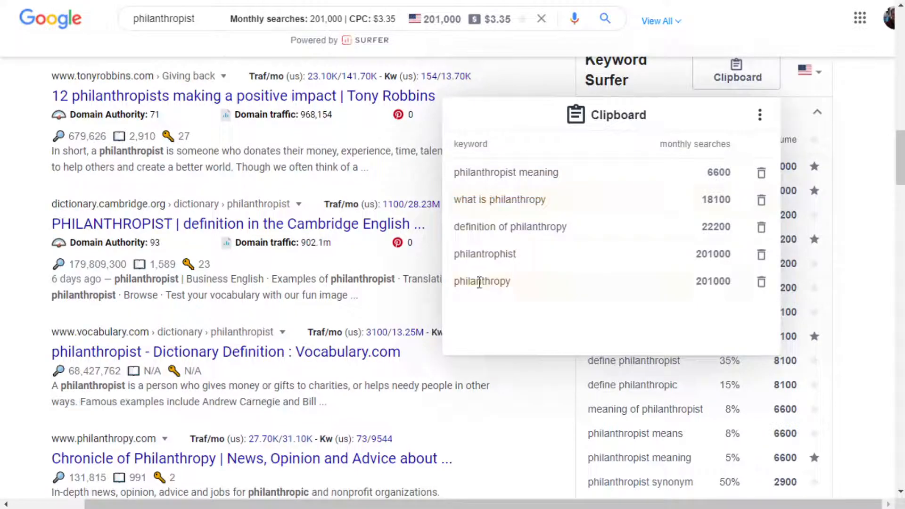
Check the Keyword Surfer clipboard's options for exporting and clearing keywords, and close the clipboard.
{"action": "left_click", "coordinate": [759, 118]}
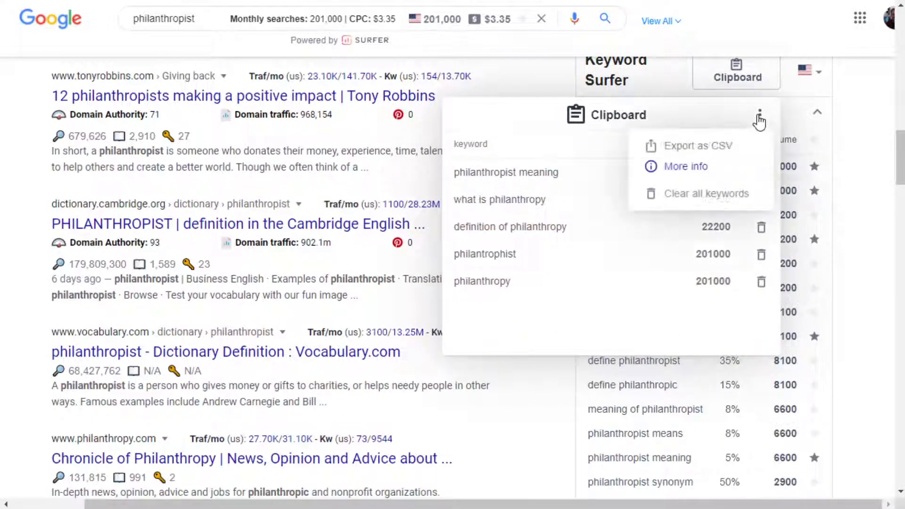
{"action": "left_click", "coordinate": [676, 344]}
{"action": "left_click", "coordinate": [865, 112]}
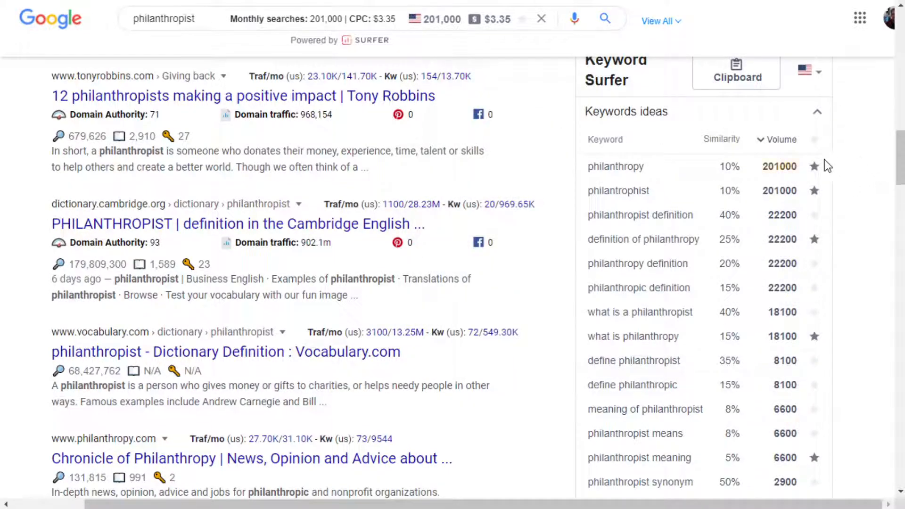
Switch to Ubersuggest's Keyword Ideas for philanthropist and examine the suggestions' volume, CPC, paid difficulty and search difficulty.
{"action": "scroll", "coordinate": [861, 143], "scroll_direction": "up", "scroll_amount": 20}
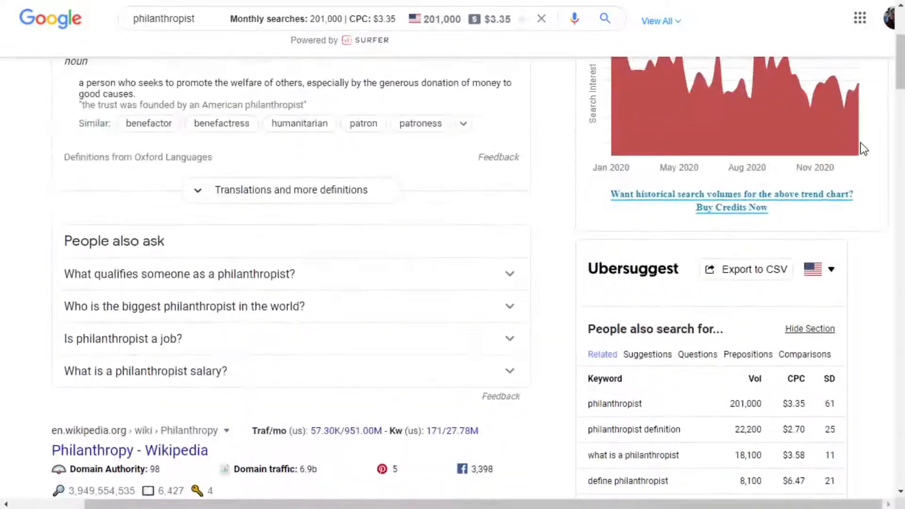
{"action": "scroll", "coordinate": [860, 153], "scroll_direction": "down", "scroll_amount": 5}
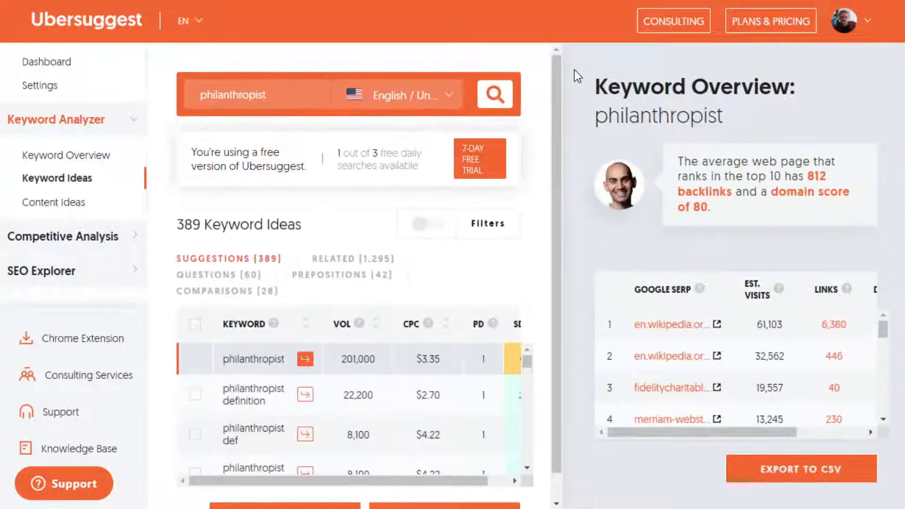
{"action": "scroll", "coordinate": [446, 185], "scroll_direction": "down", "scroll_amount": 1}
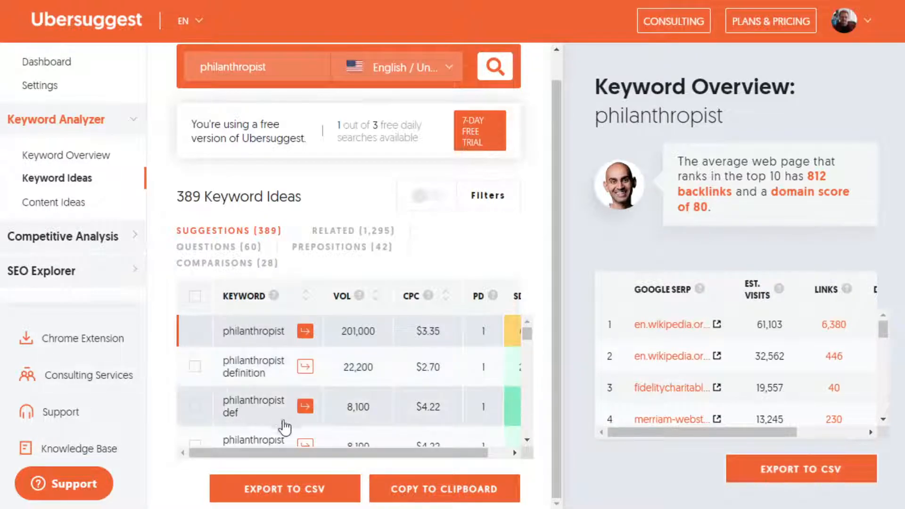
{"action": "scroll", "coordinate": [385, 399], "scroll_direction": "down", "scroll_amount": 5}
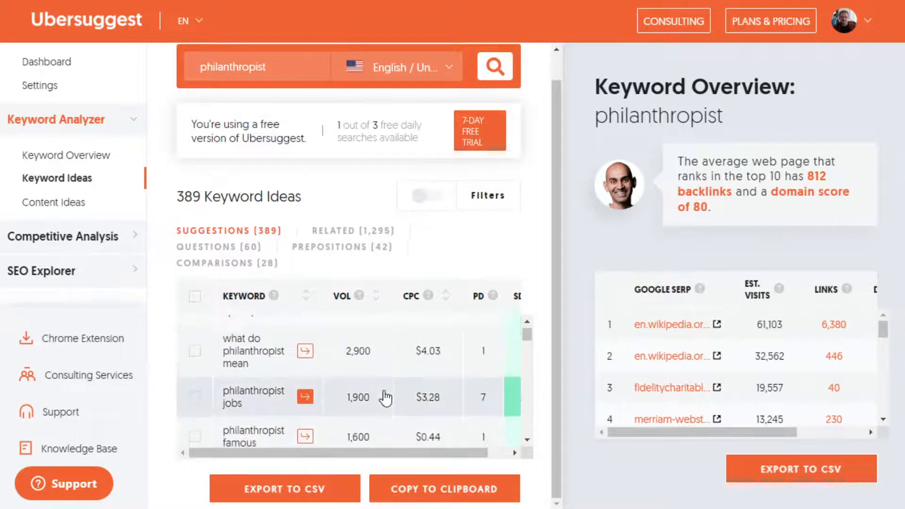
{"action": "scroll", "coordinate": [385, 398], "scroll_direction": "down", "scroll_amount": 5}
{"action": "scroll", "coordinate": [385, 398], "scroll_direction": "down", "scroll_amount": 5}
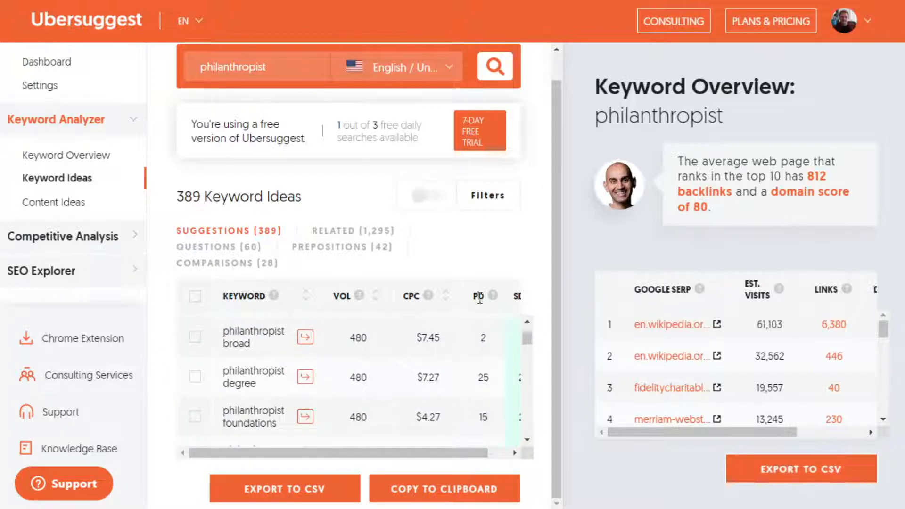
{"action": "mouse_move", "coordinate": [493, 299]}
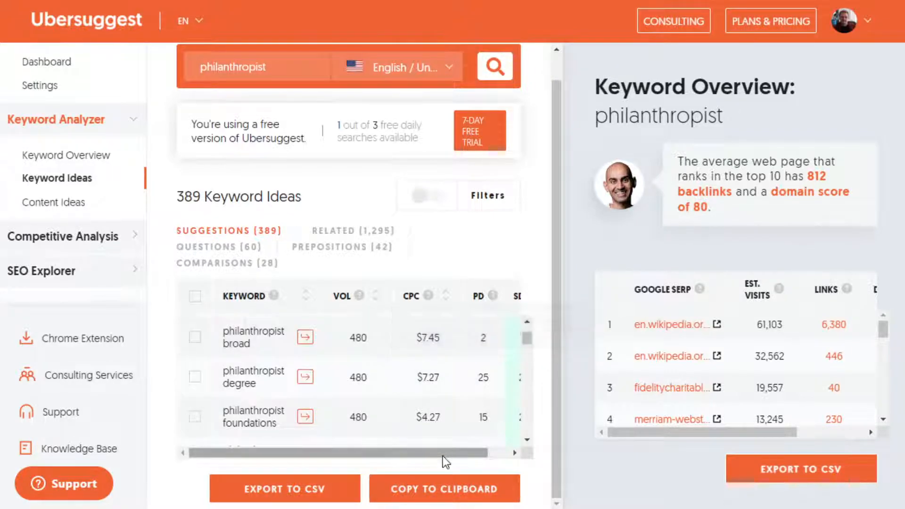
{"action": "left_click_drag", "start_coordinate": [442, 454], "coordinate": [463, 454]}
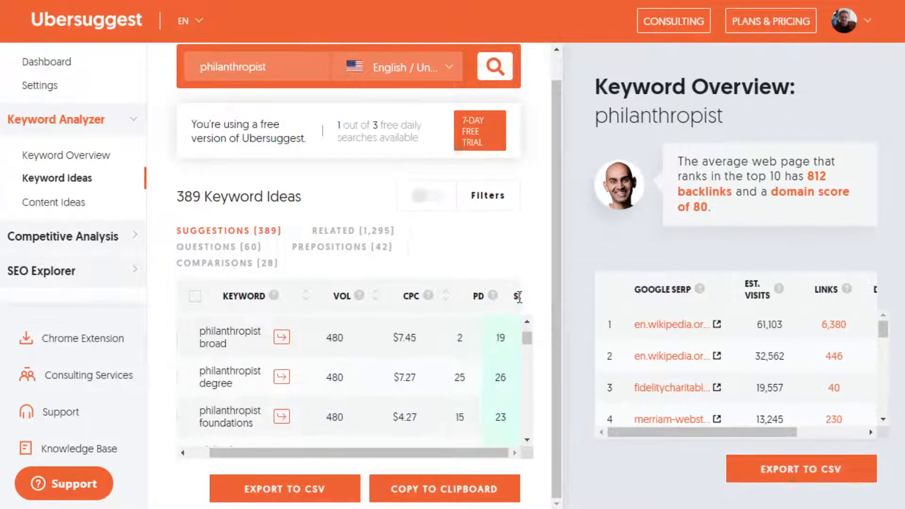
{"action": "mouse_move", "coordinate": [490, 302]}
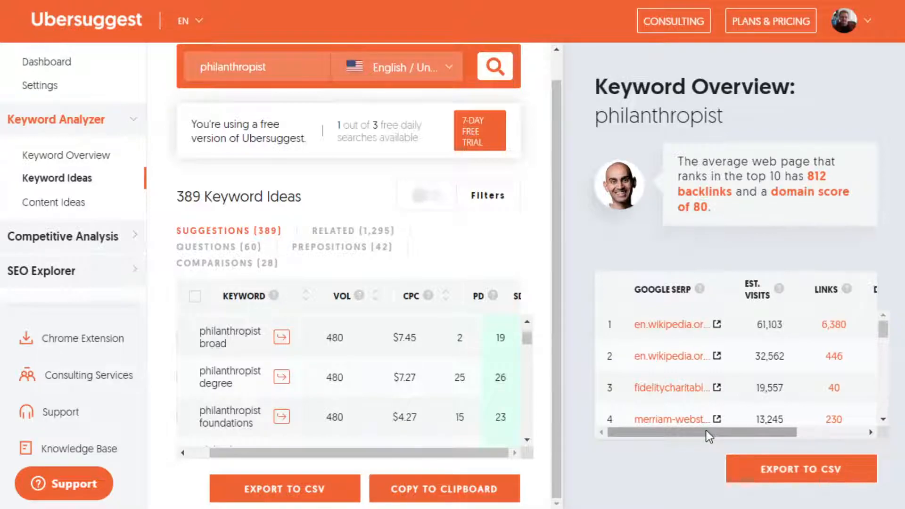
Examine the Google SERP table for philanthropist, including links, domain score, social shares and the lower-ranked pages.
{"action": "left_click_drag", "start_coordinate": [706, 430], "coordinate": [786, 434]}
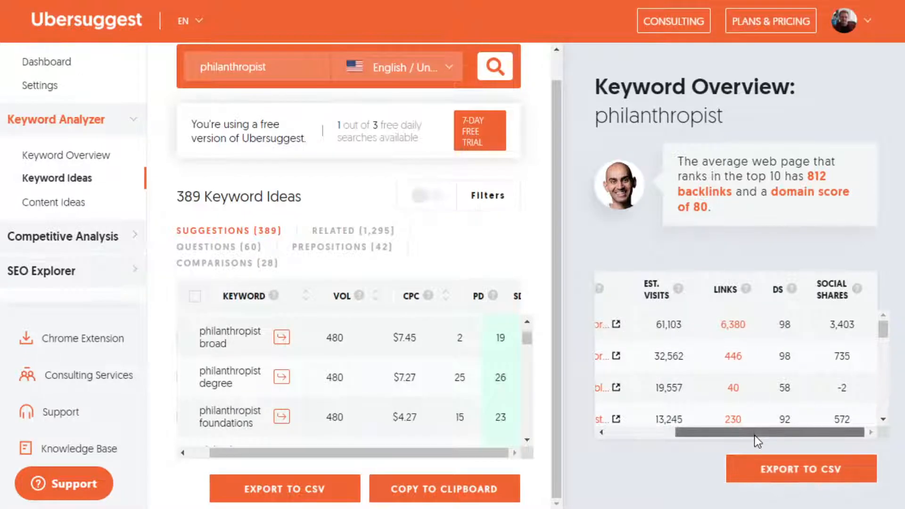
{"action": "left_click_drag", "start_coordinate": [756, 432], "coordinate": [678, 432]}
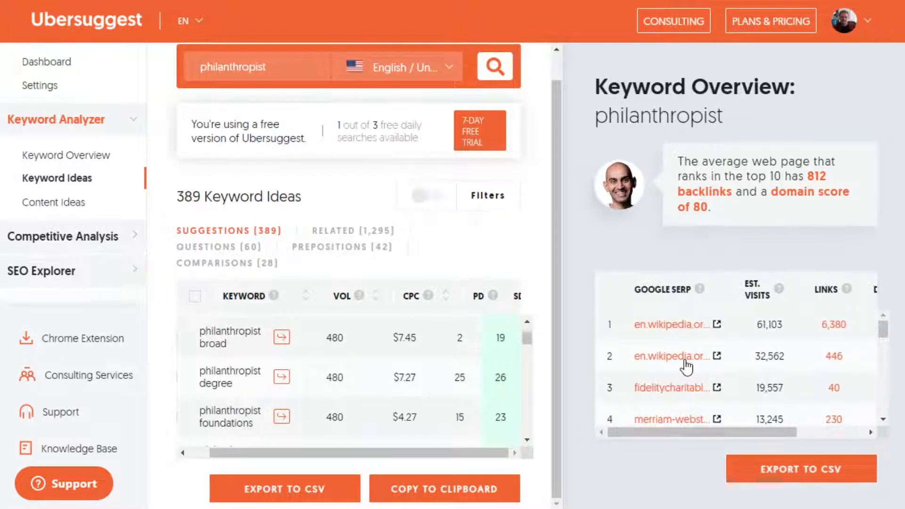
{"action": "scroll", "coordinate": [685, 366], "scroll_direction": "down", "scroll_amount": 3}
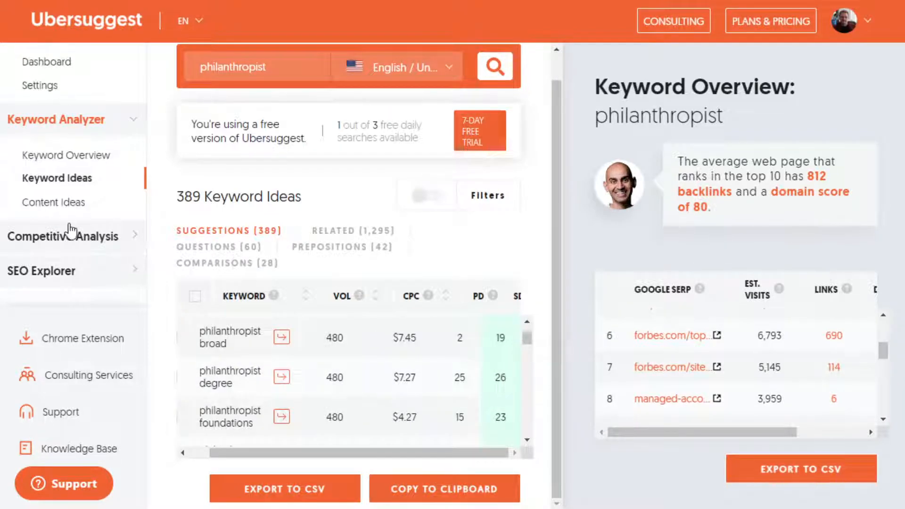
Open Content Ideas for philanthropist, review the page titles, estimated visits, backlinks and social shares, and return to the Google results.
{"action": "left_click", "coordinate": [62, 204]}
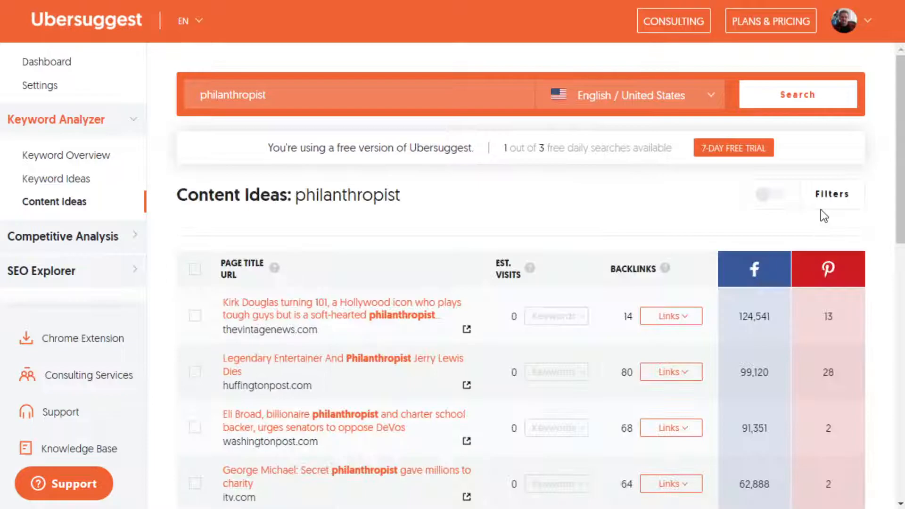
{"action": "scroll", "coordinate": [509, 207], "scroll_direction": "down", "scroll_amount": 2}
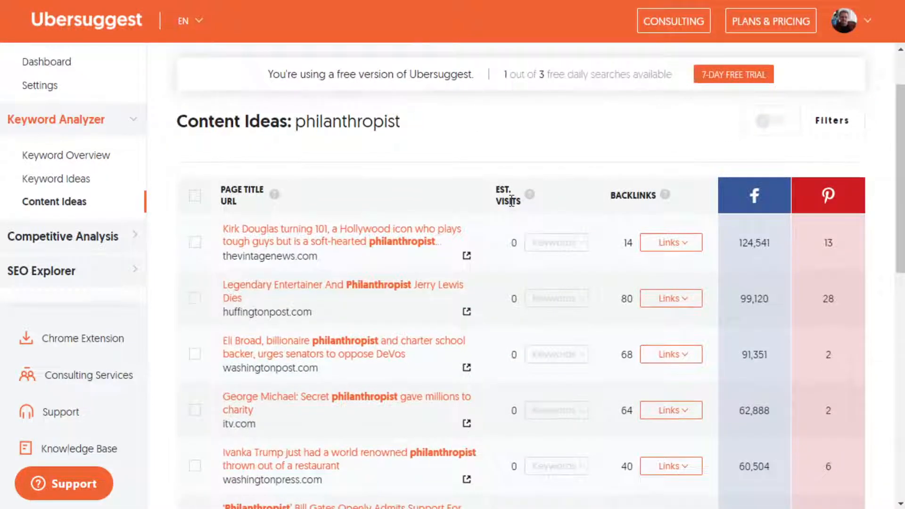
{"action": "scroll", "coordinate": [511, 202], "scroll_direction": "down", "scroll_amount": 4}
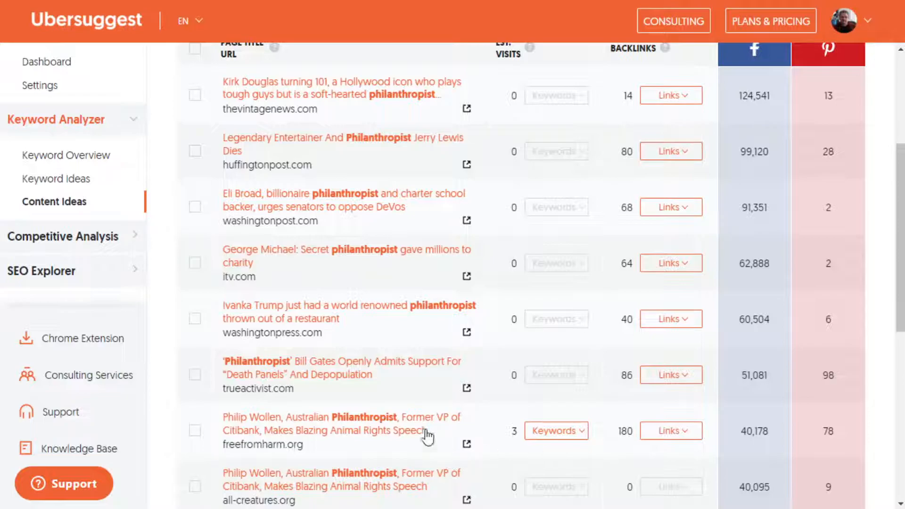
{"action": "scroll", "coordinate": [366, 286], "scroll_direction": "up", "scroll_amount": 2}
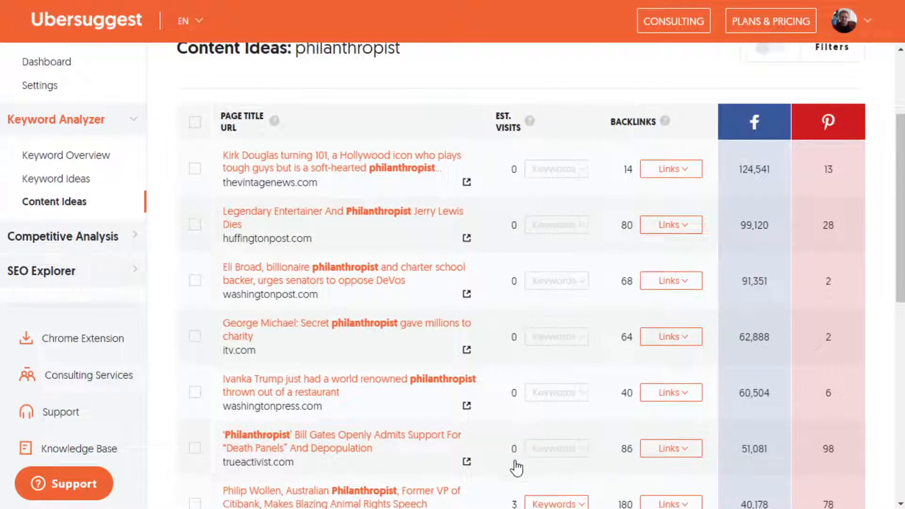
{"action": "scroll", "coordinate": [523, 458], "scroll_direction": "down", "scroll_amount": 4}
{"action": "scroll", "coordinate": [510, 311], "scroll_direction": "up", "scroll_amount": 6}
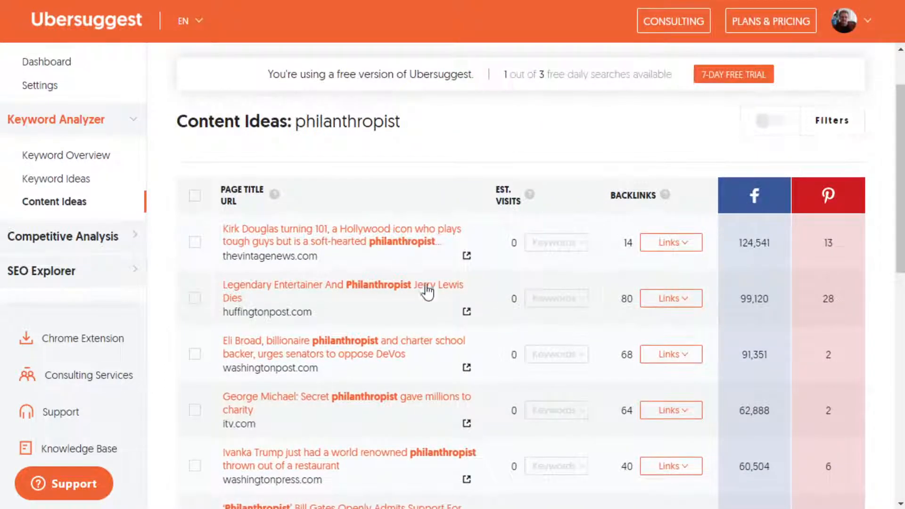
{"action": "scroll", "coordinate": [566, 384], "scroll_direction": "up", "scroll_amount": 2}
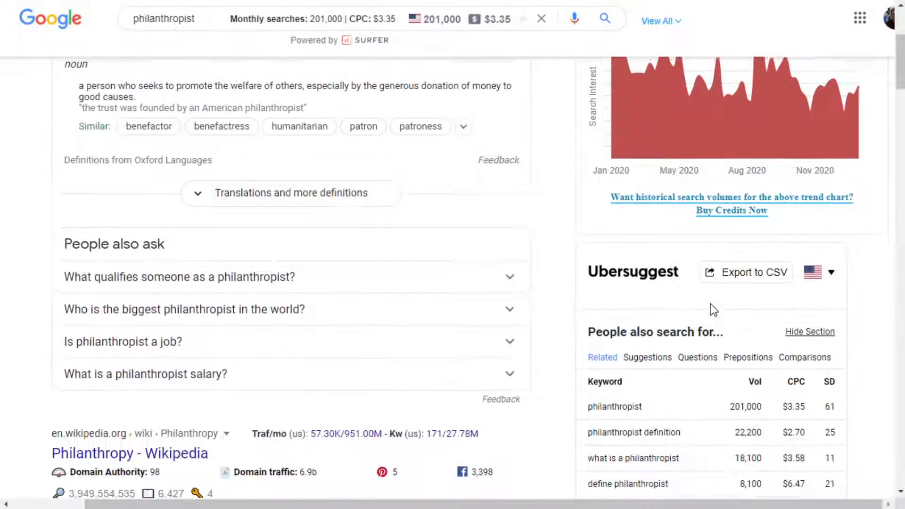
{"action": "scroll", "coordinate": [710, 304], "scroll_direction": "up", "scroll_amount": 5}
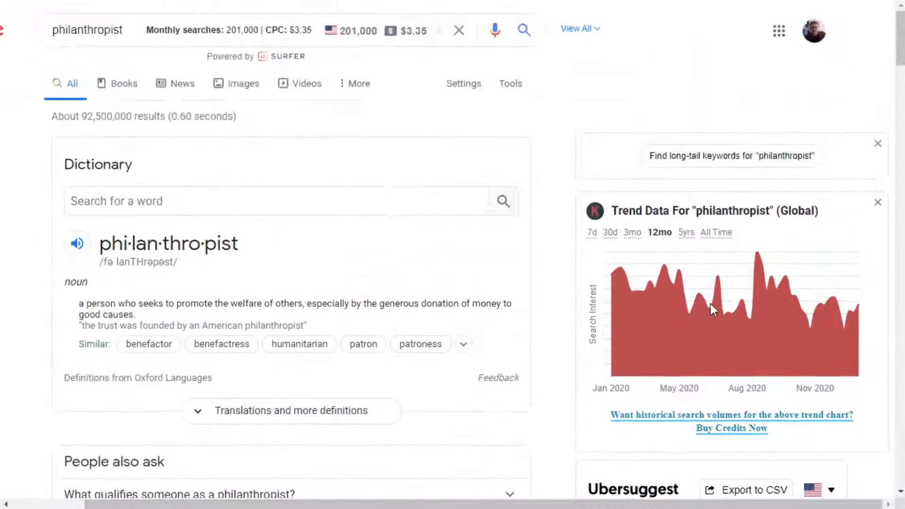